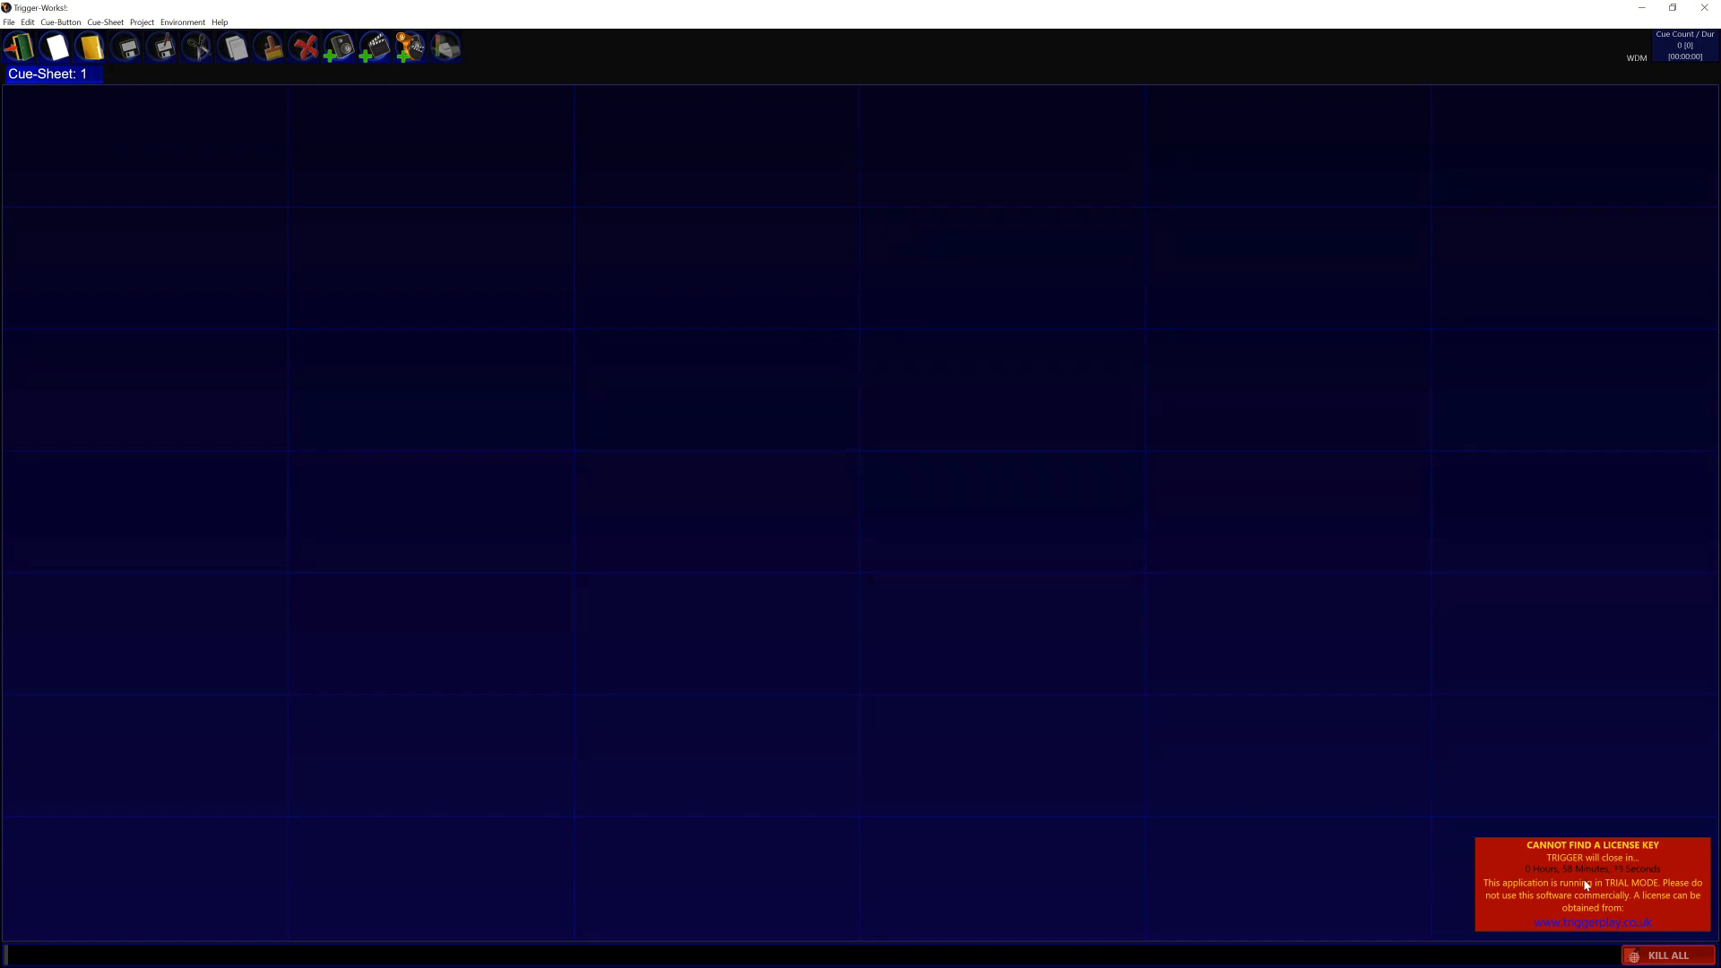
Step: Dismiss the trial notice, add the sample audio 1K_-18dBFS_4416_20secs.wav to the first cue-sheet cell and test-play it
left_click(1587, 885)
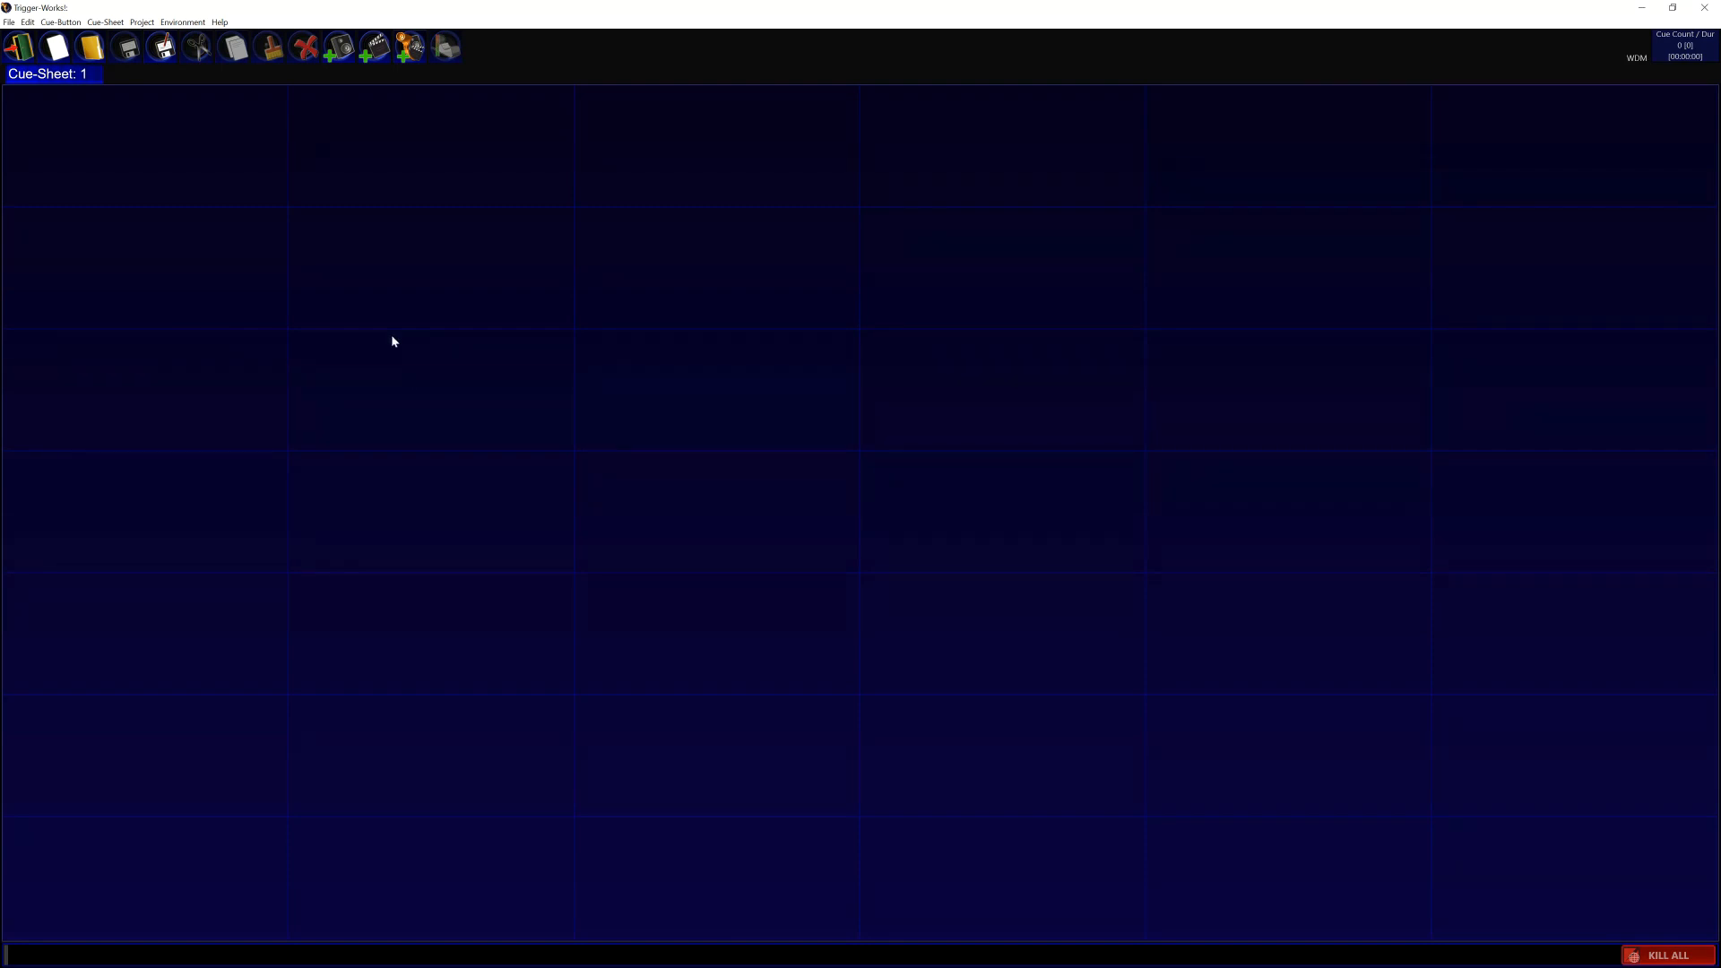
right_click(98, 149)
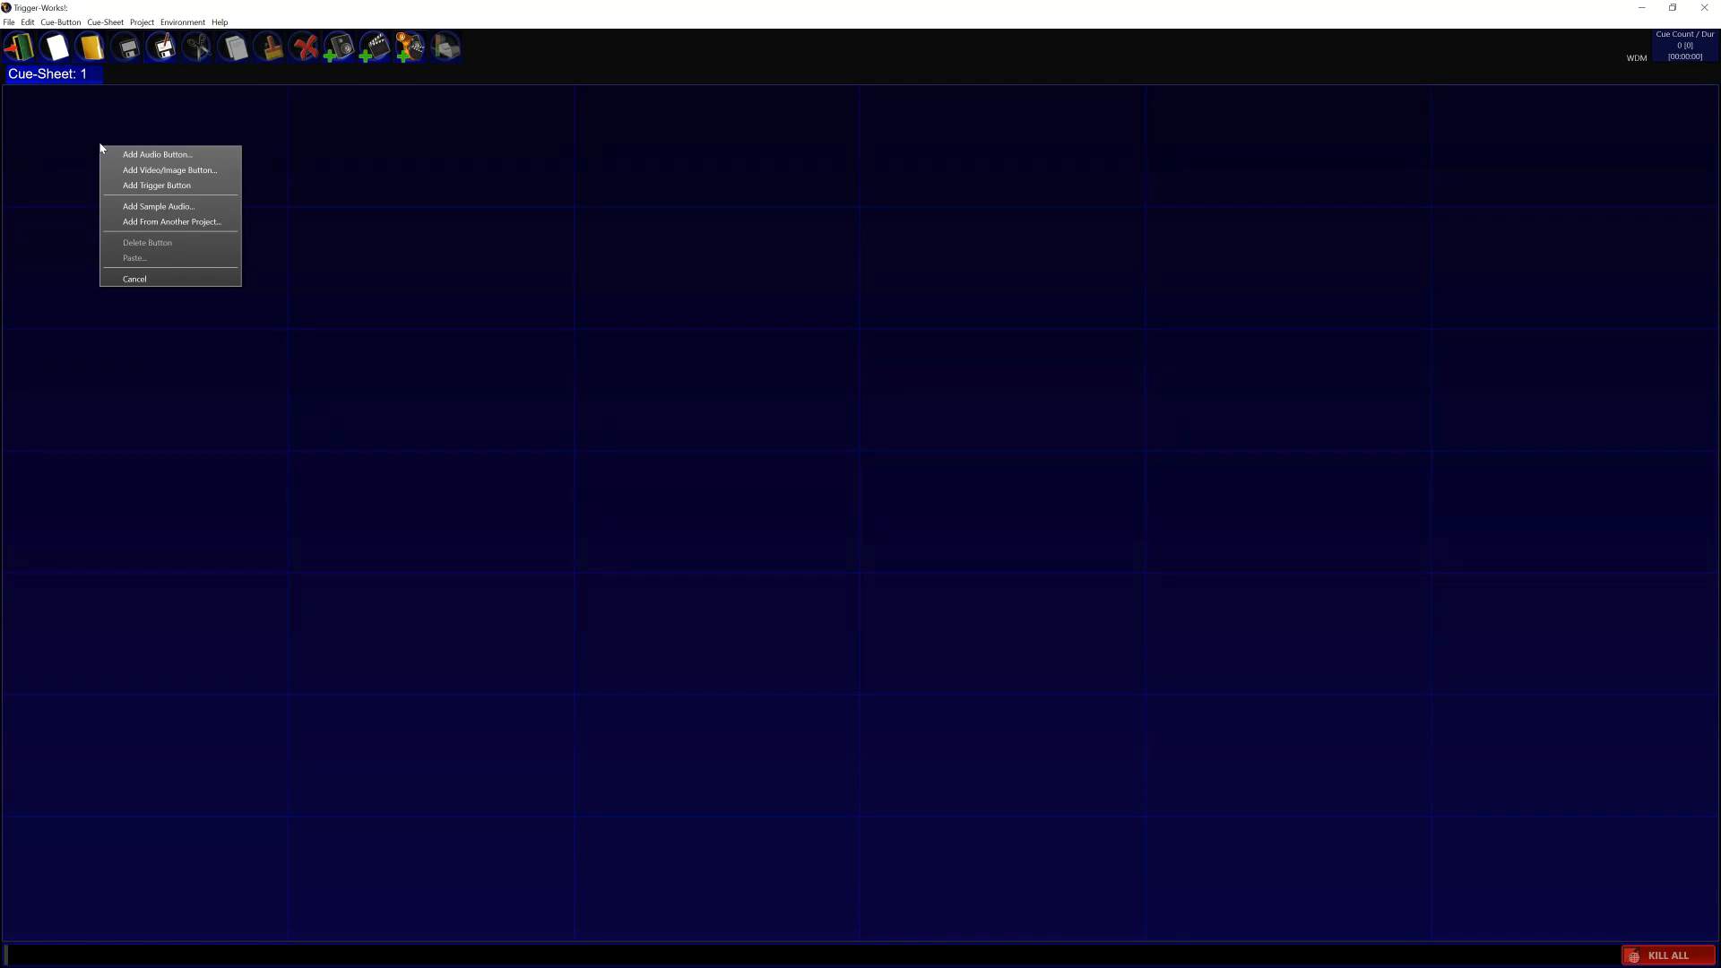
left_click(177, 209)
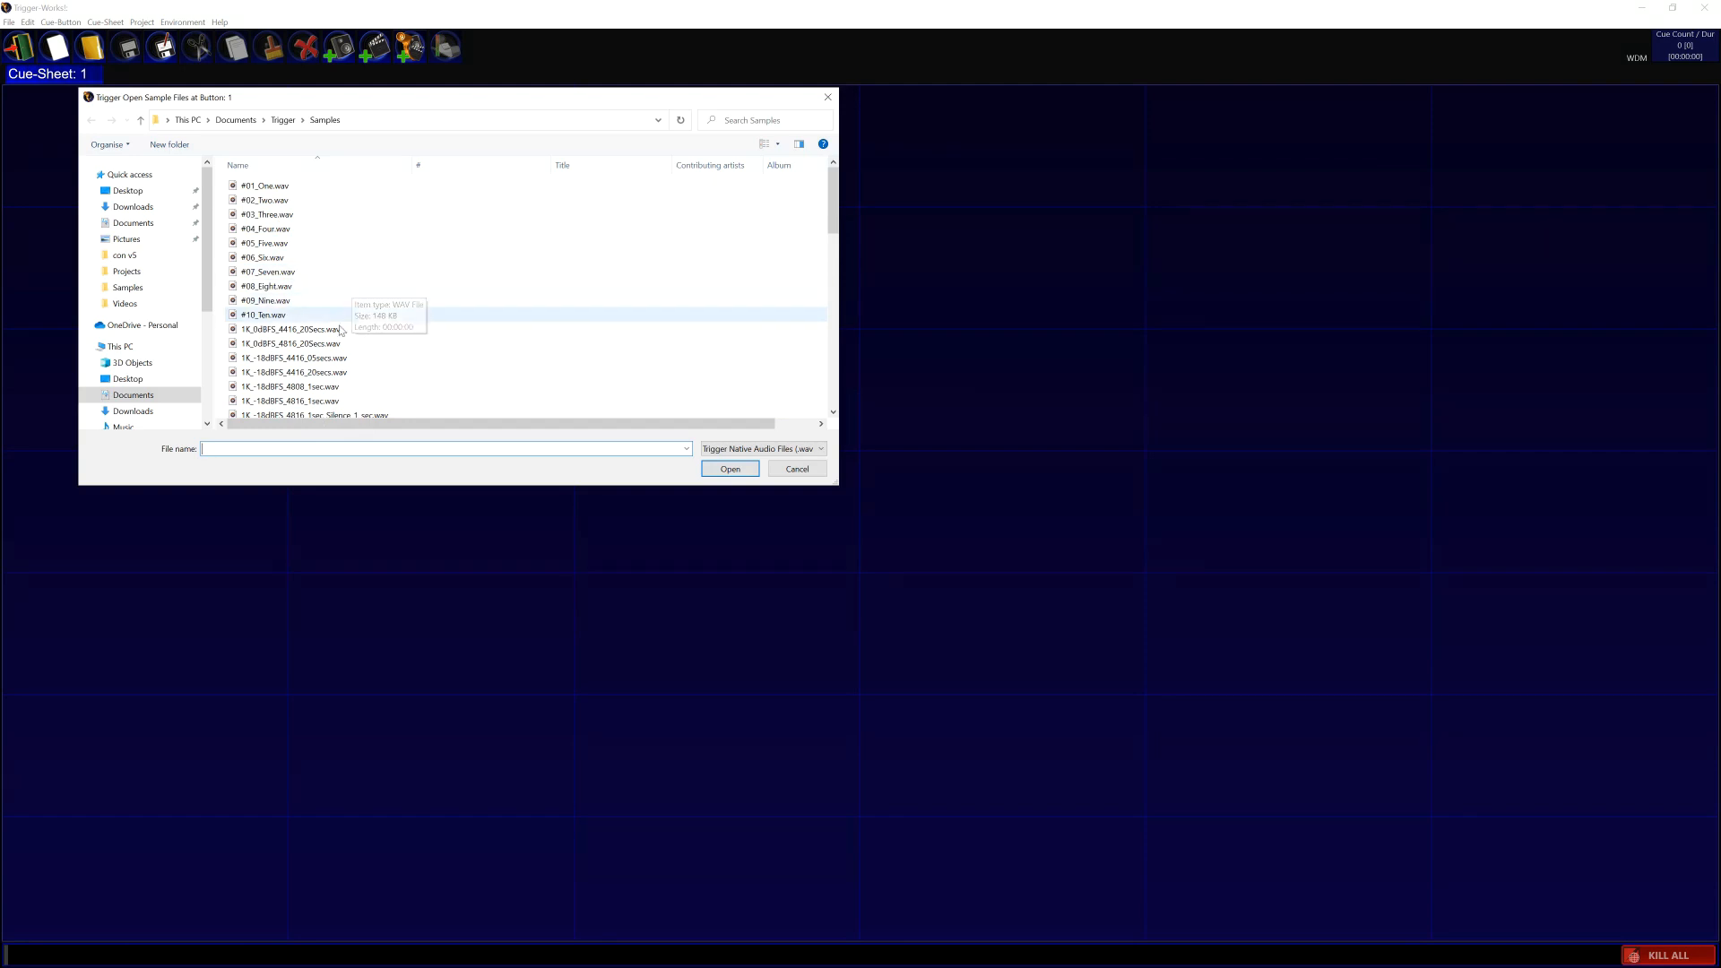
left_click(308, 379)
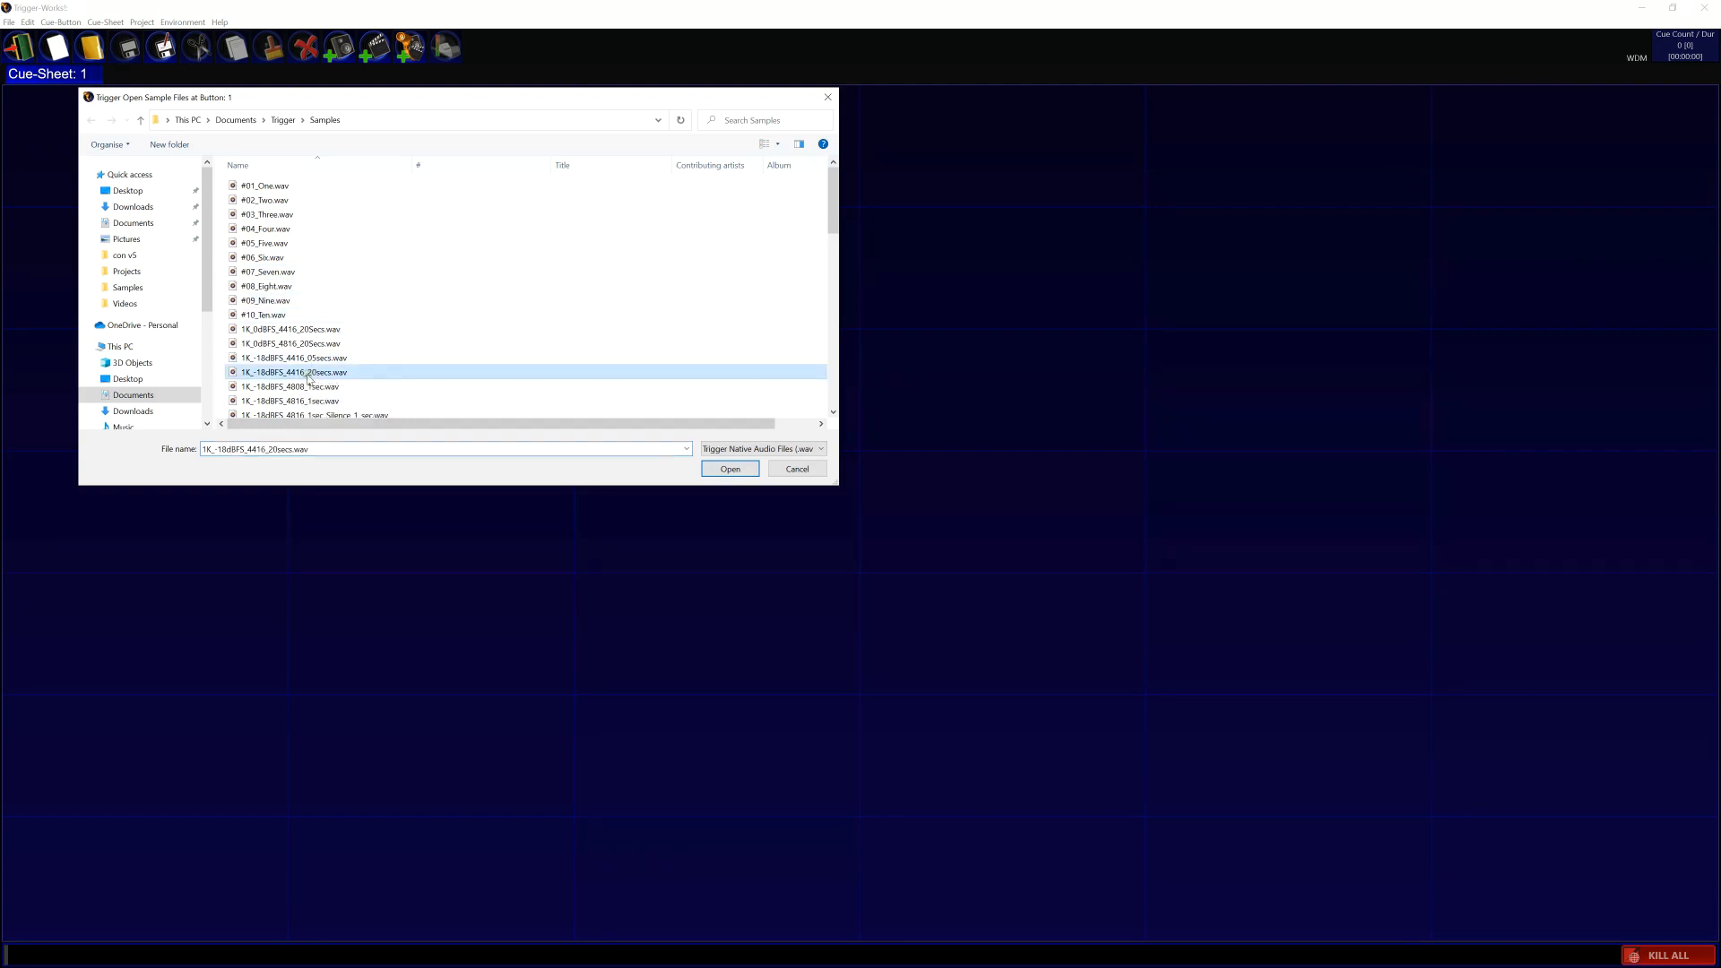
left_click(730, 470)
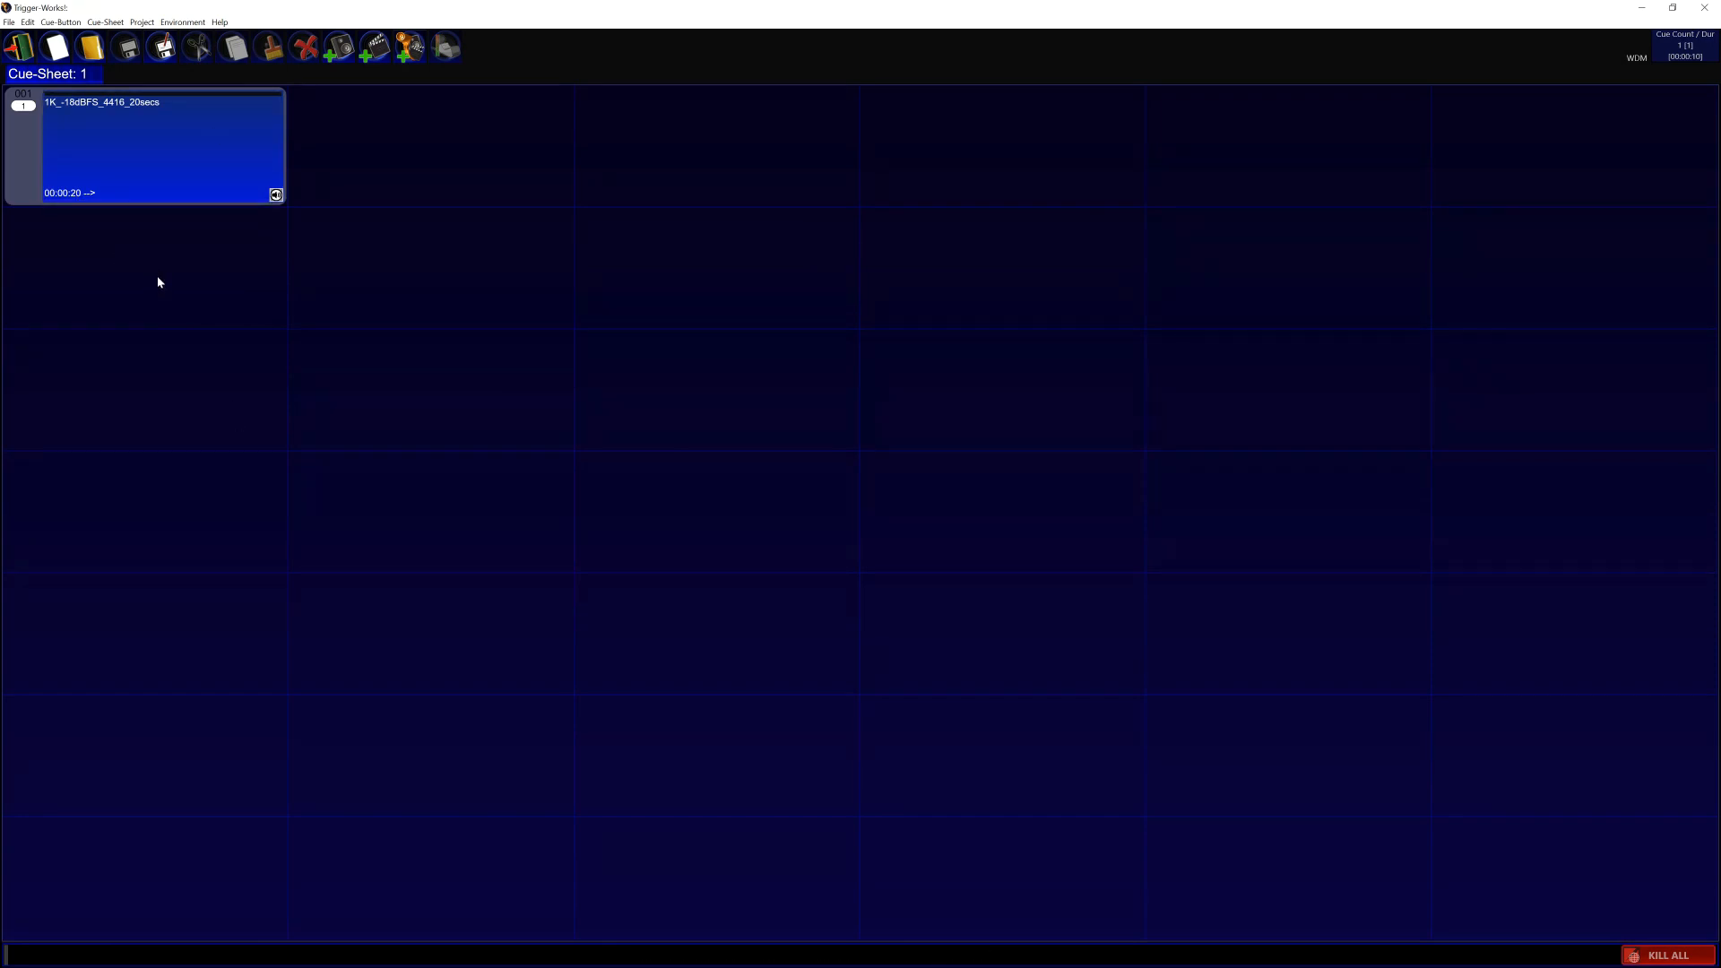
left_click(174, 152)
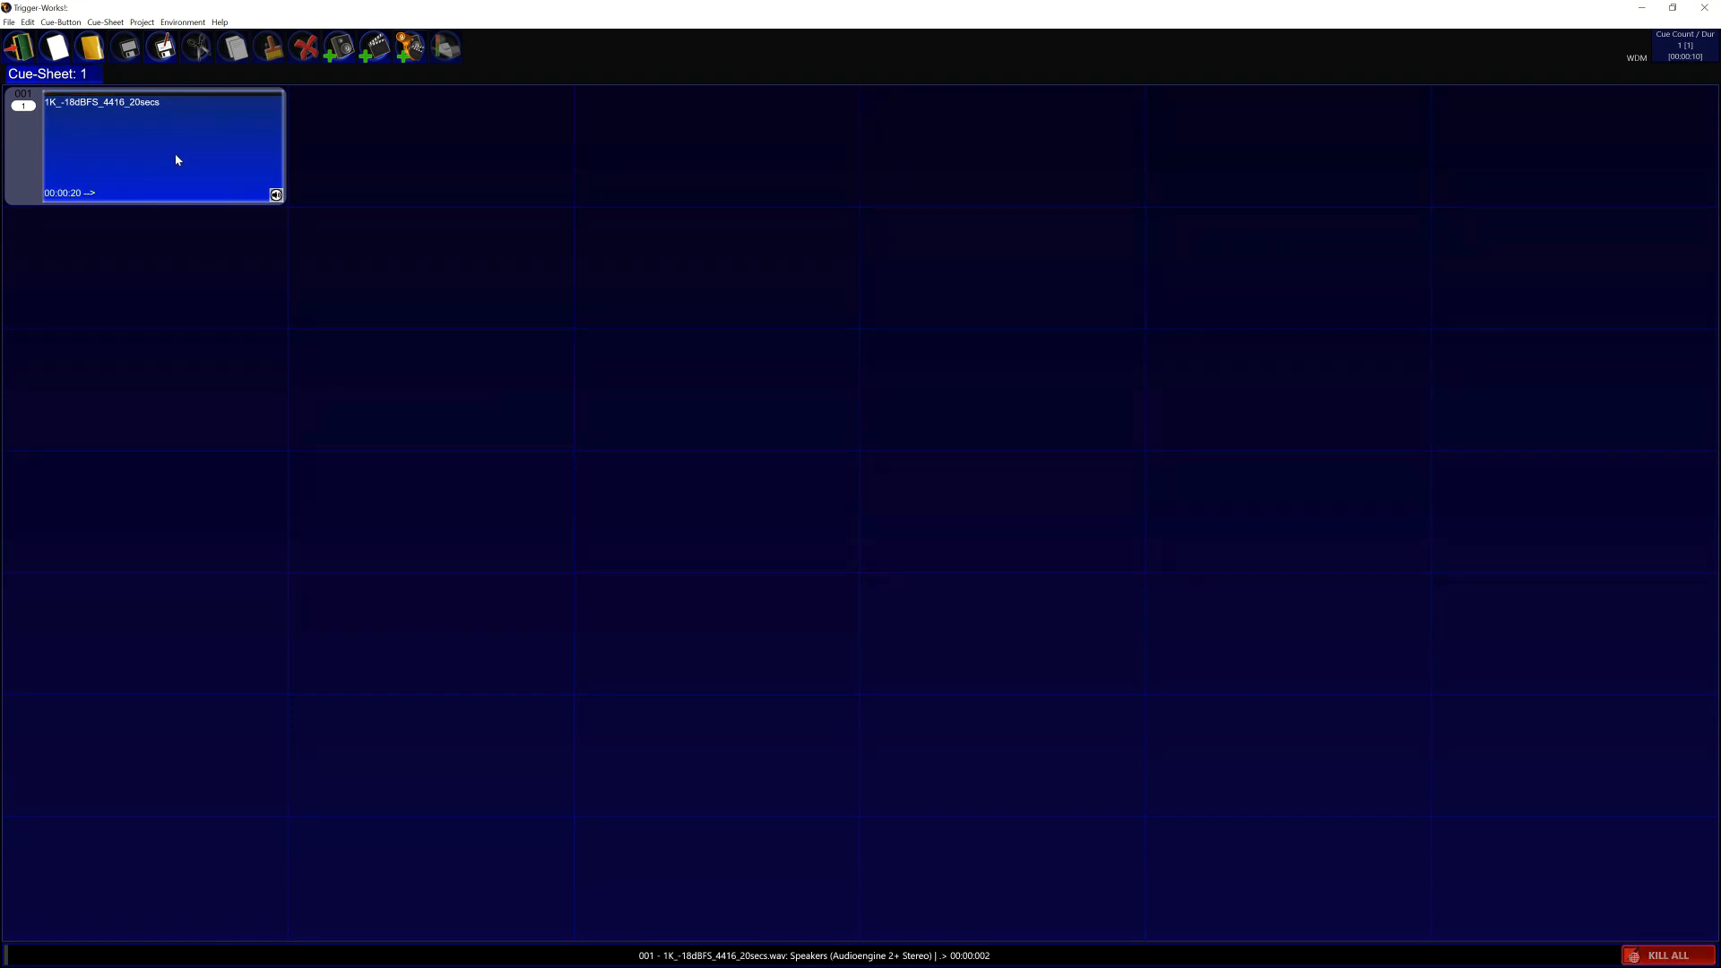
Step: Save the project under the name Demo 2 in the Projects folder
left_click(165, 50)
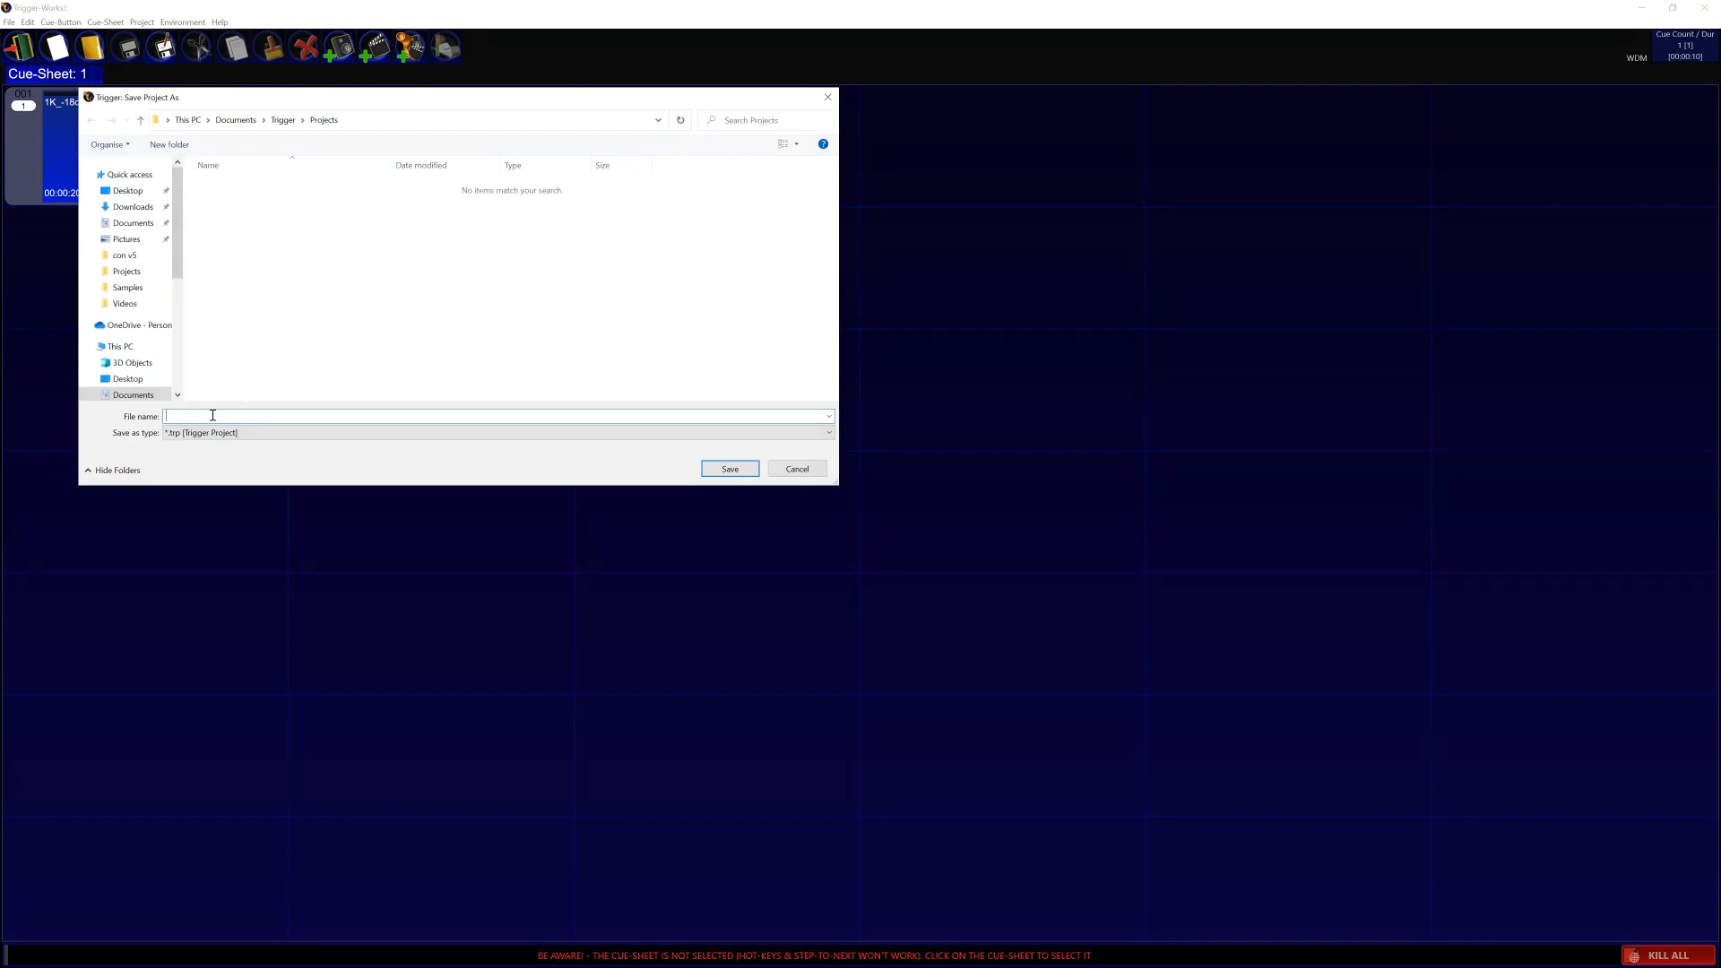
type("De")
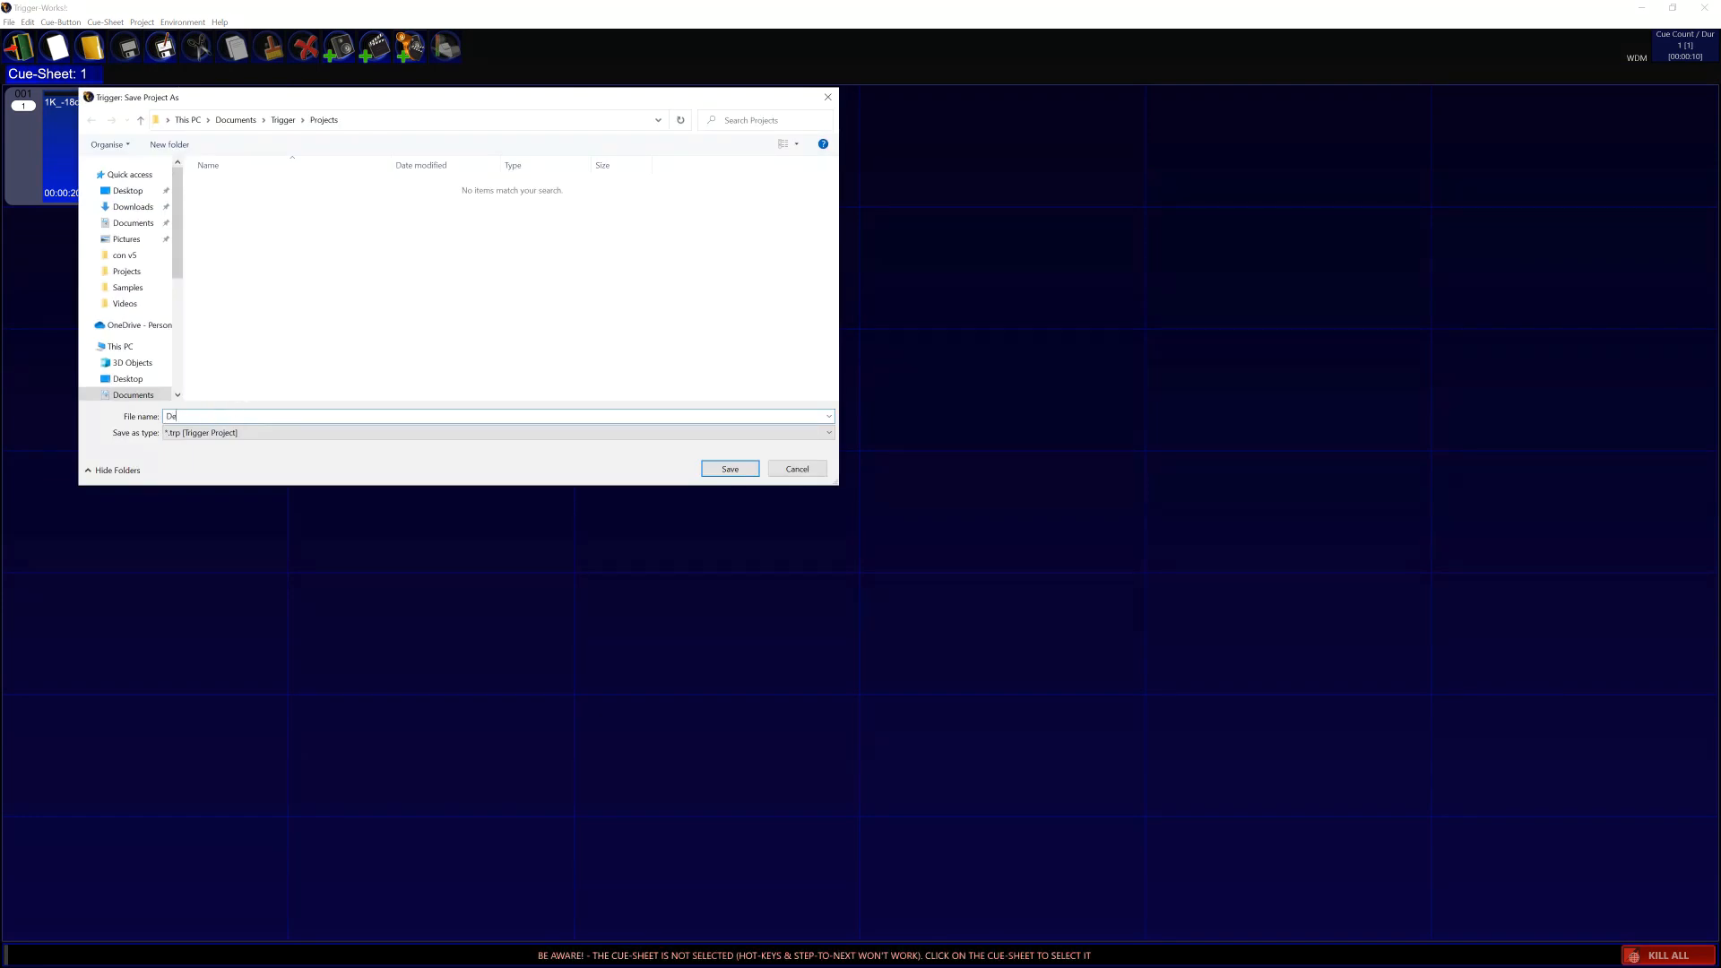
type("mo 2")
key("Return")
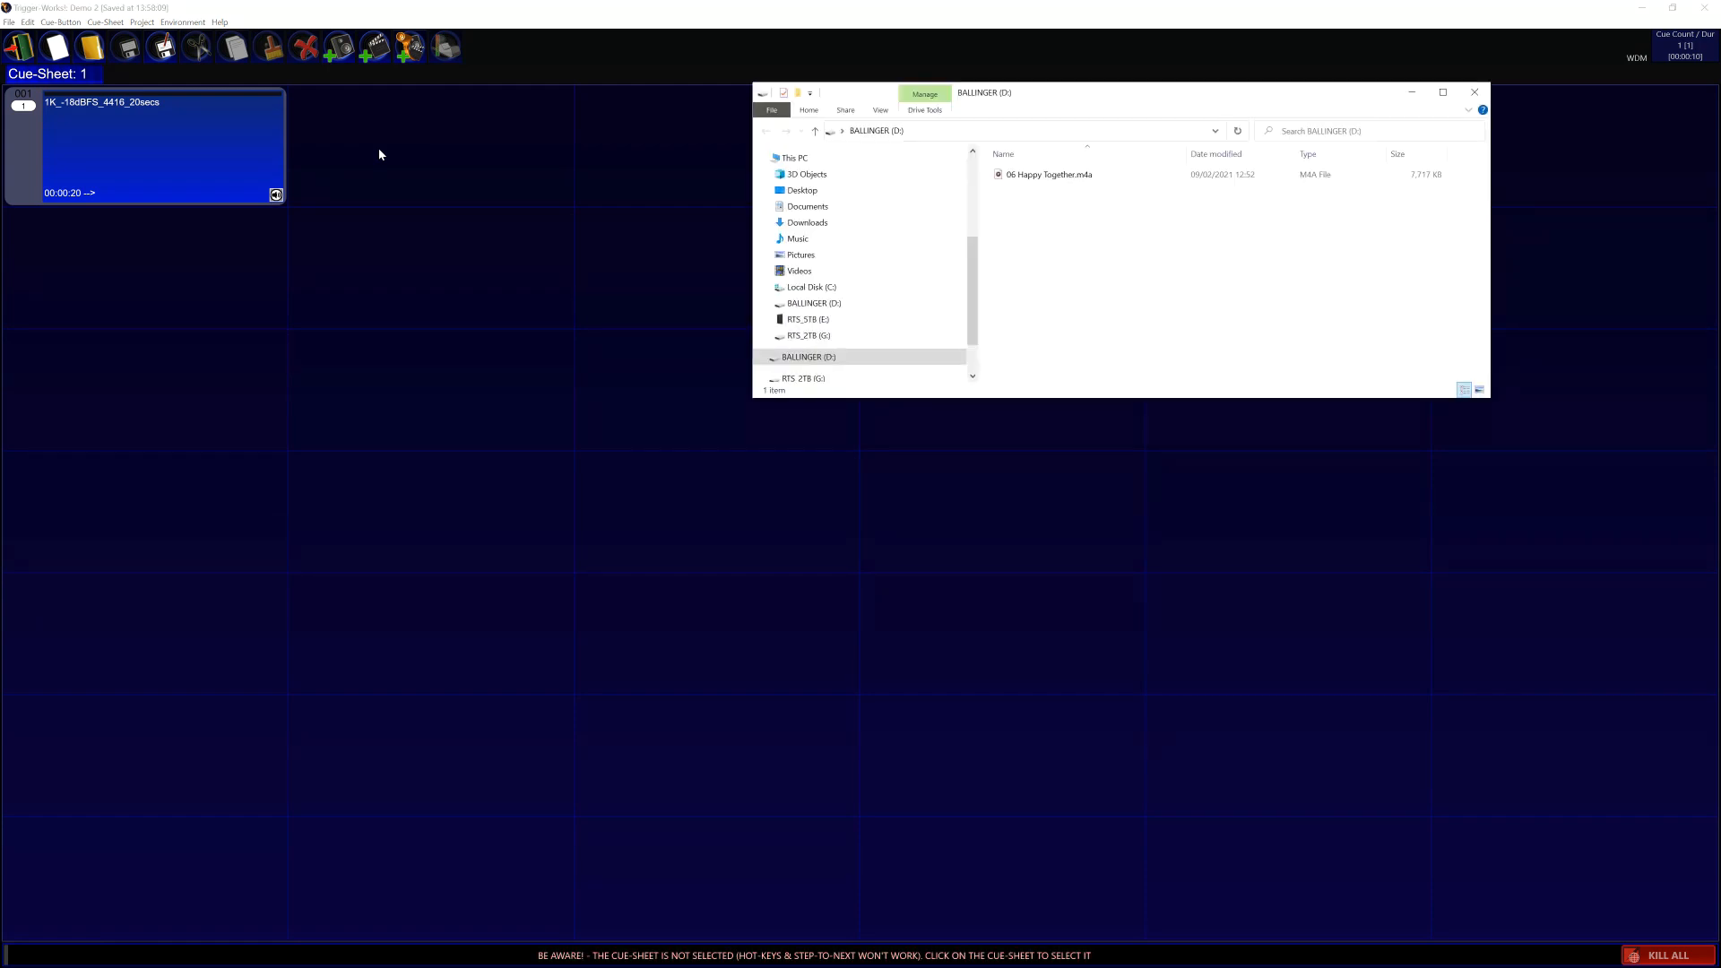
Step: Bring 06 Happy Together.m4a from the BALLINGER (D:) drive into the second cue-sheet cell and close the file window
left_click(1070, 176)
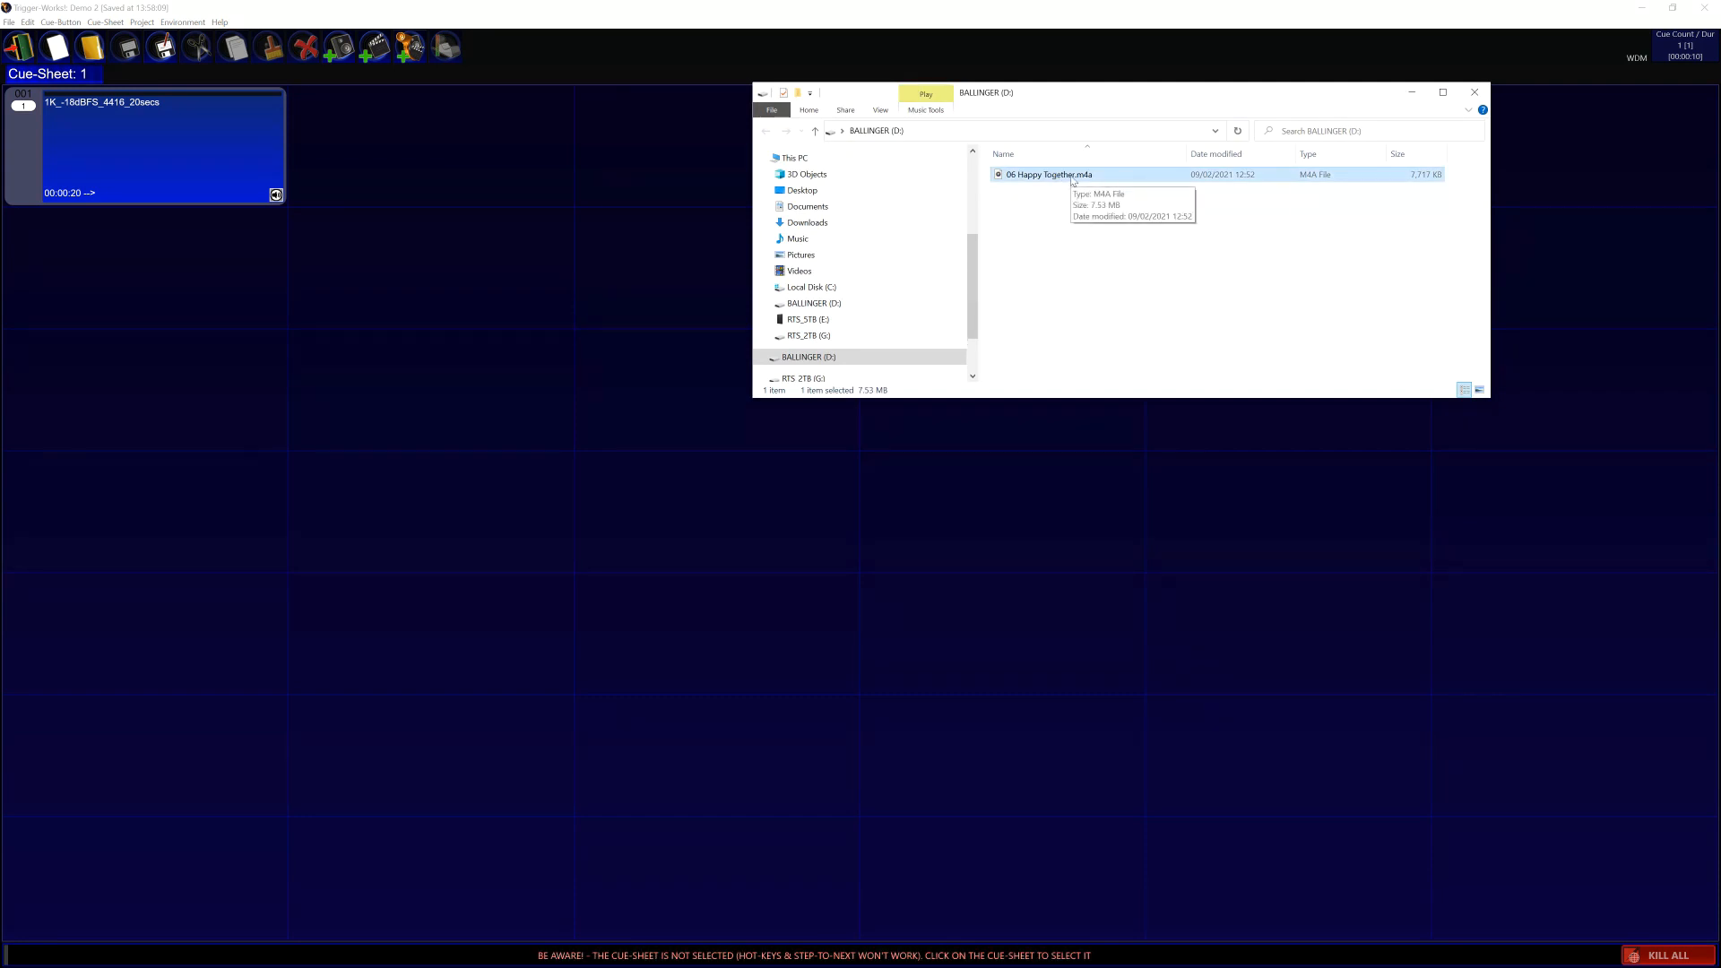
left_click_drag(1072, 179, 475, 178)
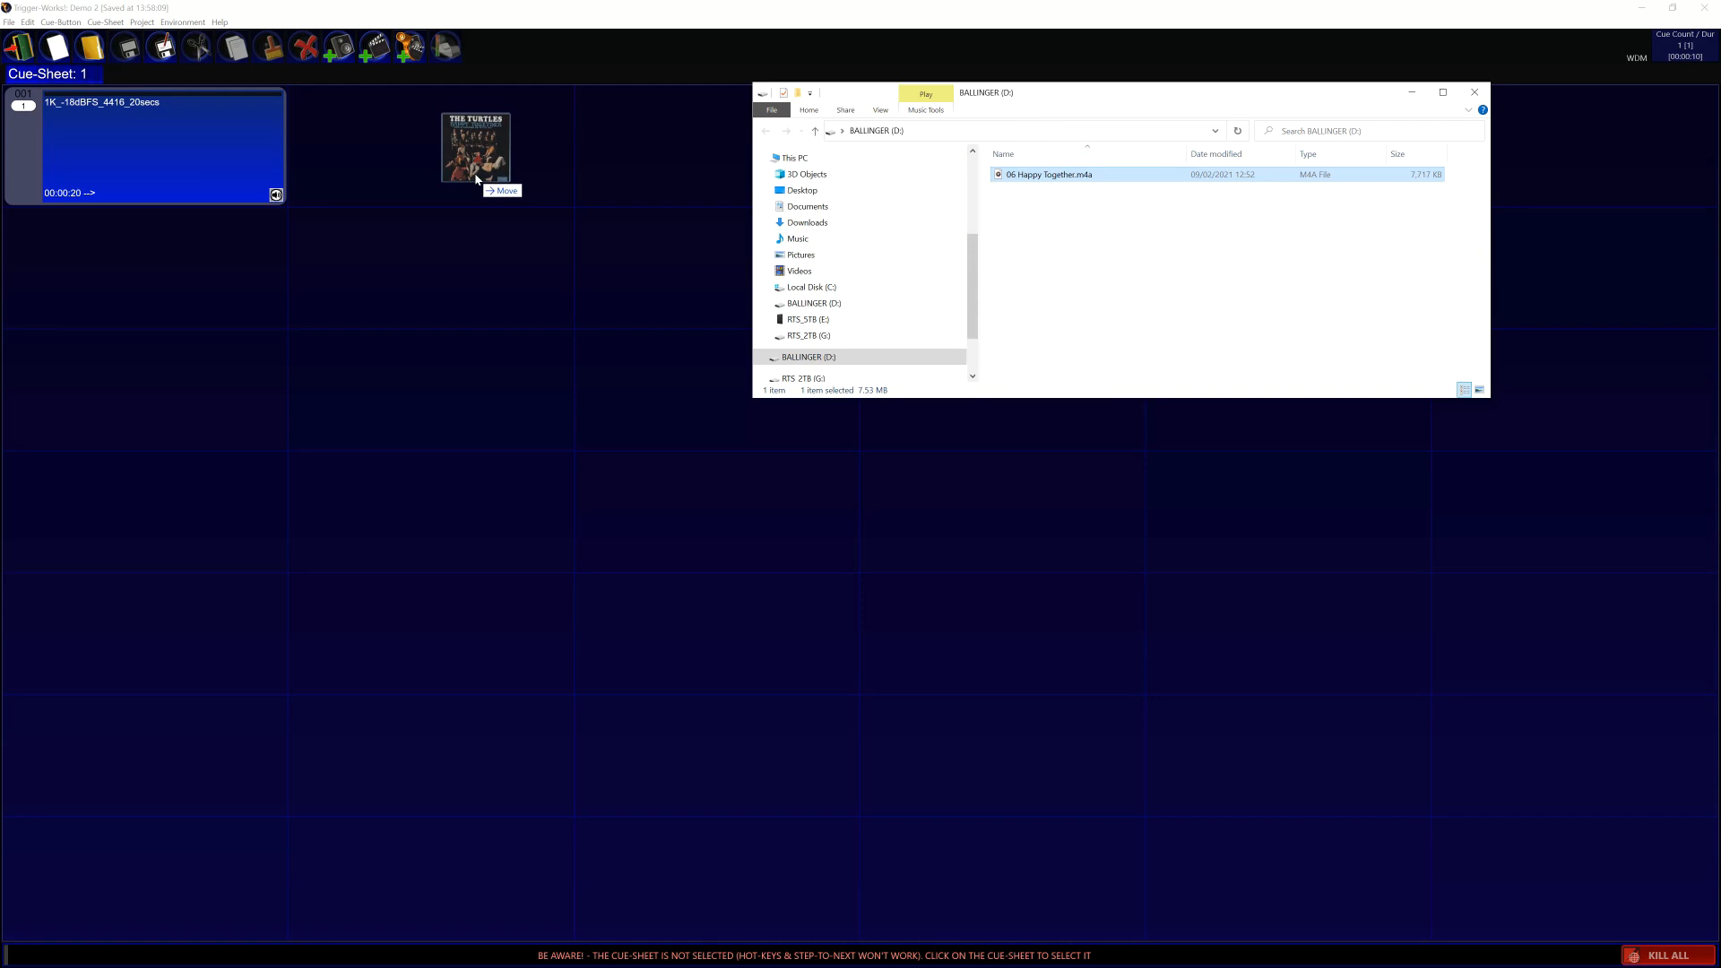
left_click_drag(475, 178, 475, 179)
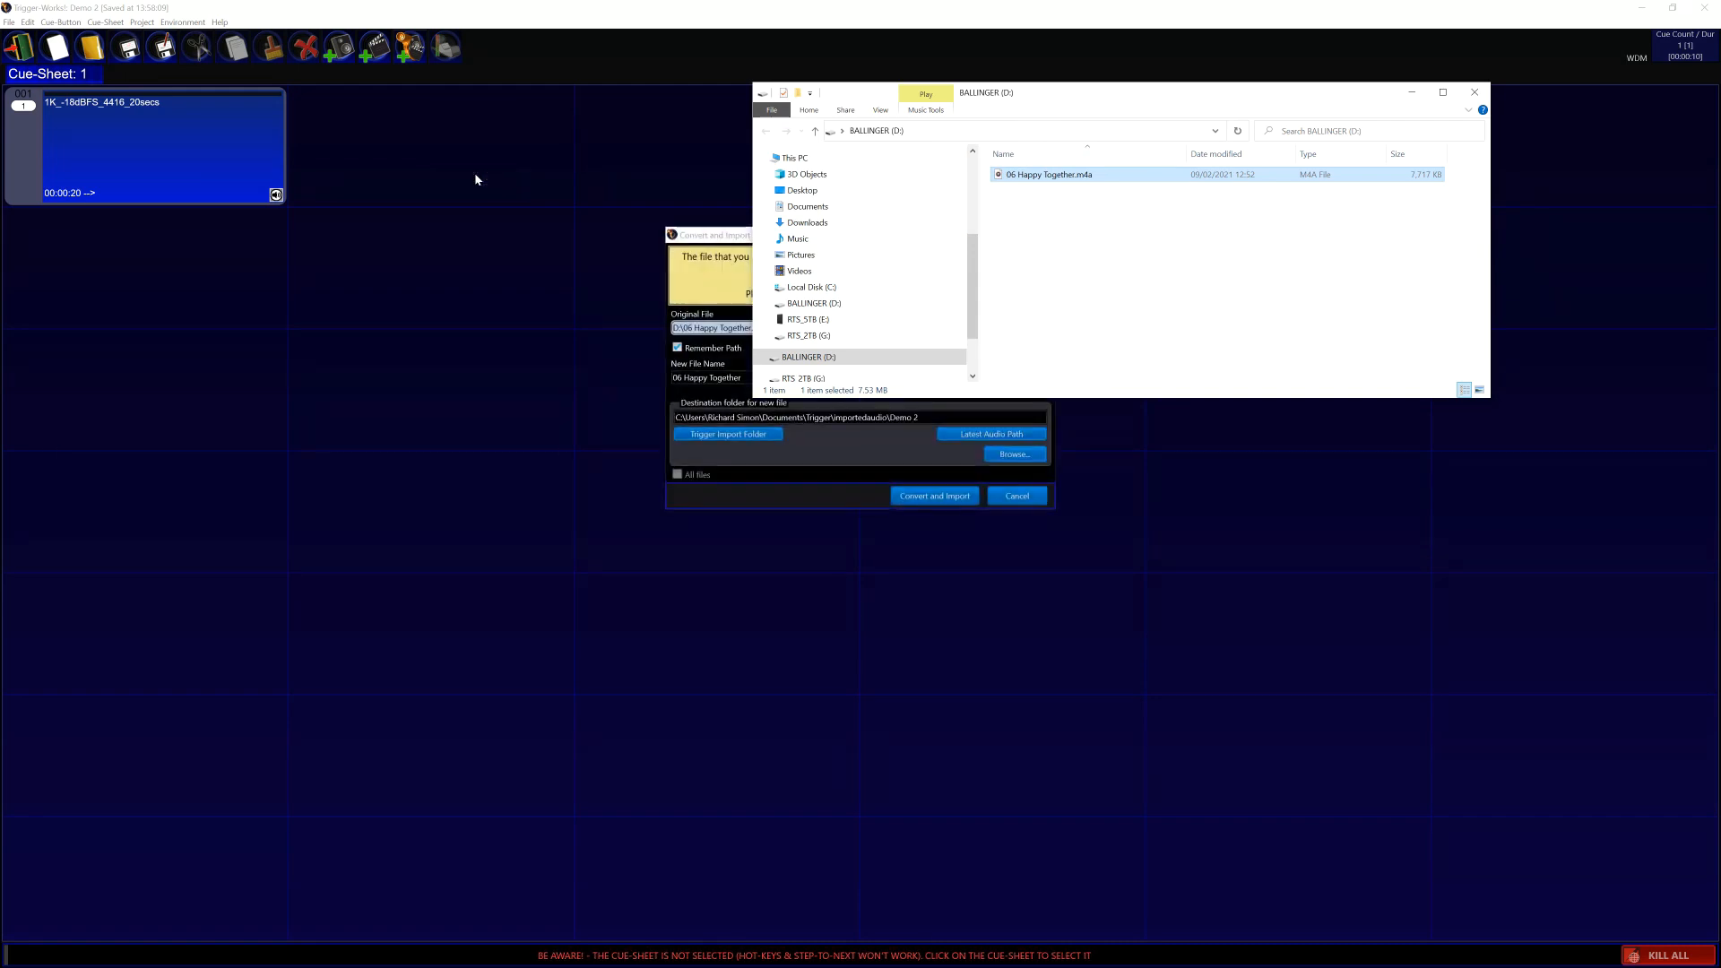
left_click(1476, 91)
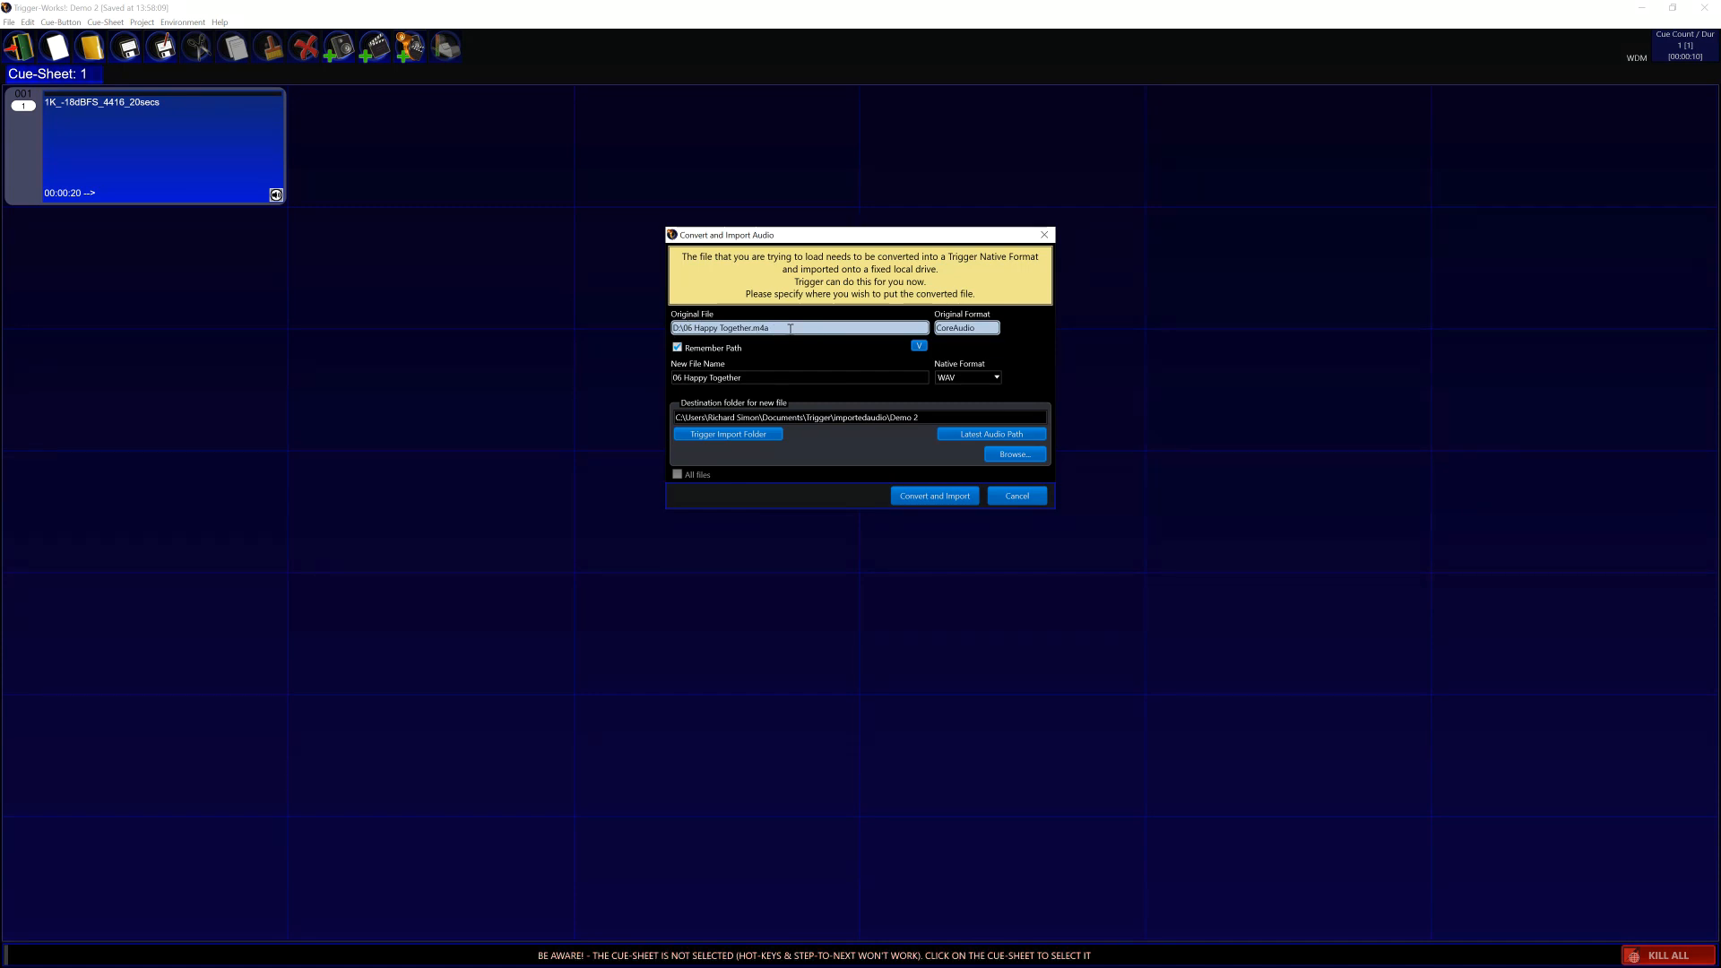
Step: Shorten the new file name to Happy Together, convert and import it as WAV, and test-play the new cue
left_click(687, 379)
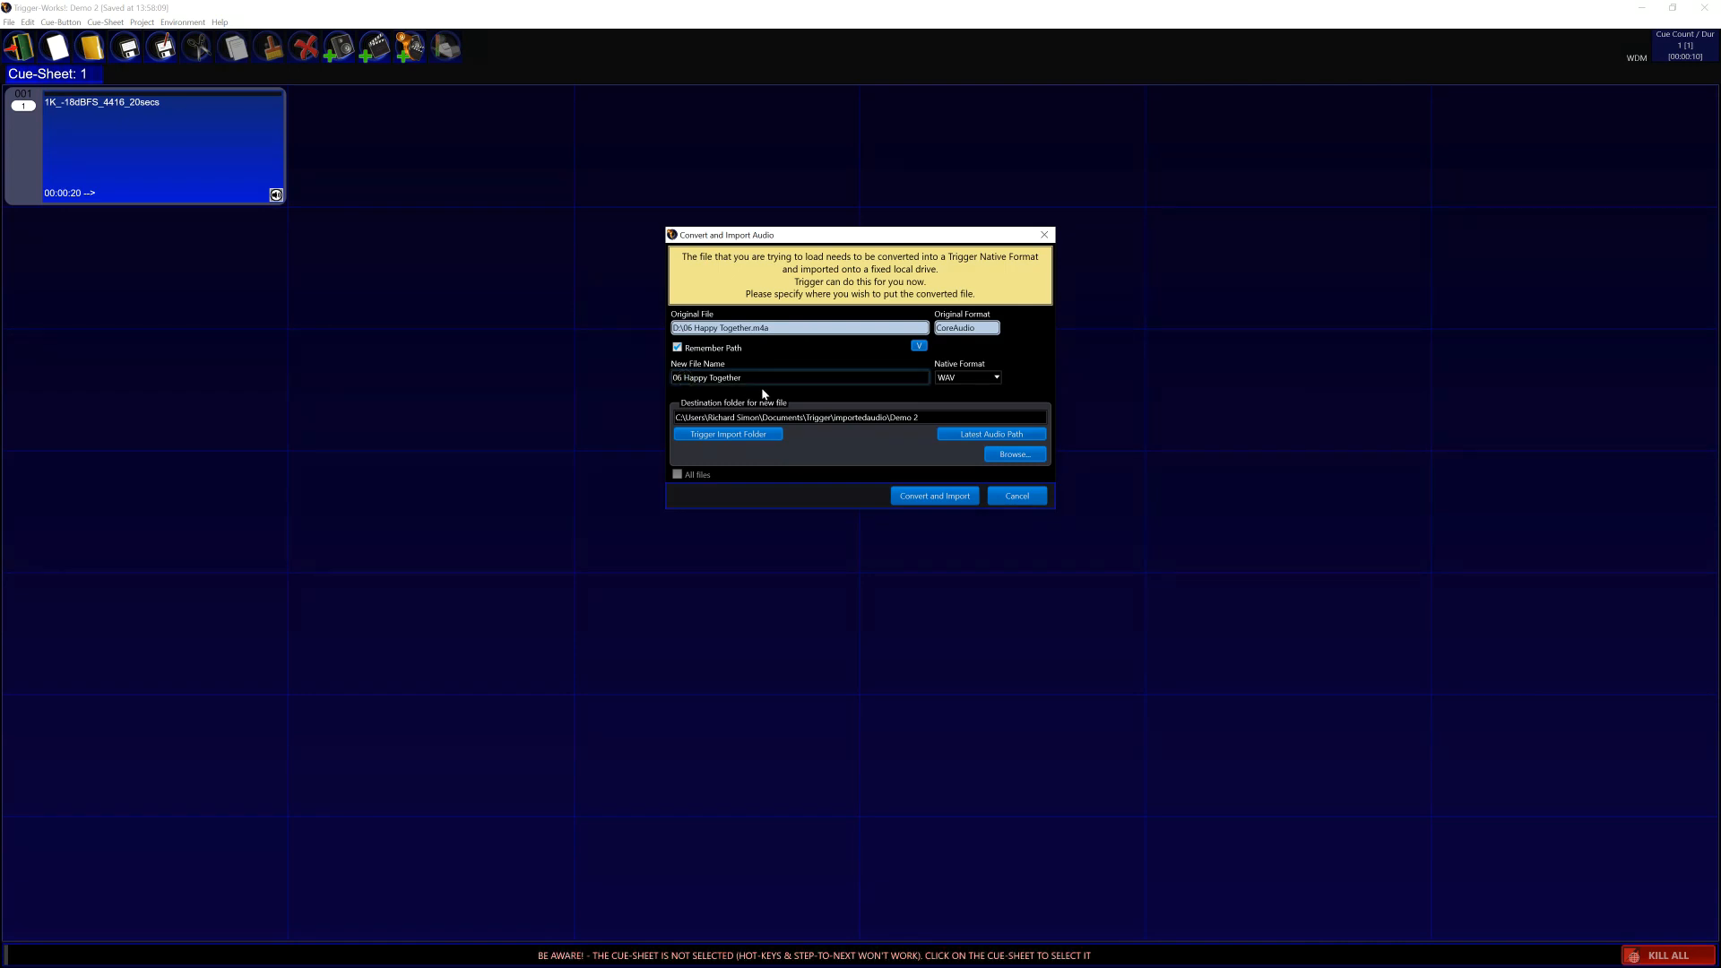
key("BackSpace")
key("BackSpace")
key("BackSpace")
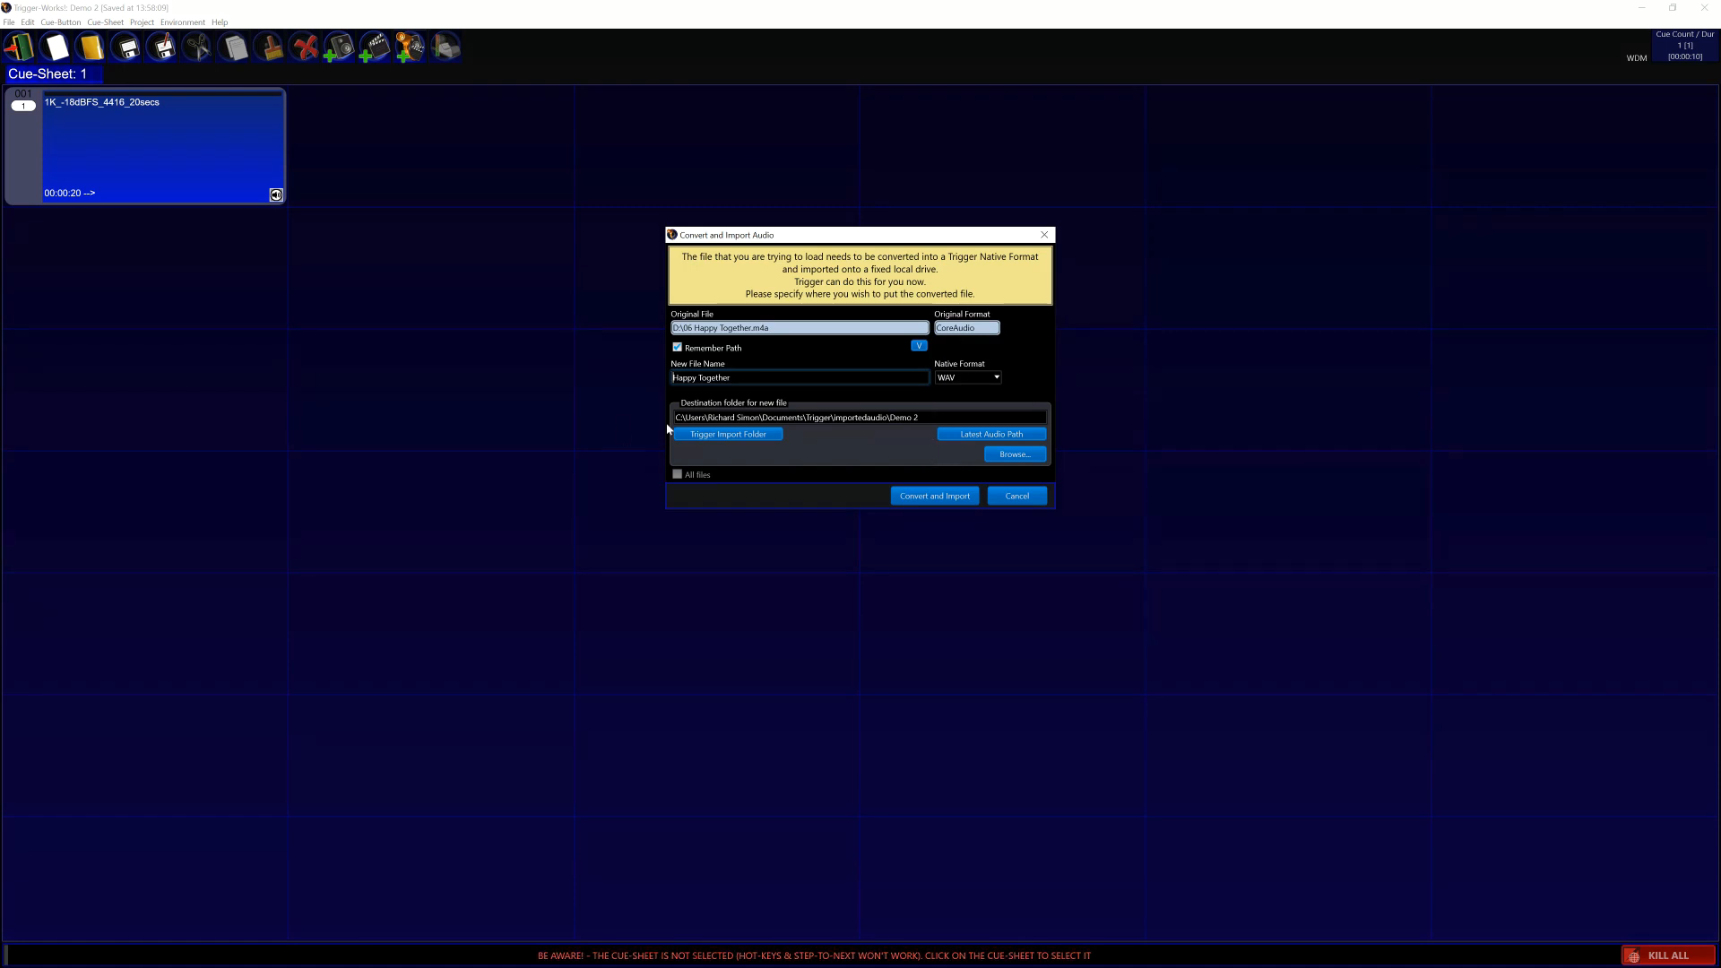
left_click(934, 498)
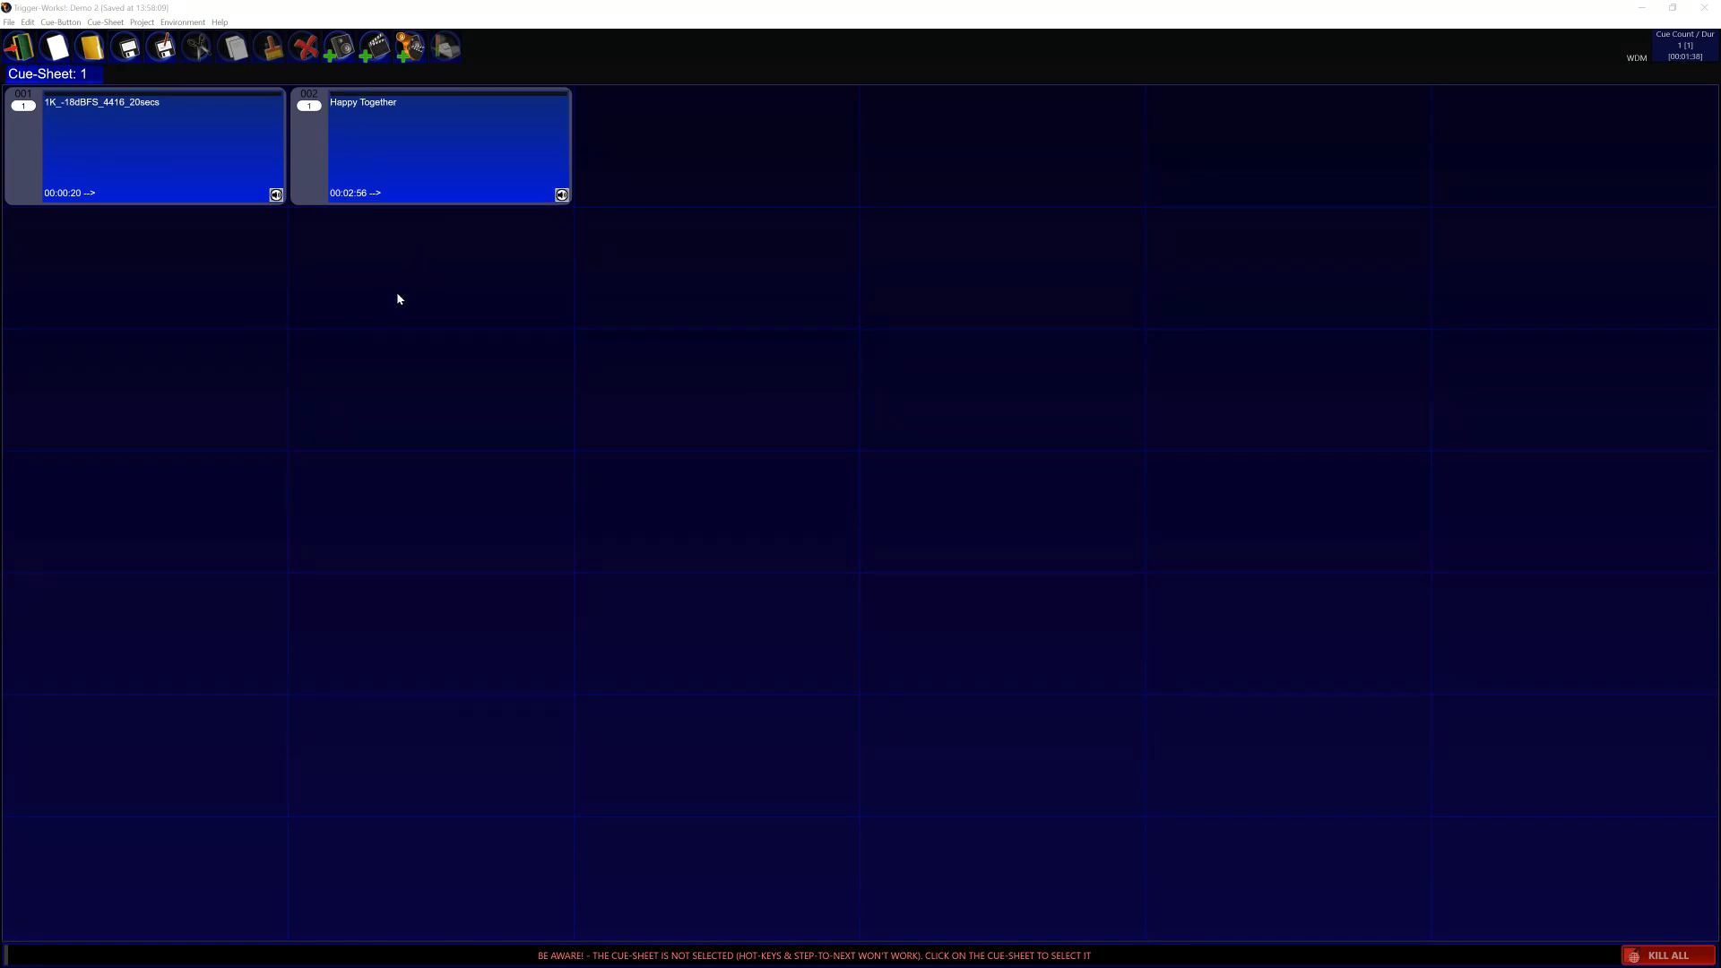
left_click(441, 157)
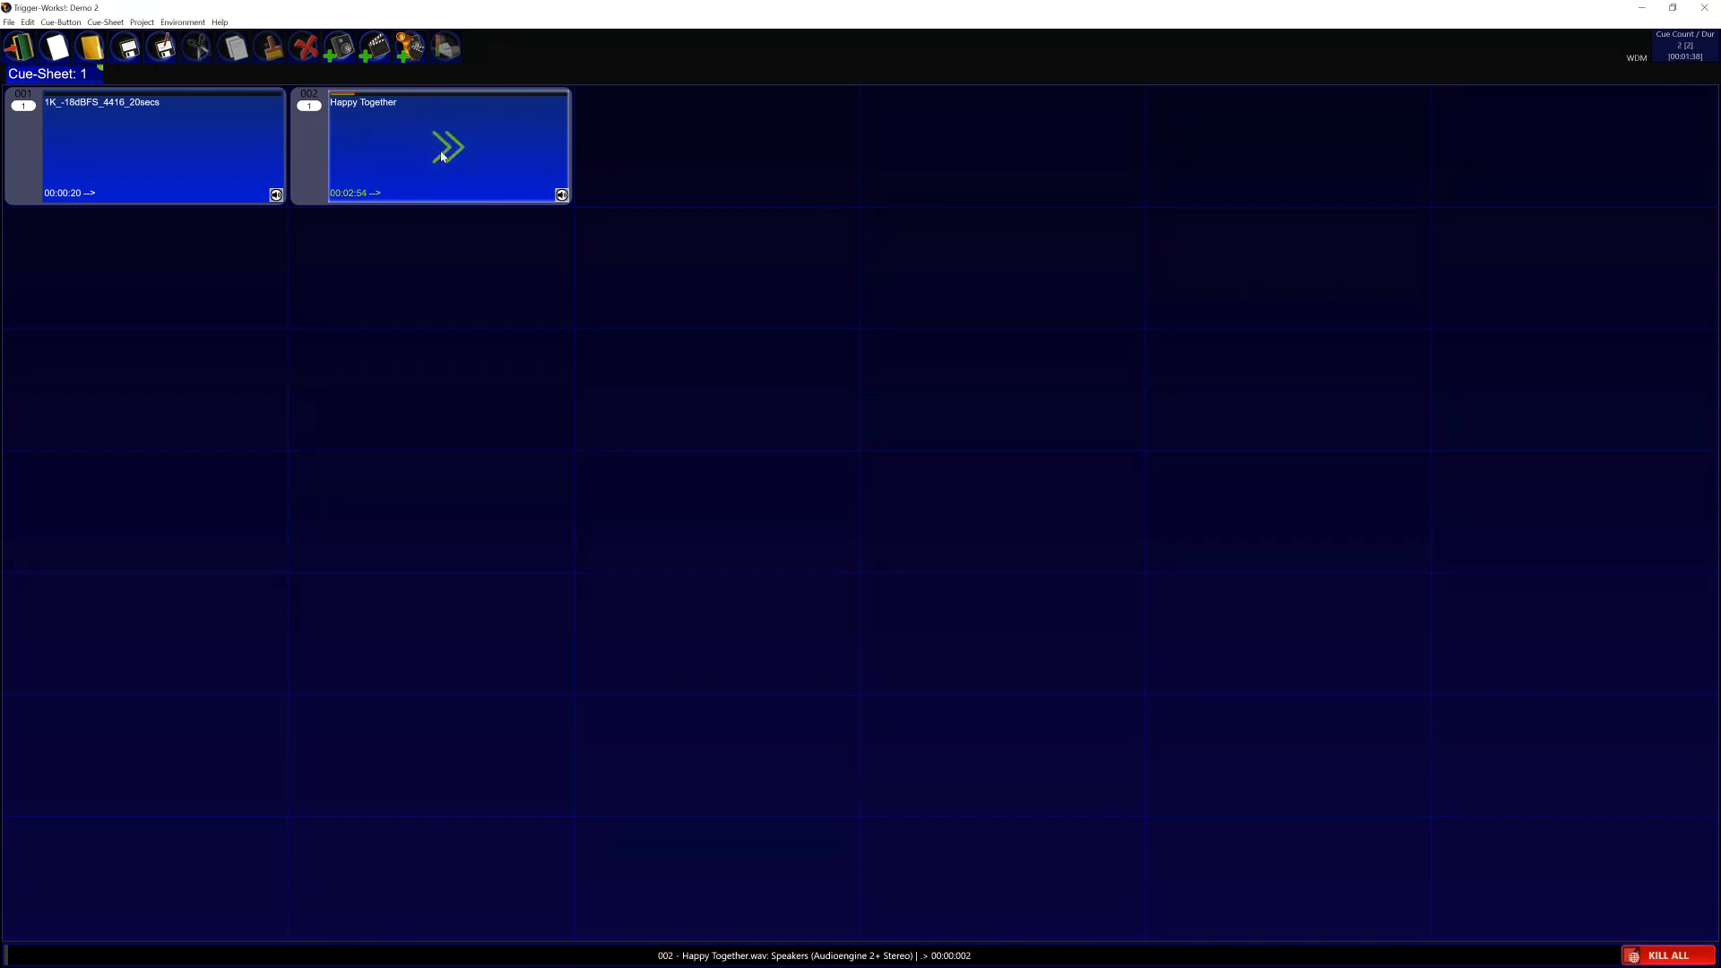
left_click(441, 156)
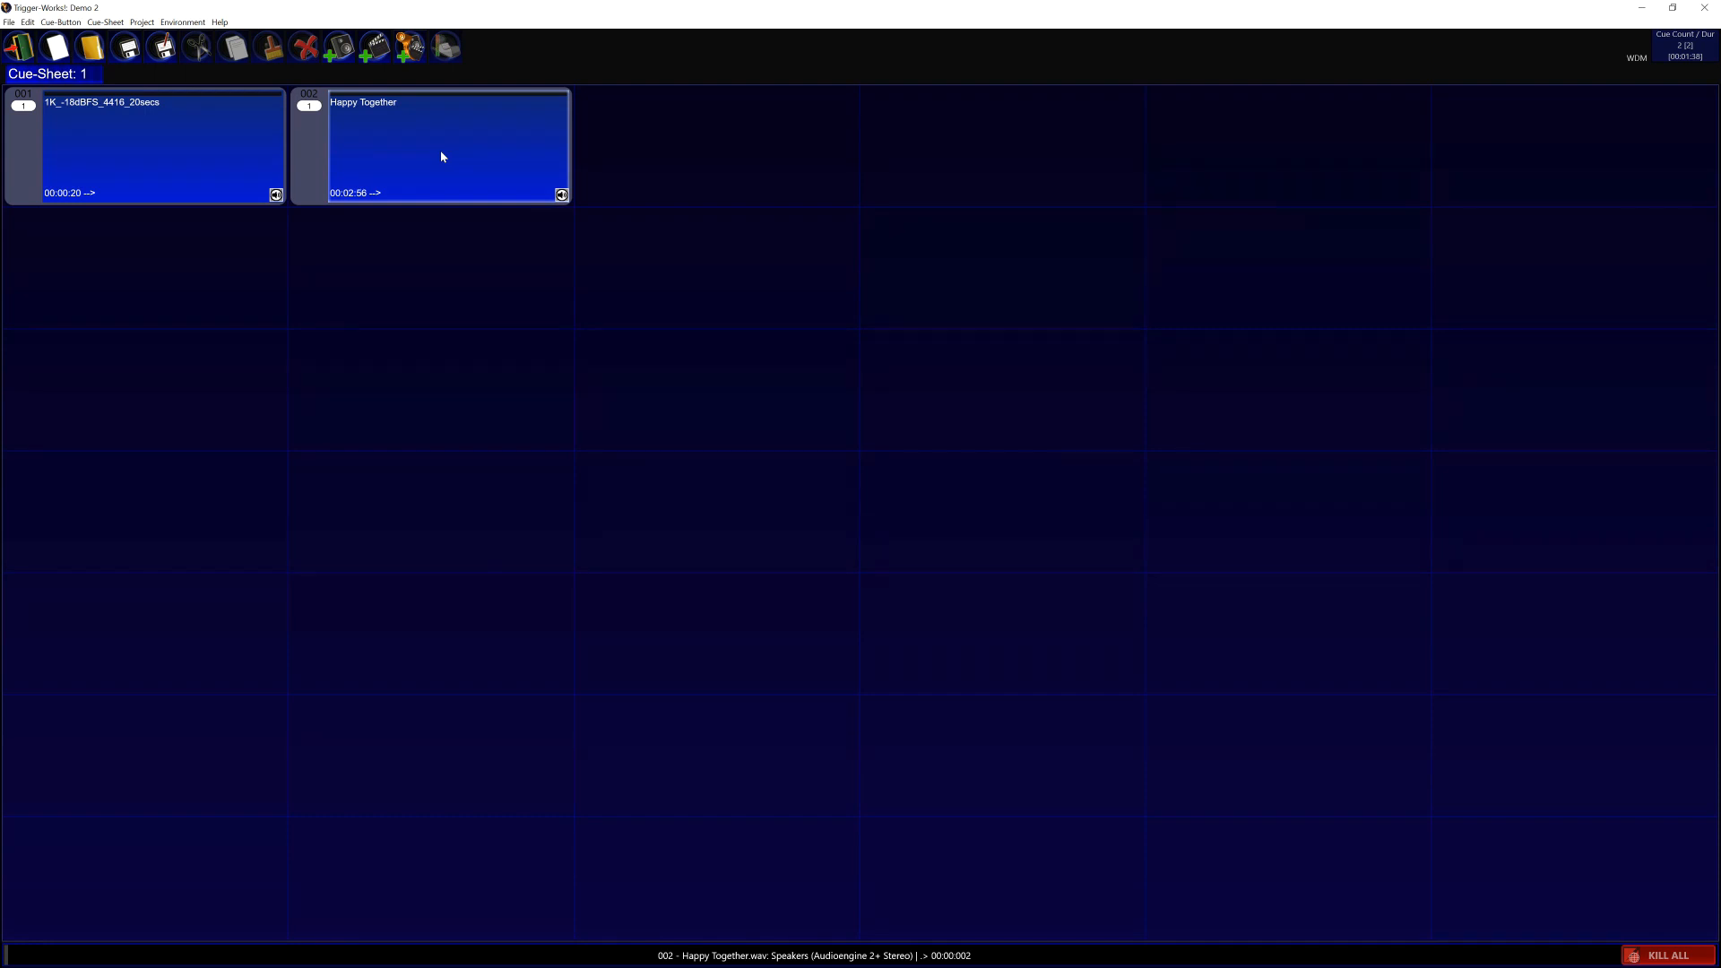
Step: Select the Happy Together cue together with the 1K tone cue, and reduce the selection to the tone cue
left_click(311, 158)
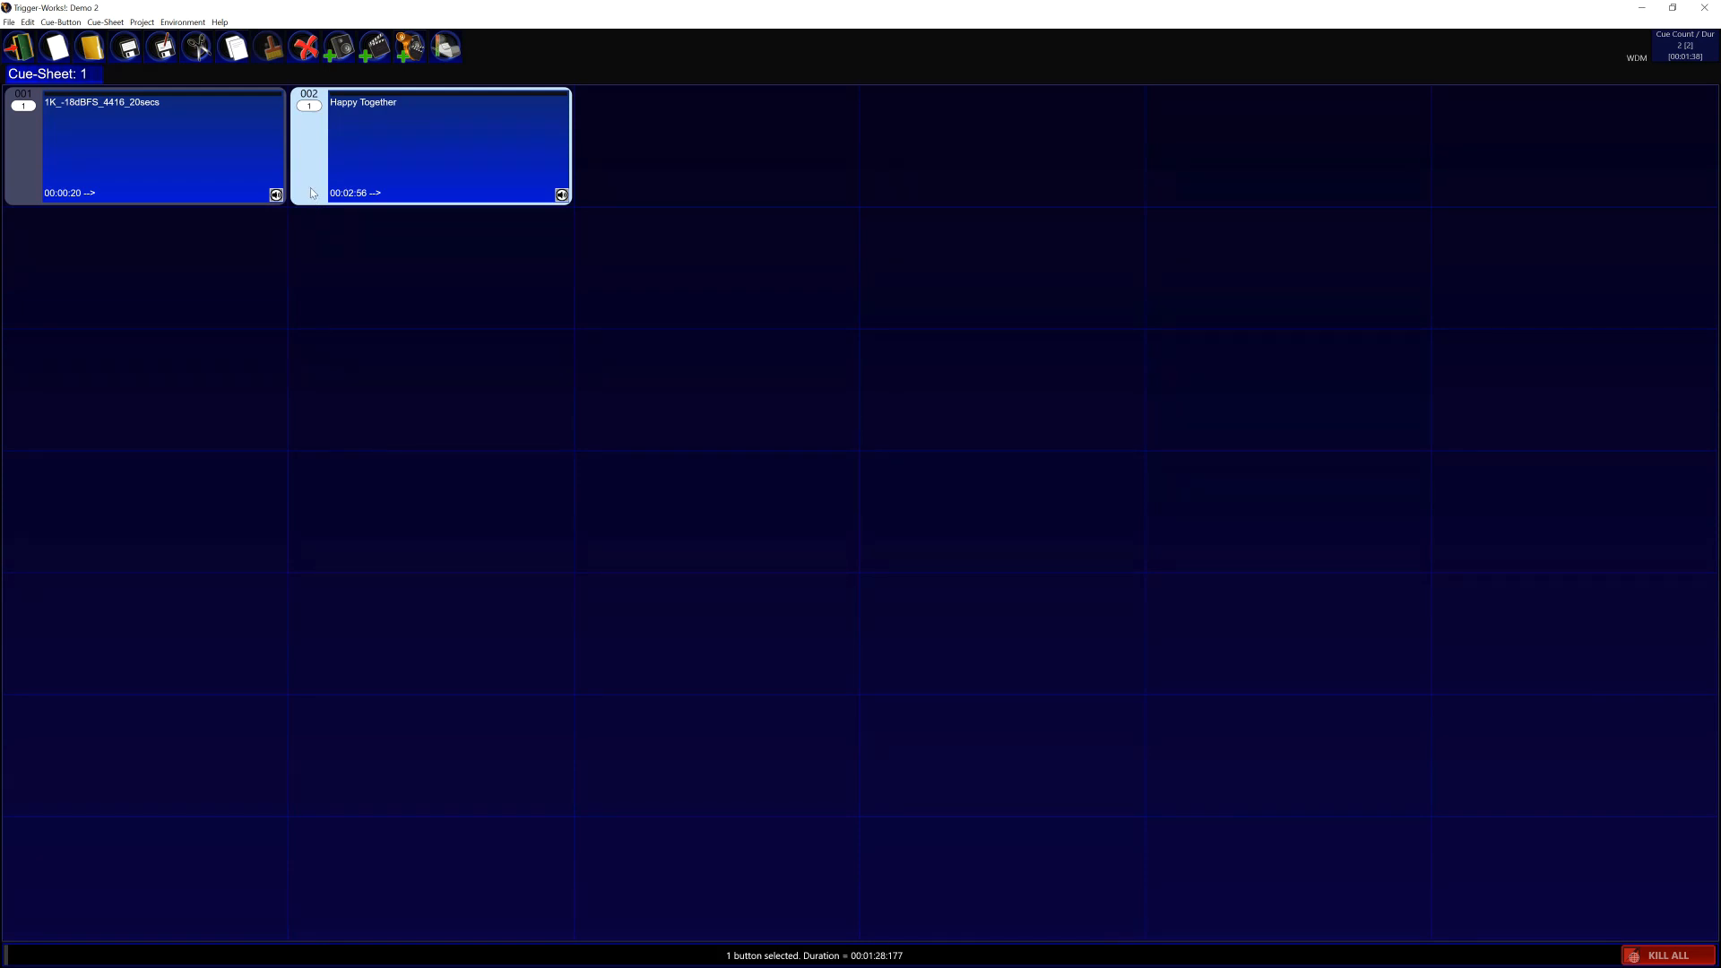
left_click(279, 192)
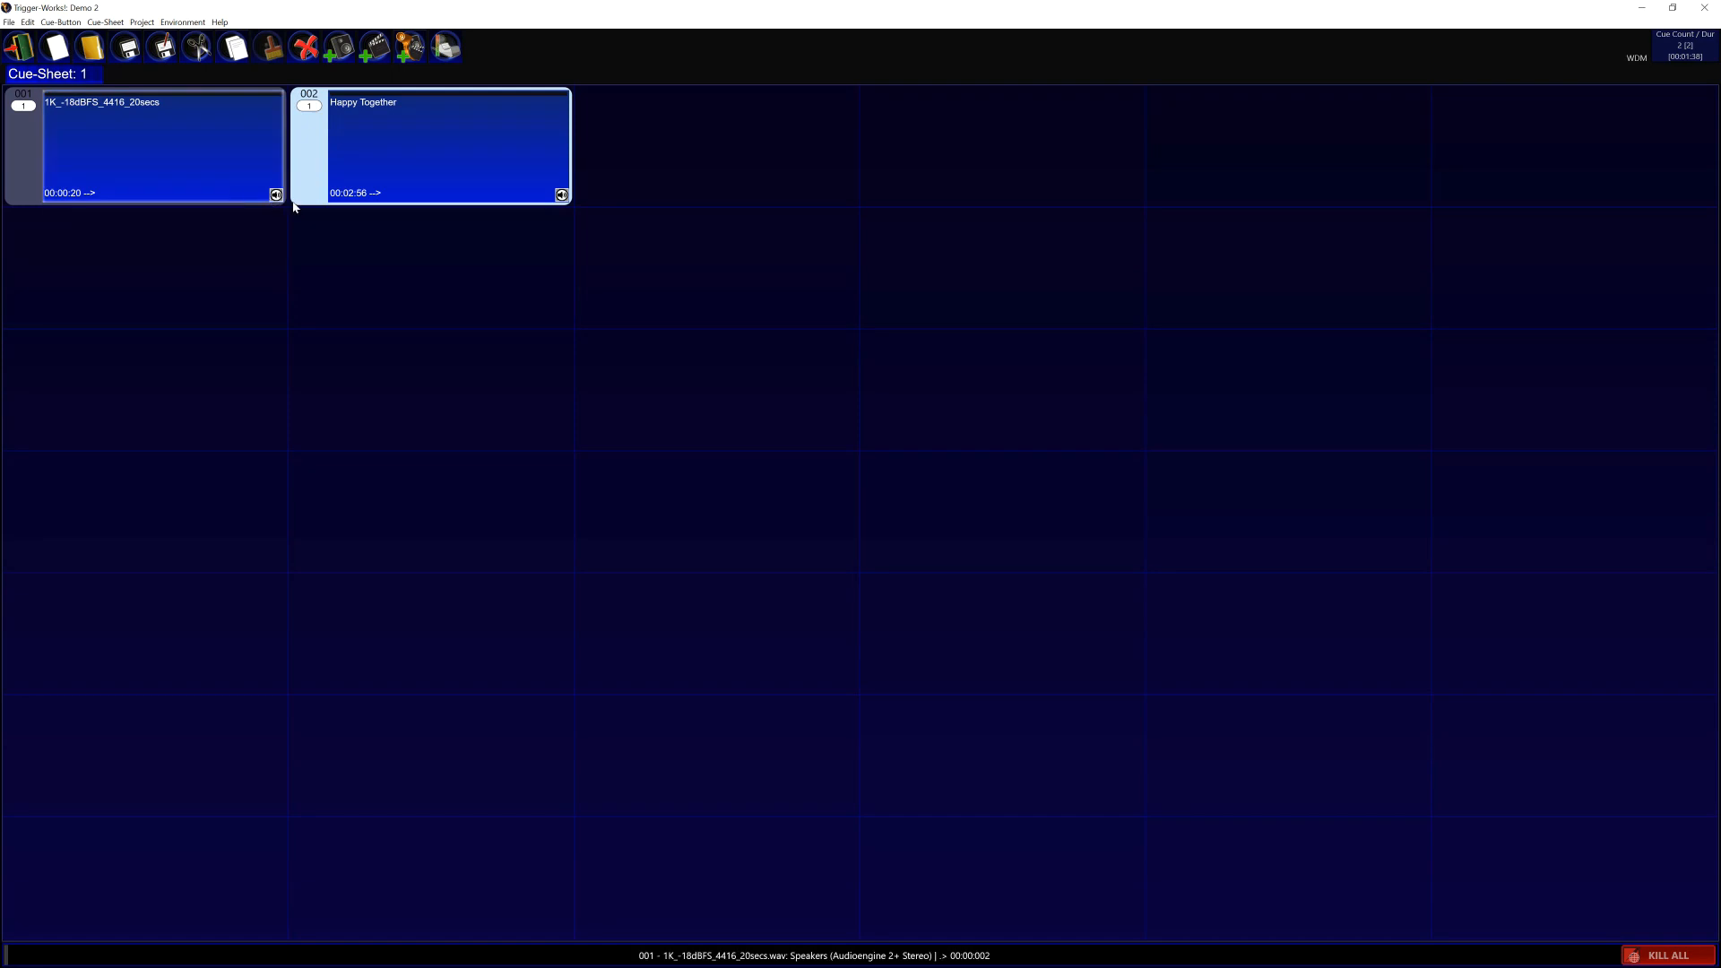
left_click(19, 166, "ctrl")
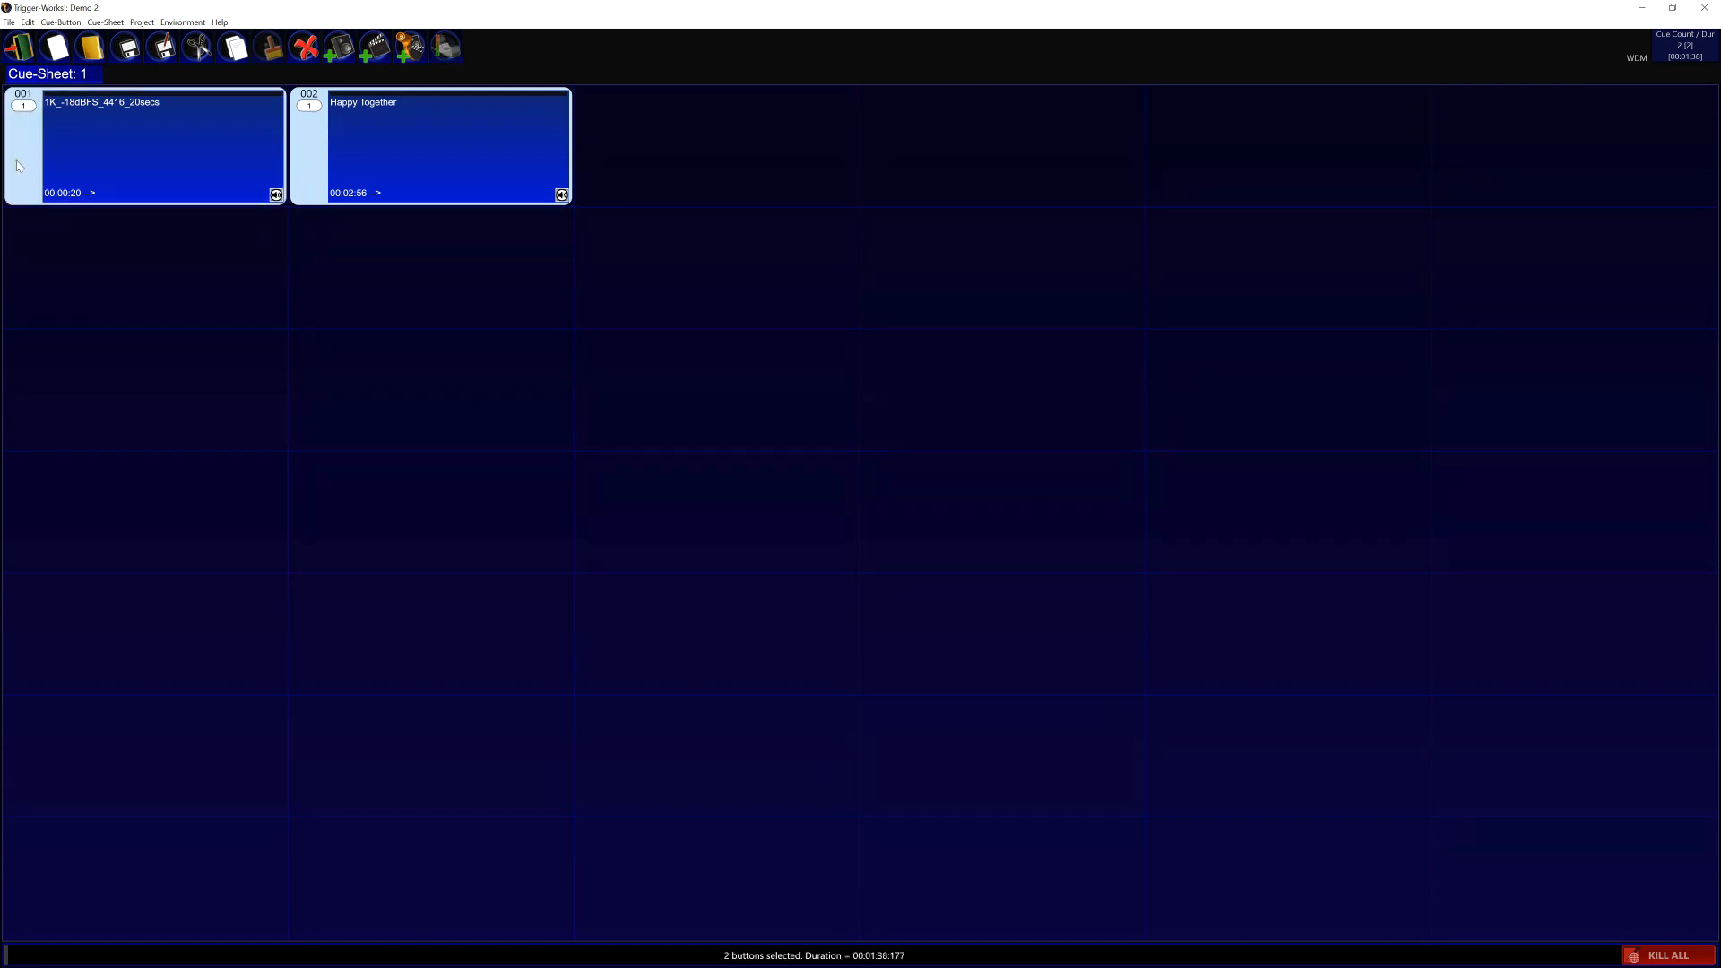
left_click(24, 169)
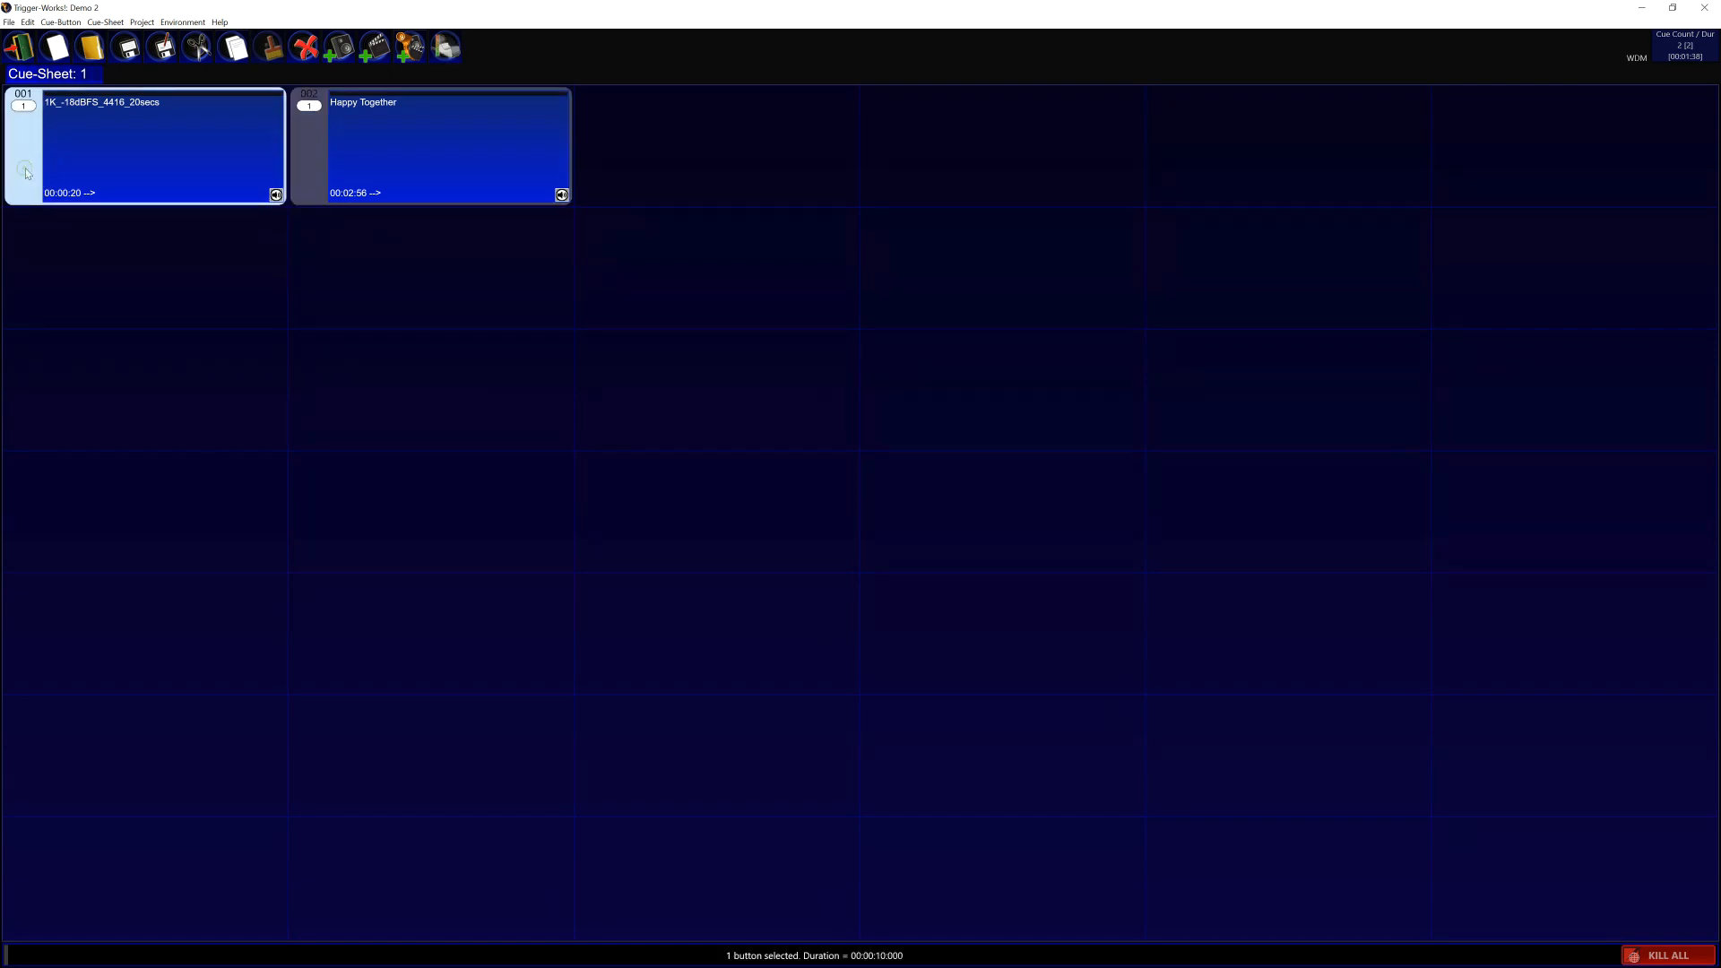
Step: Move the Happy Together cue to button position 15 in the third row and start playing it
left_click(302, 164)
left_click_drag(309, 148, 338, 411)
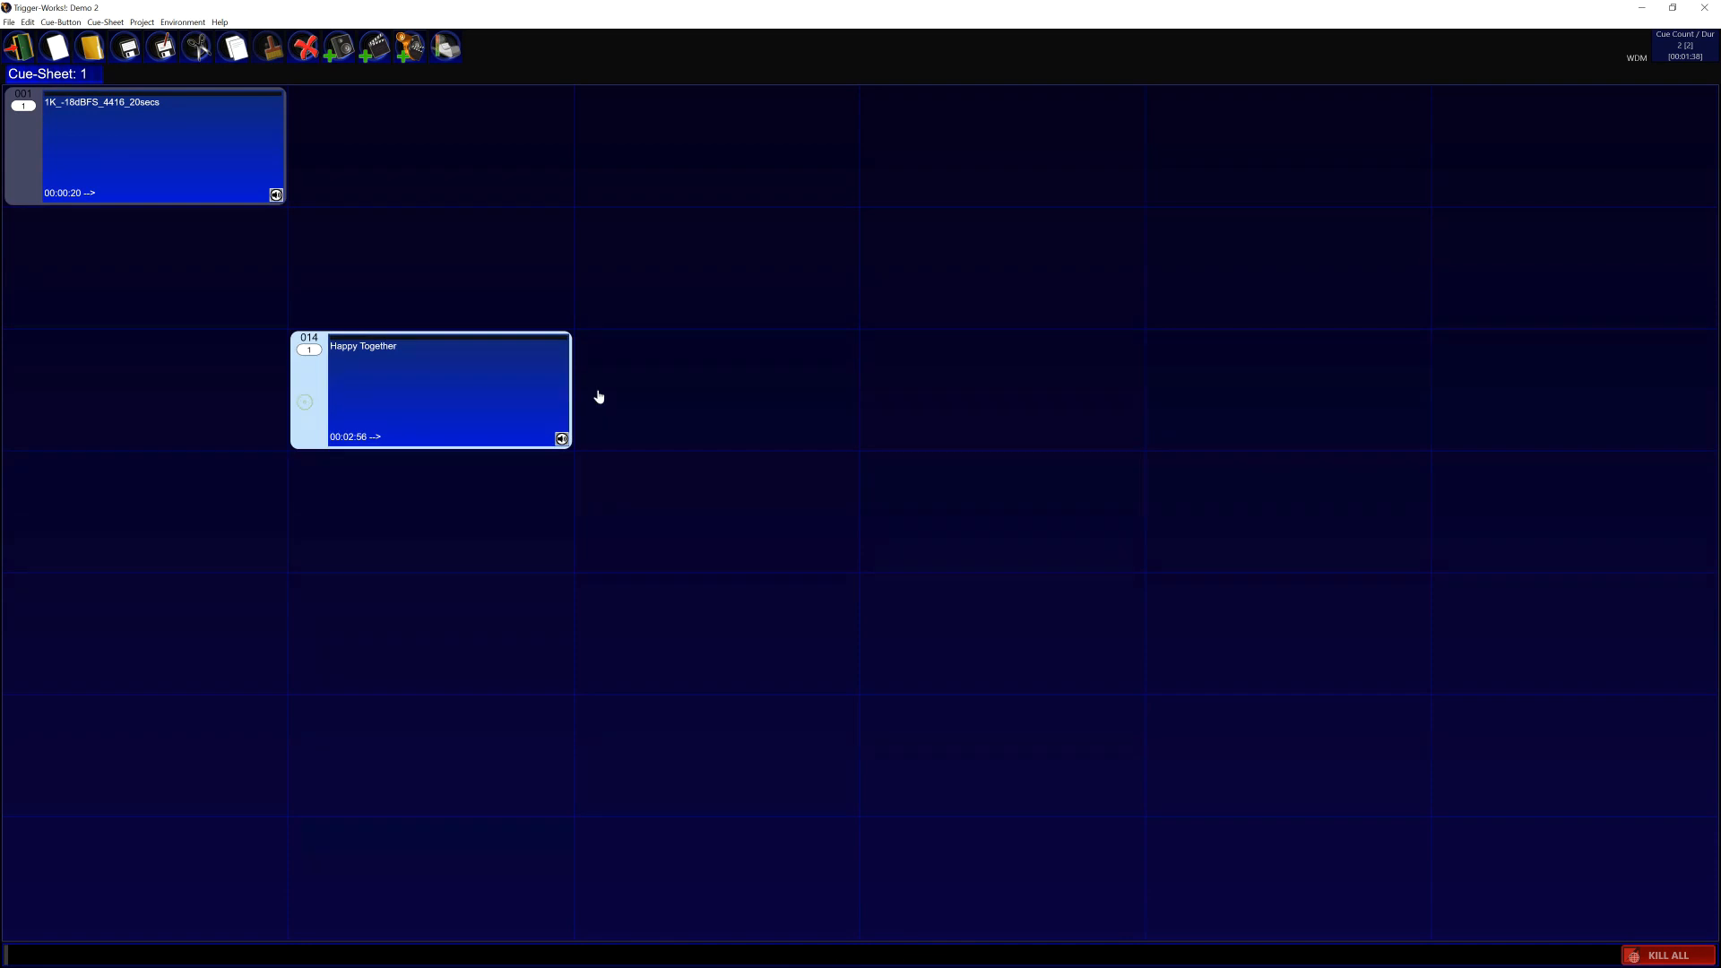
left_click_drag(599, 396, 608, 396)
left_click(708, 400)
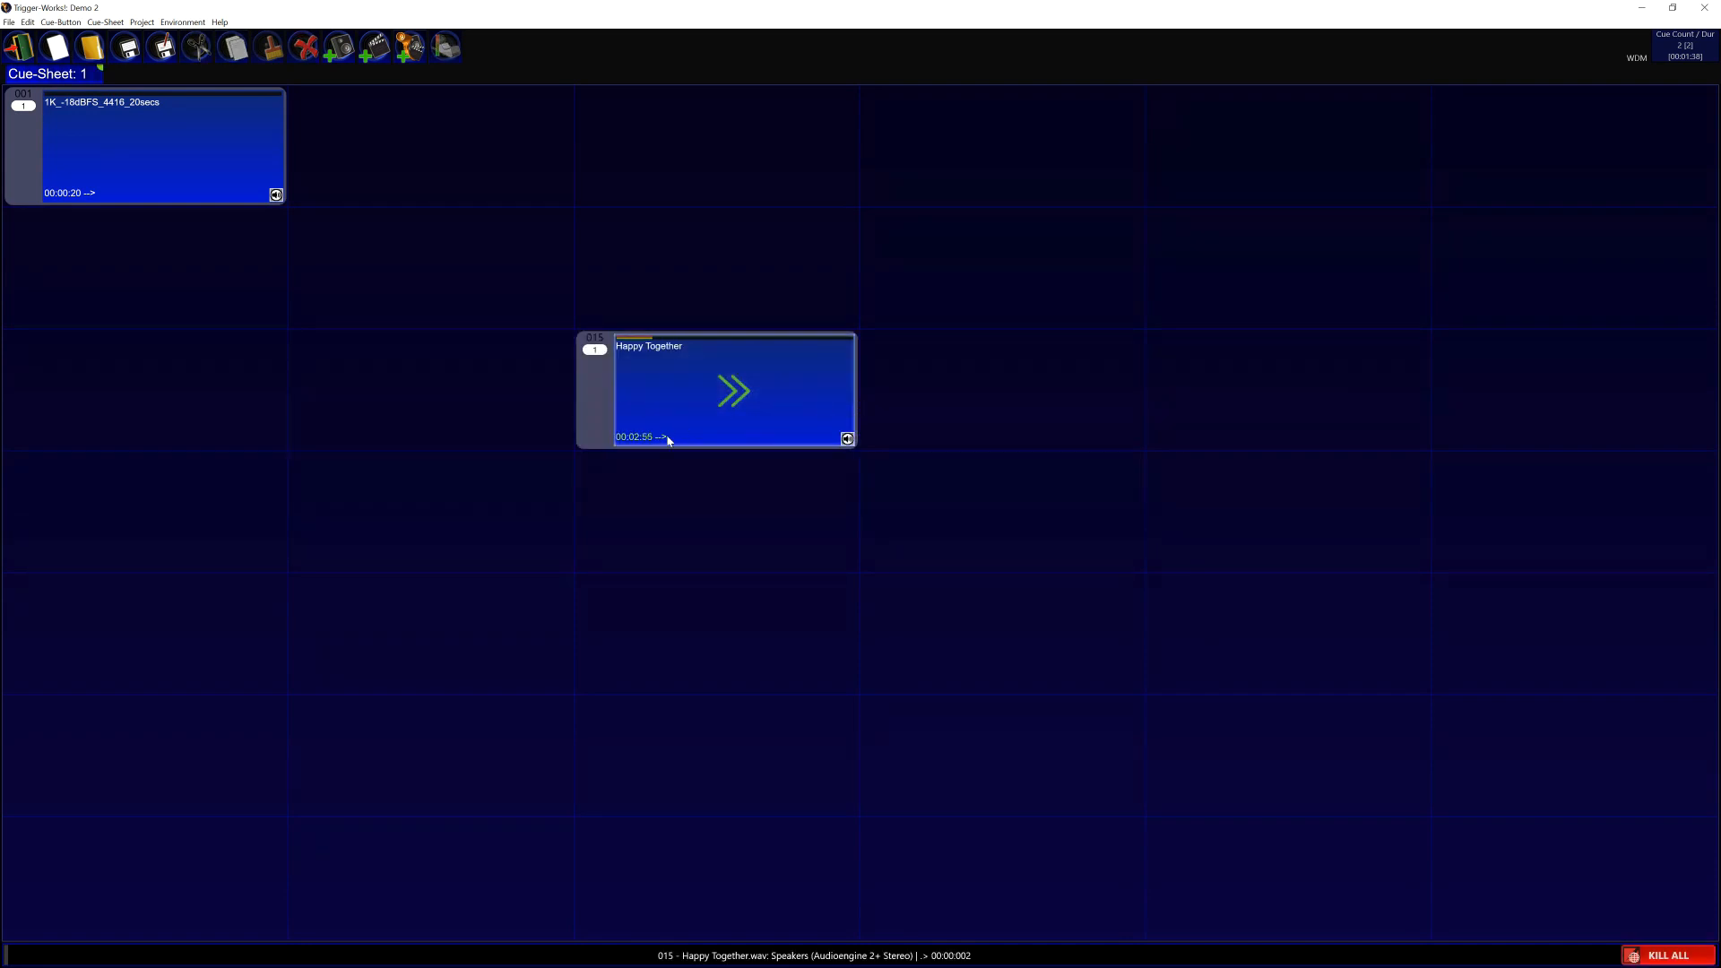
Step: Move the playing Happy Together cue back to button position 2 beside the tone cue and stop it
left_click_drag(606, 404, 484, 298)
left_click_drag(307, 289, 332, 138)
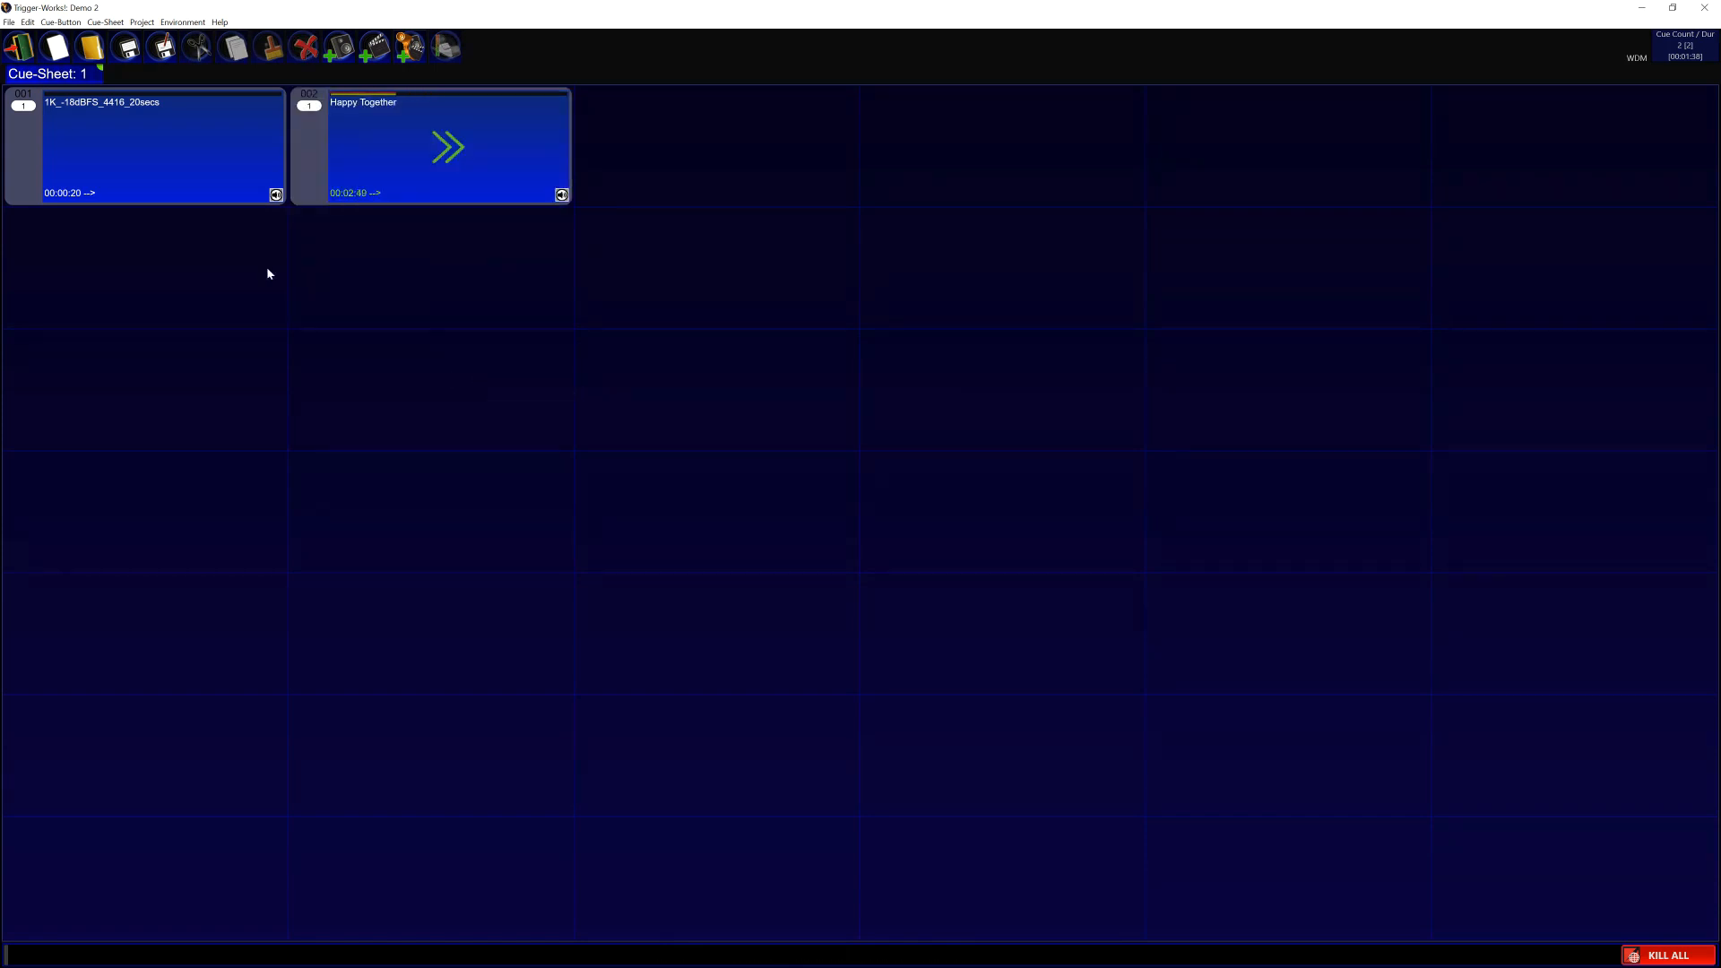
left_click(477, 159)
left_click(477, 163)
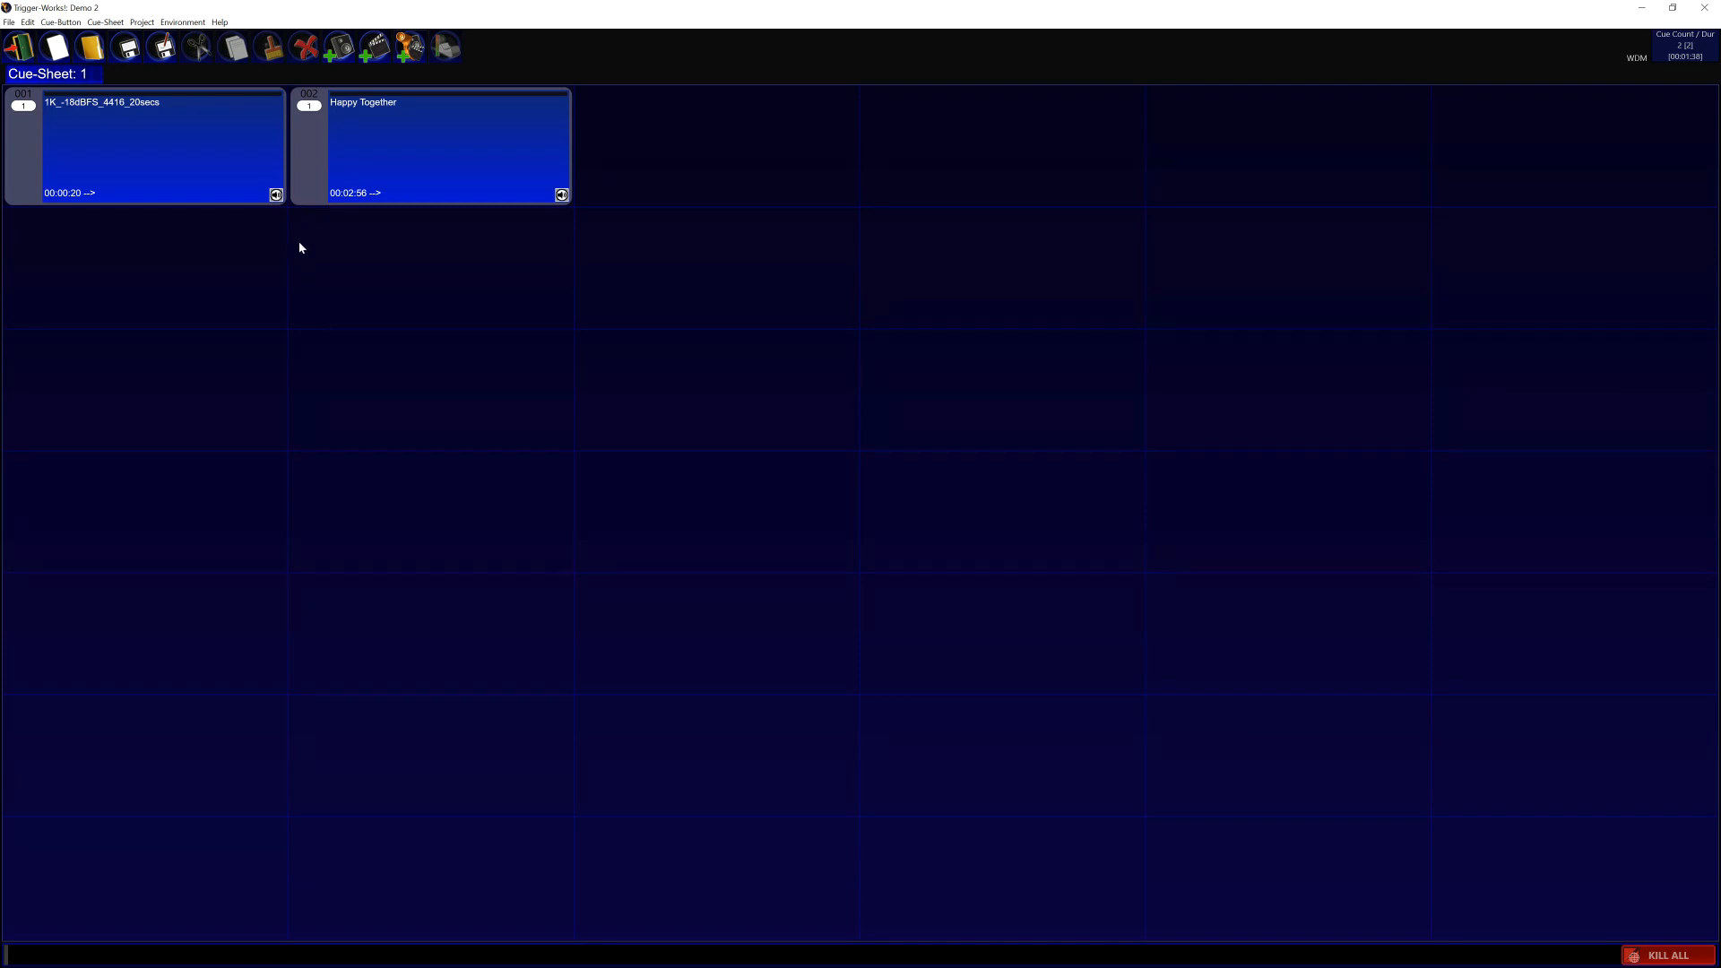
Step: Open the button properties of the Happy Together cue, and enlarge and place the properties window below the cue buttons
left_click(314, 166)
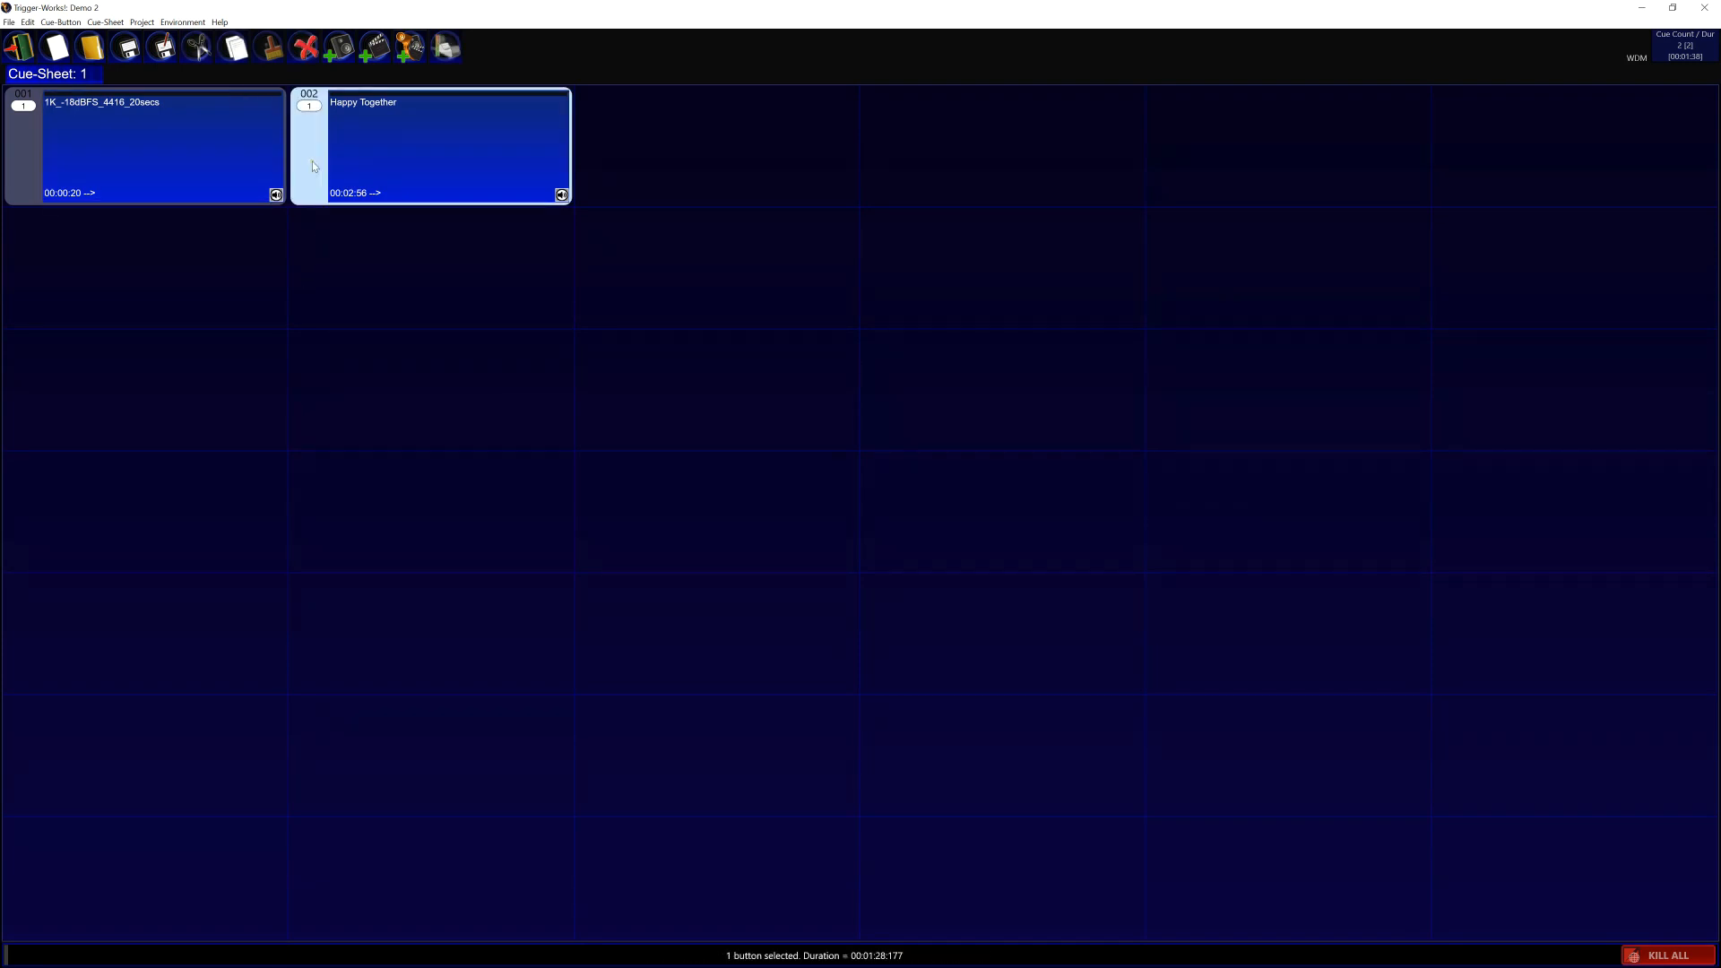
left_click(446, 47)
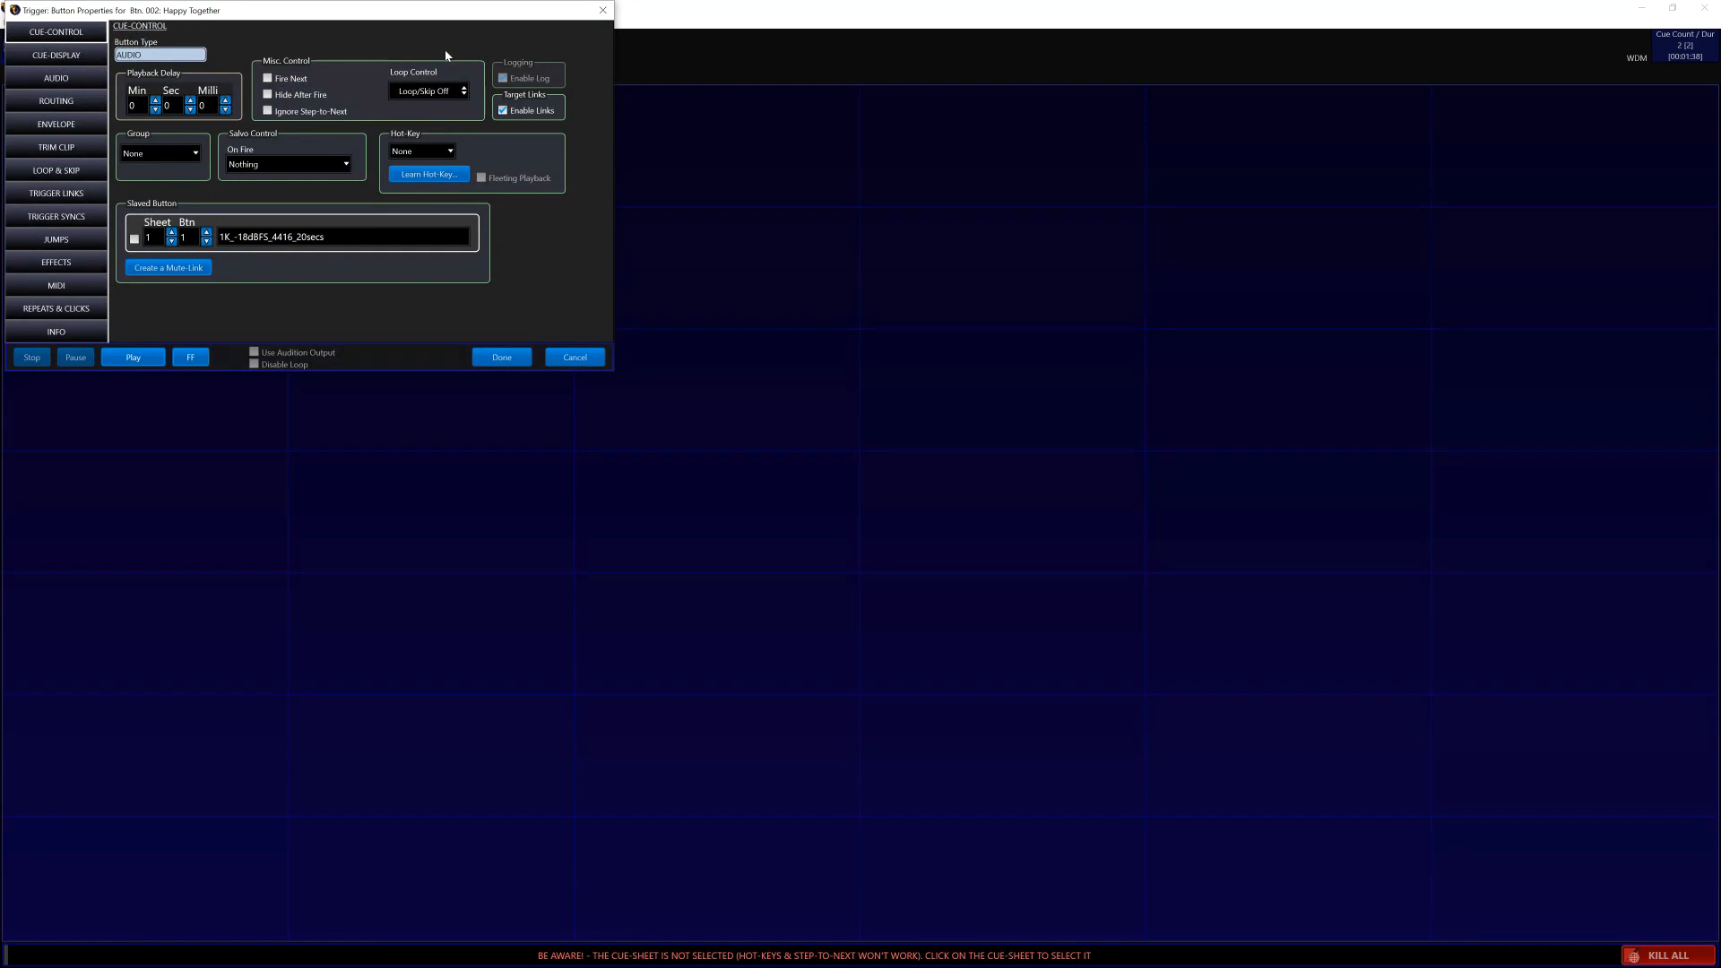
left_click_drag(324, 111, 313, 231)
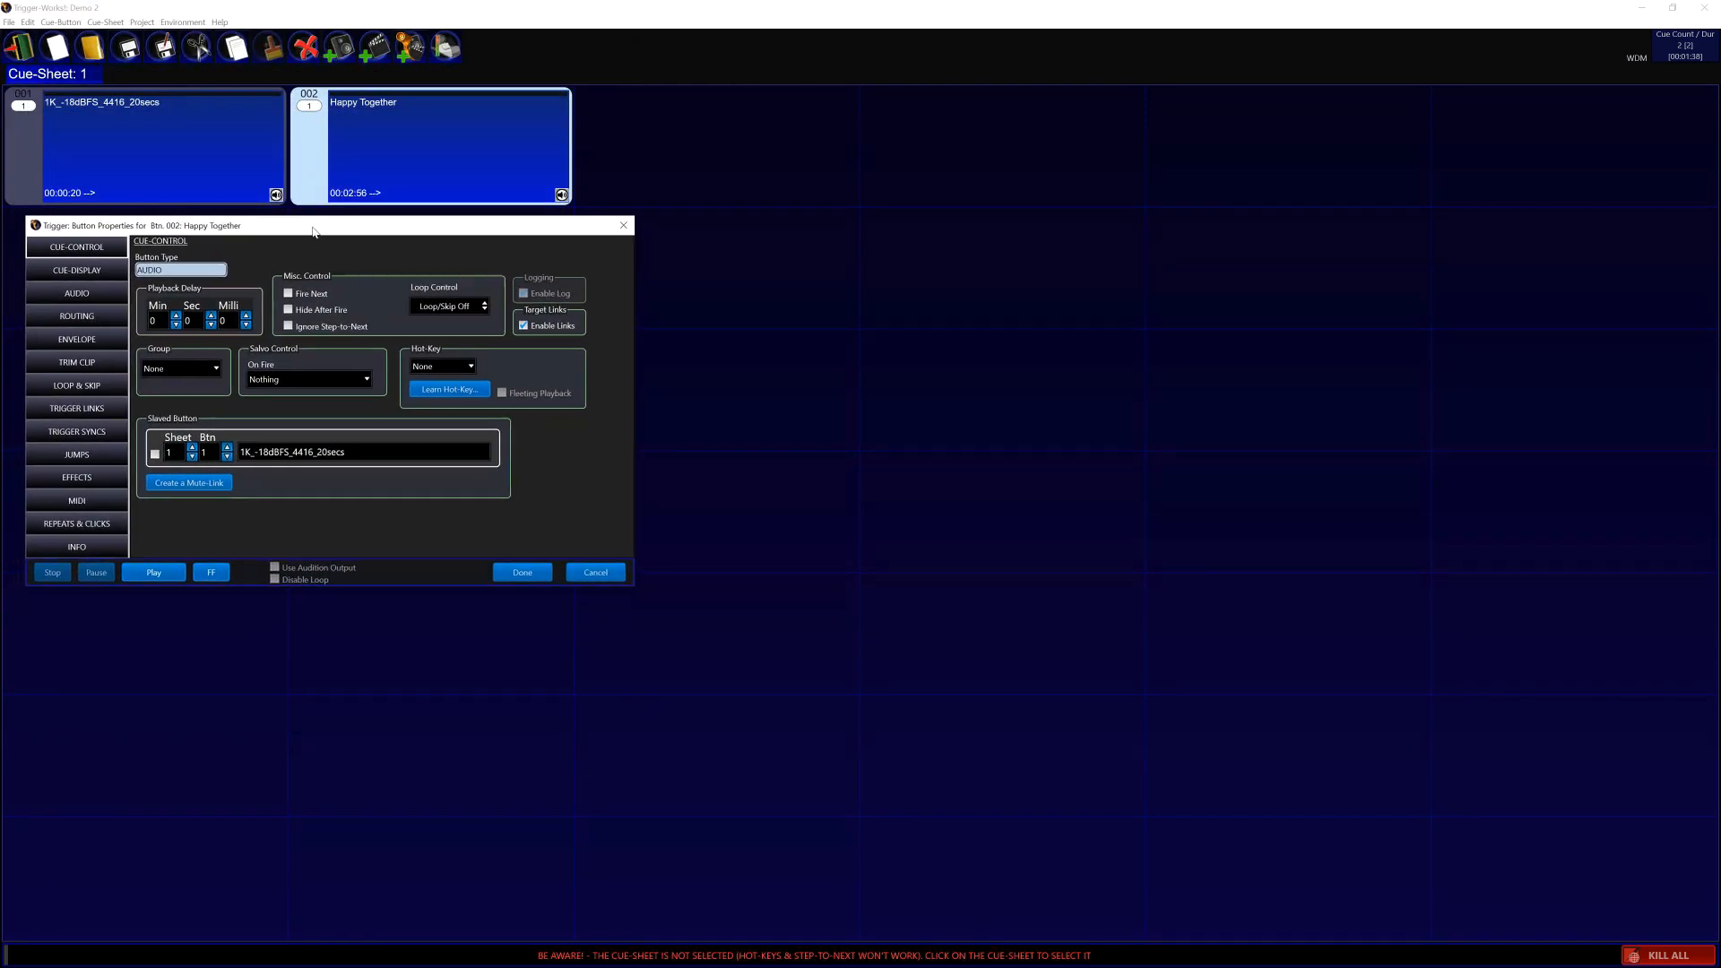
left_click_drag(637, 547, 1646, 568)
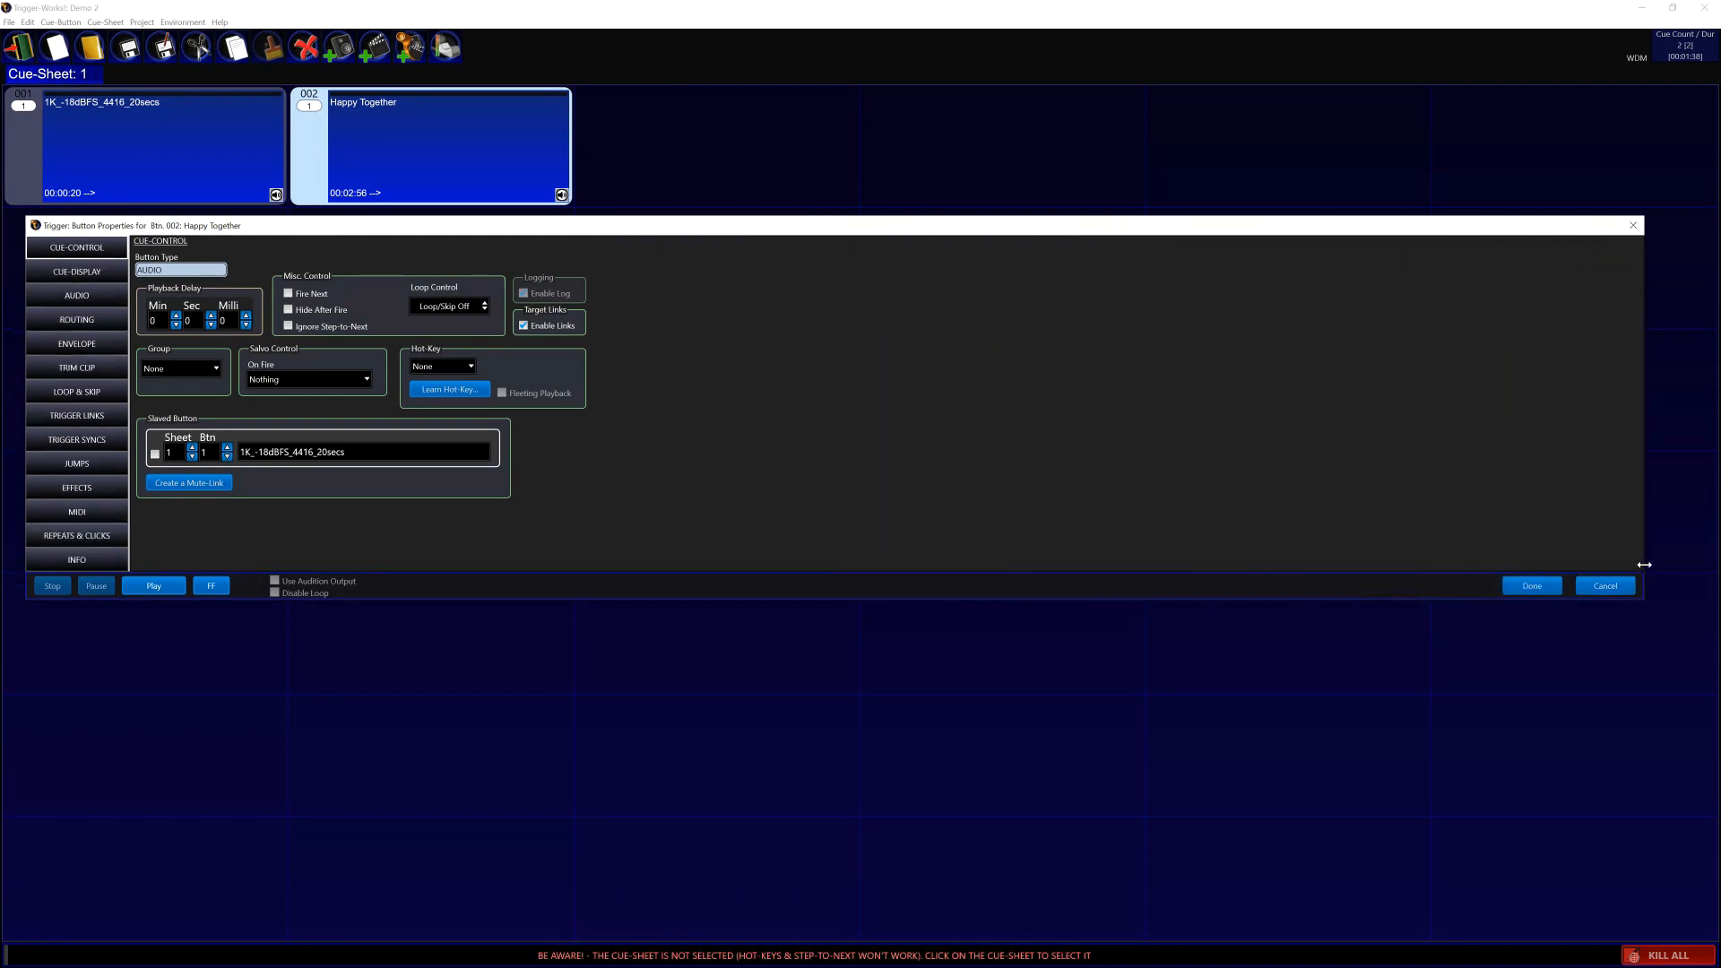
double_click(816, 597)
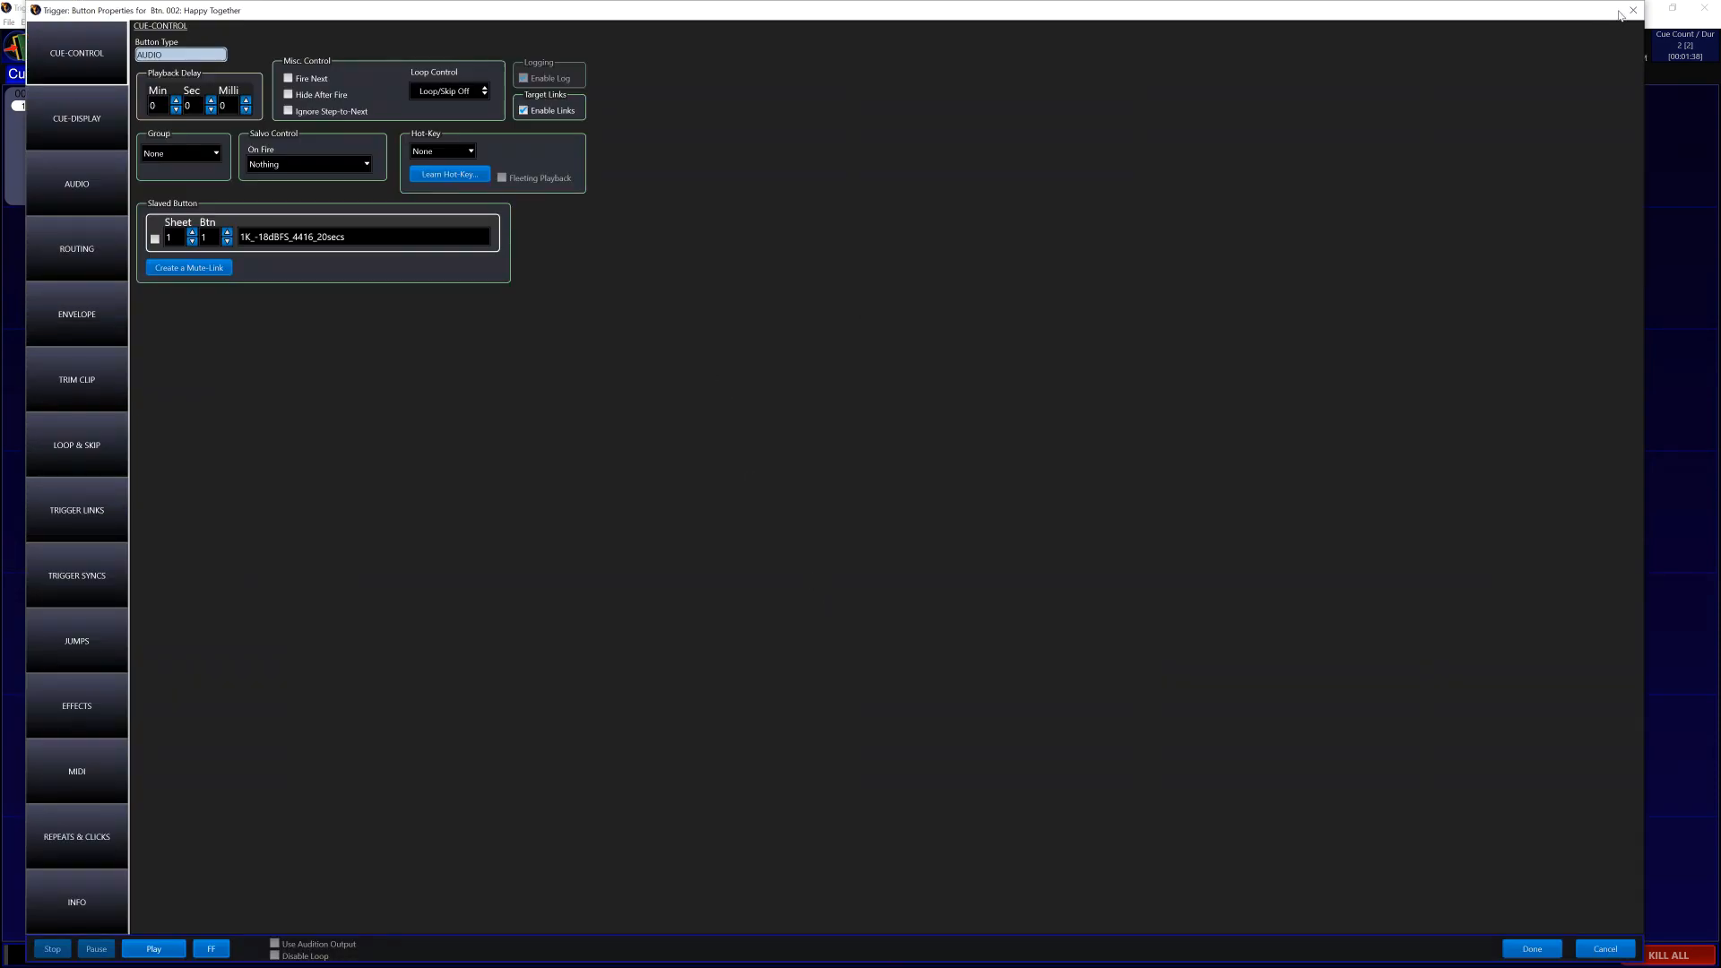
left_click_drag(1002, 12, 930, 234)
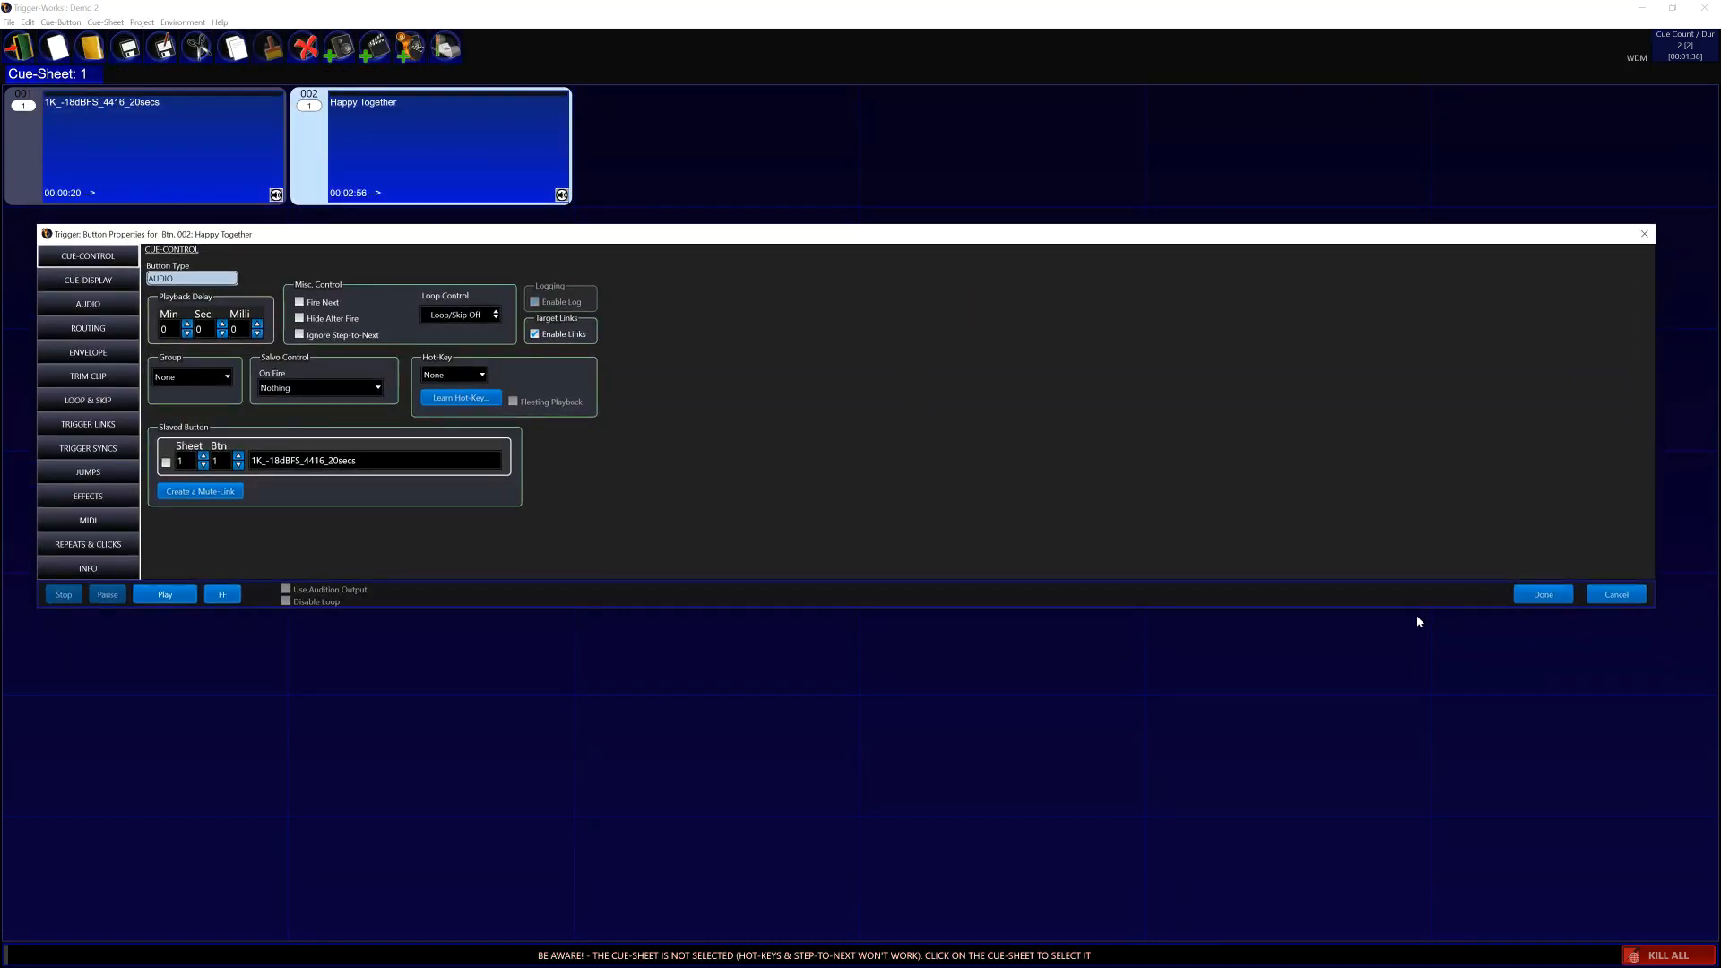
left_click_drag(1414, 608, 1405, 709)
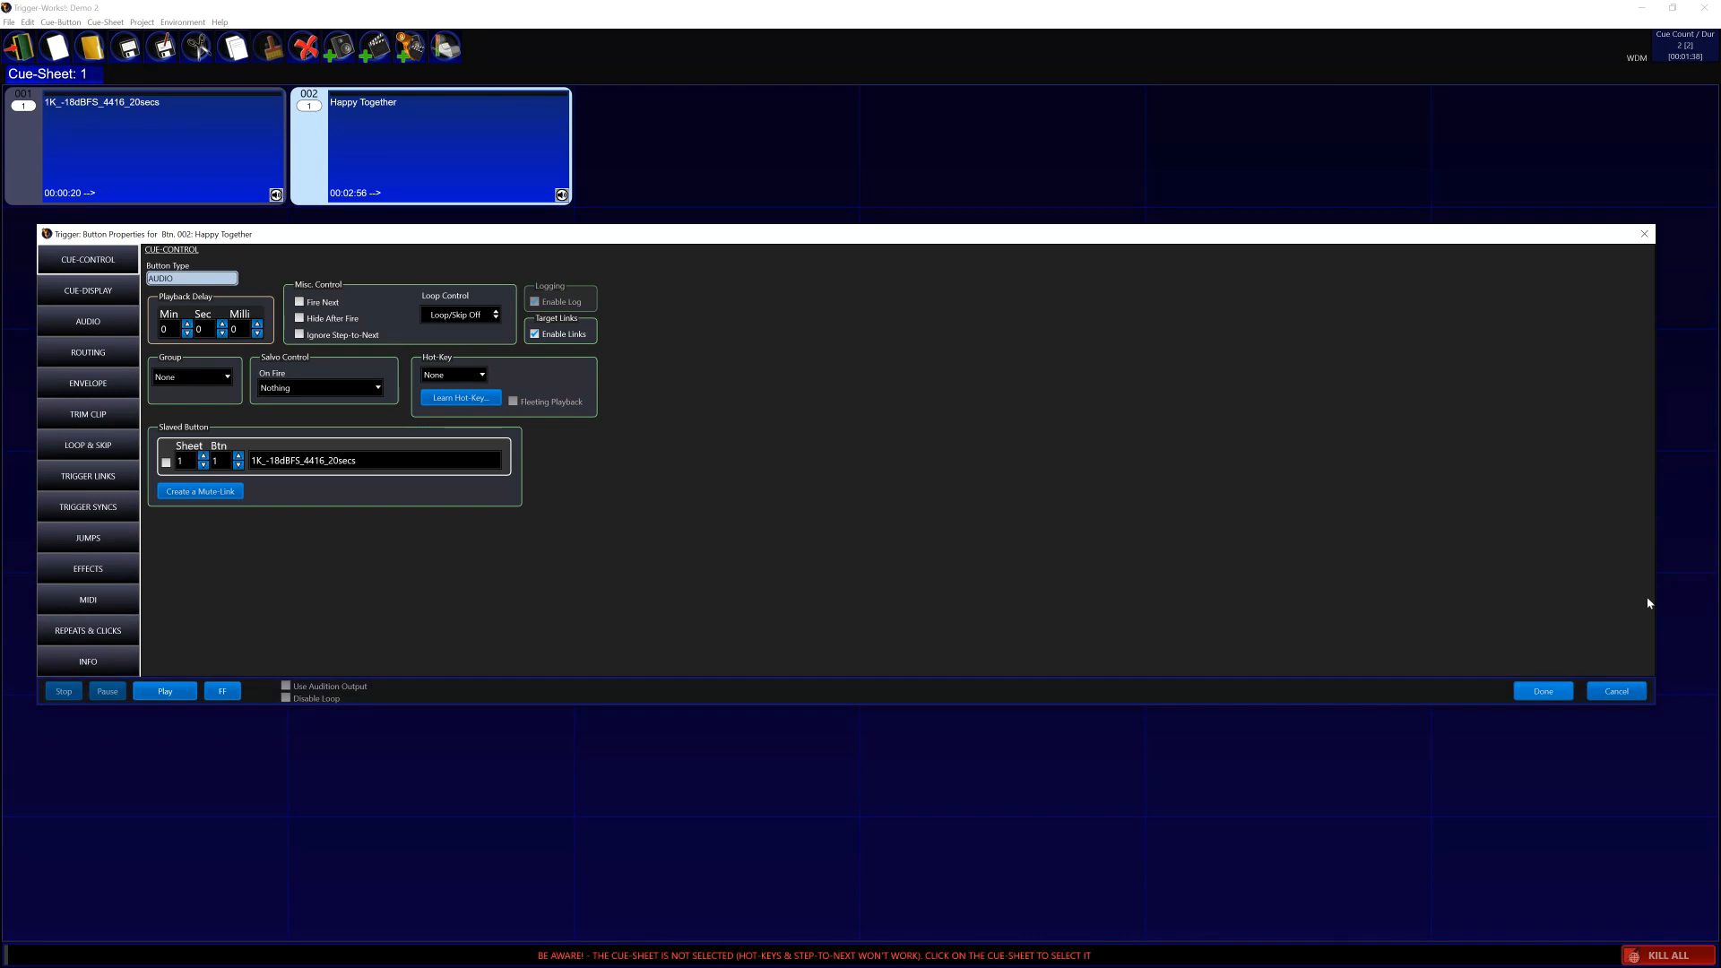
left_click_drag(1656, 595, 1582, 596)
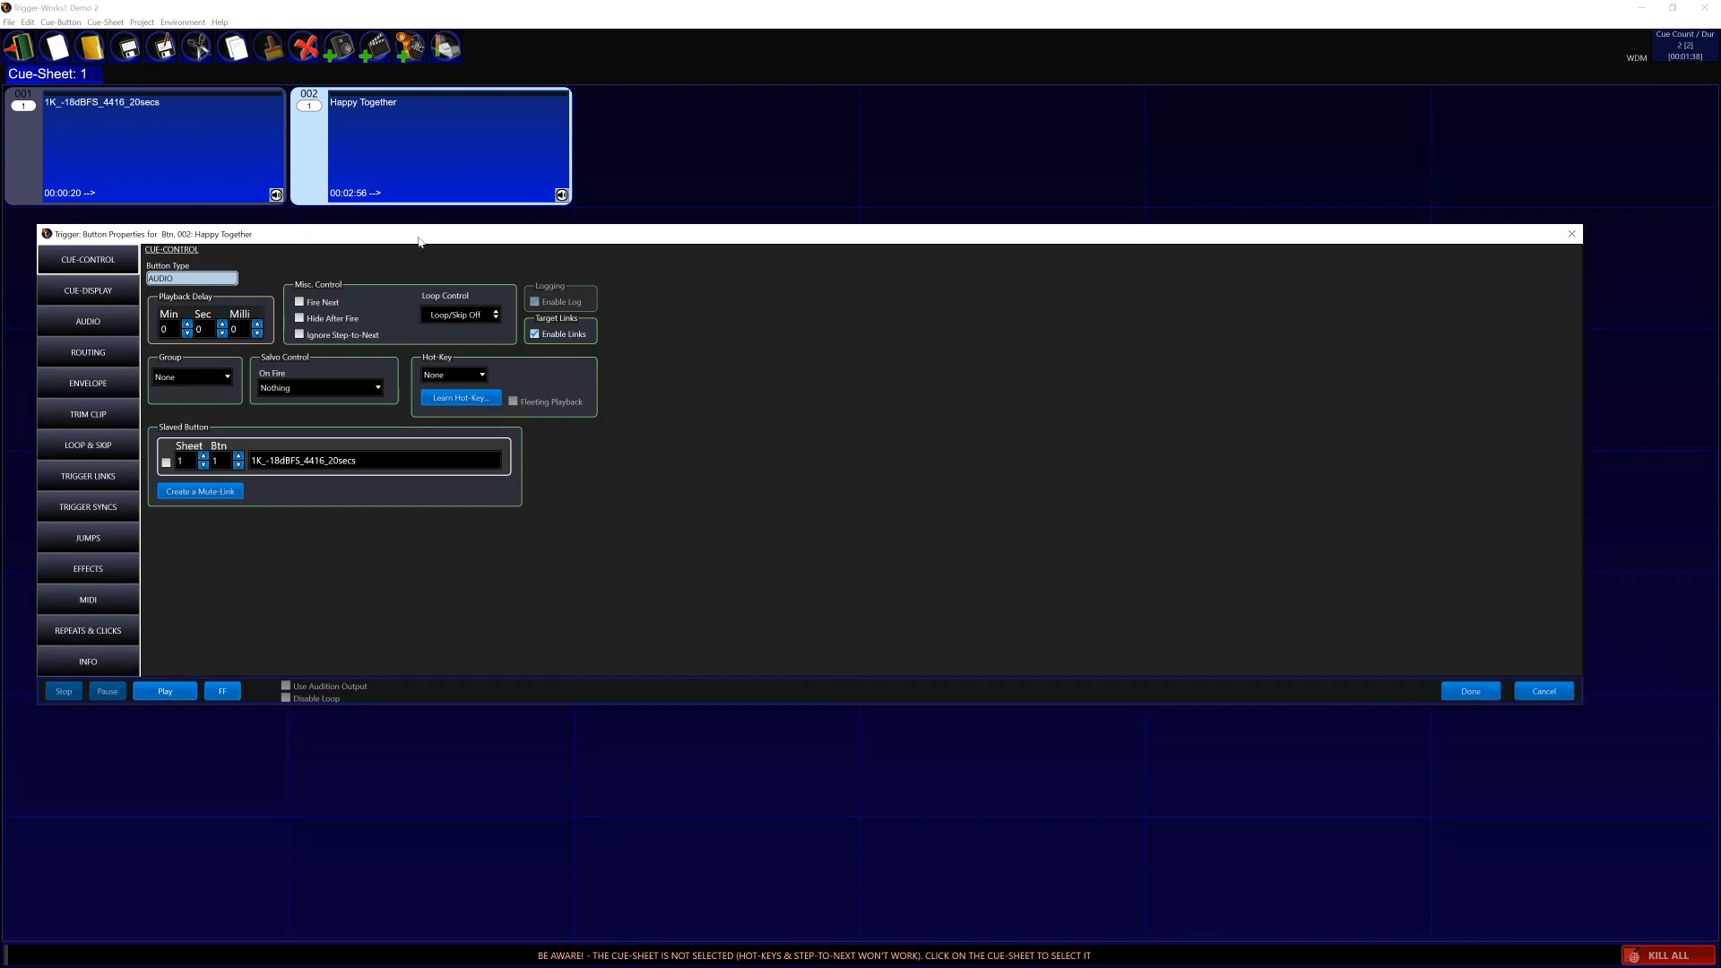
left_click_drag(419, 240, 482, 257)
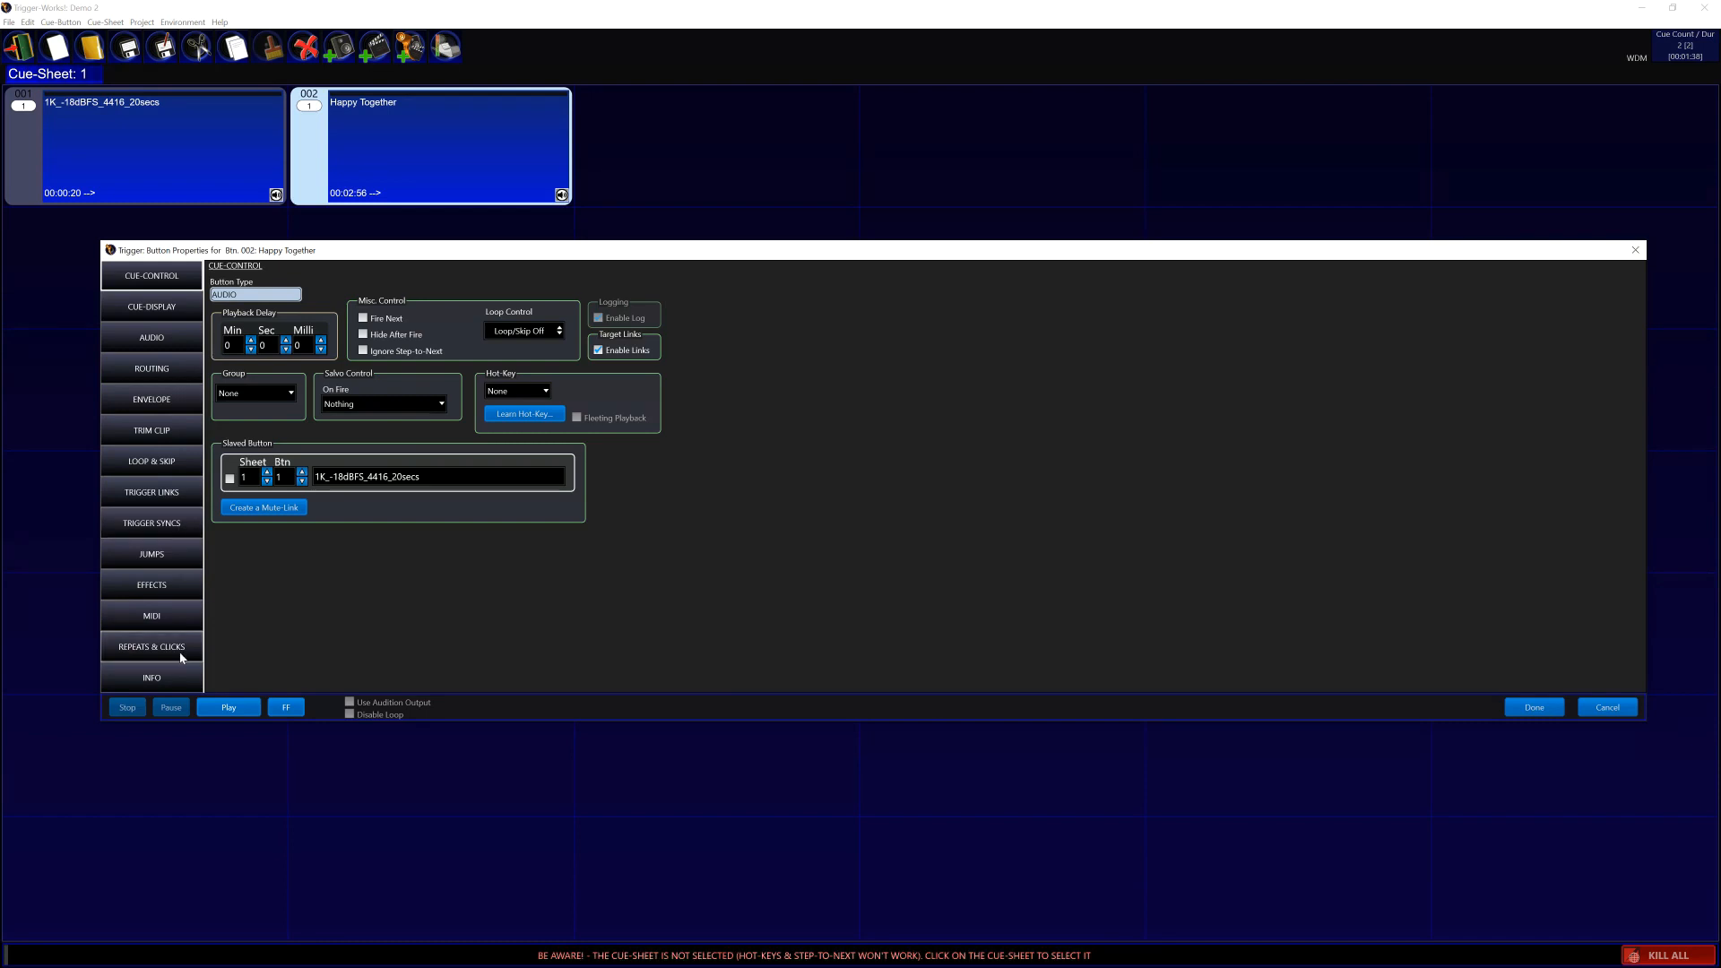
Step: Trim the Happy Together clip's start at about 33.8 s, play it, and reset the trim-in on the fly at about 38.6 s
left_click(161, 432)
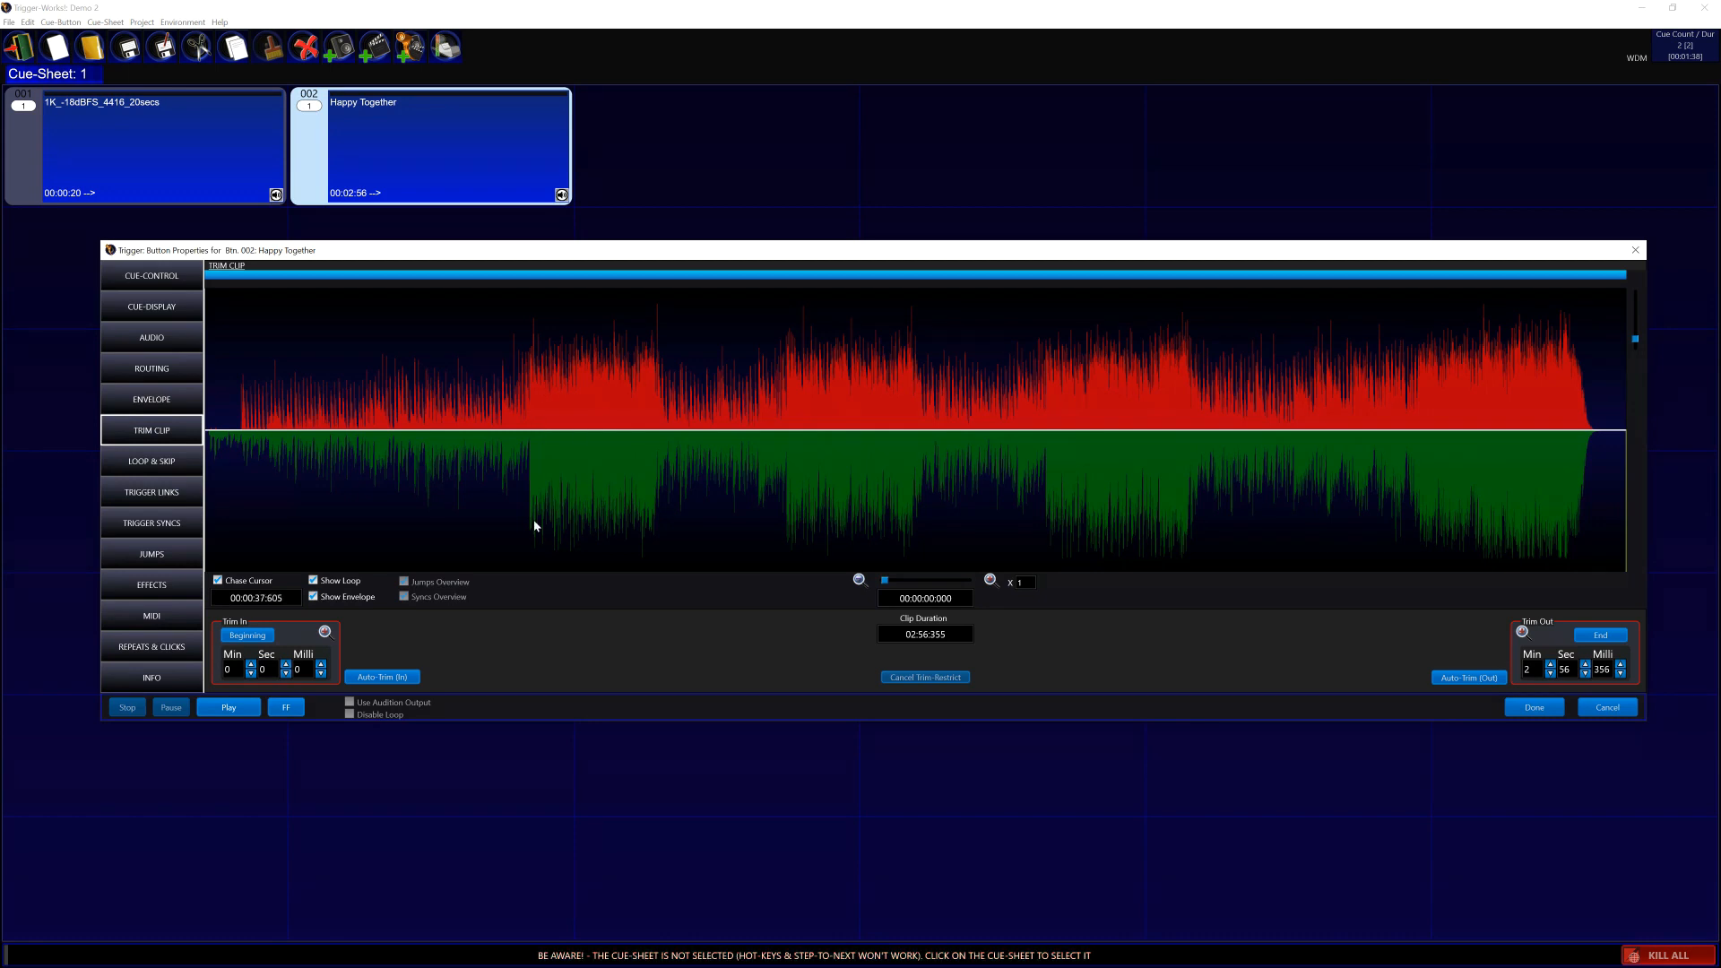
left_click(478, 470)
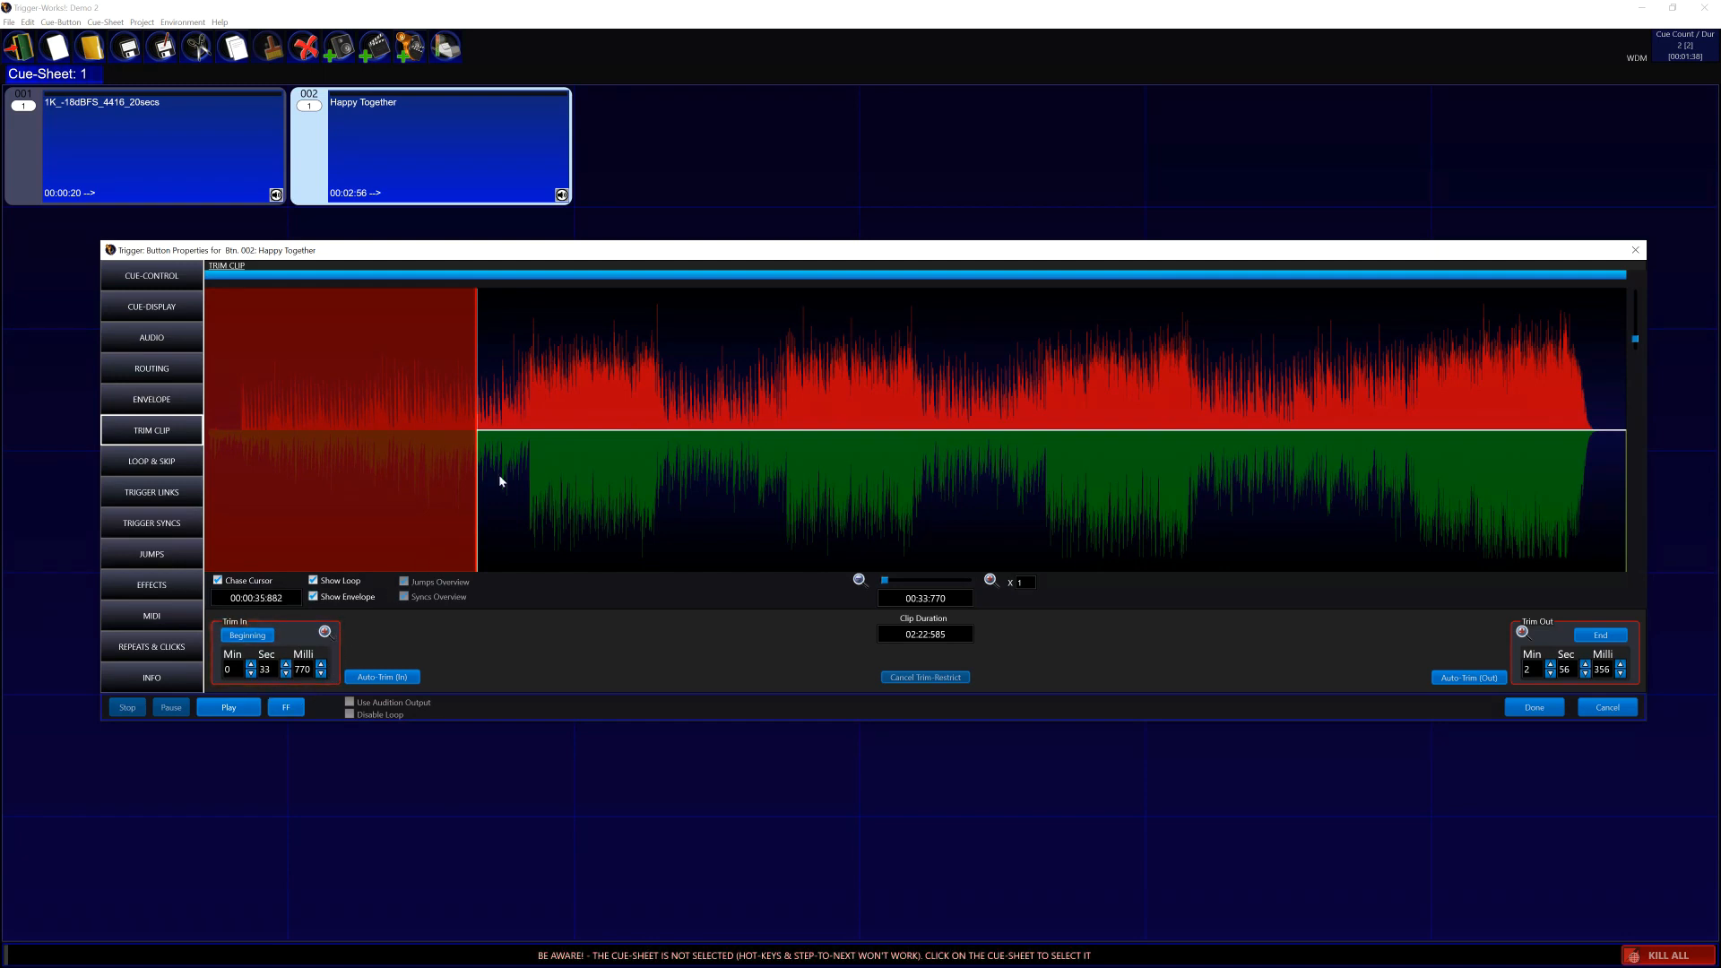
left_click(227, 709)
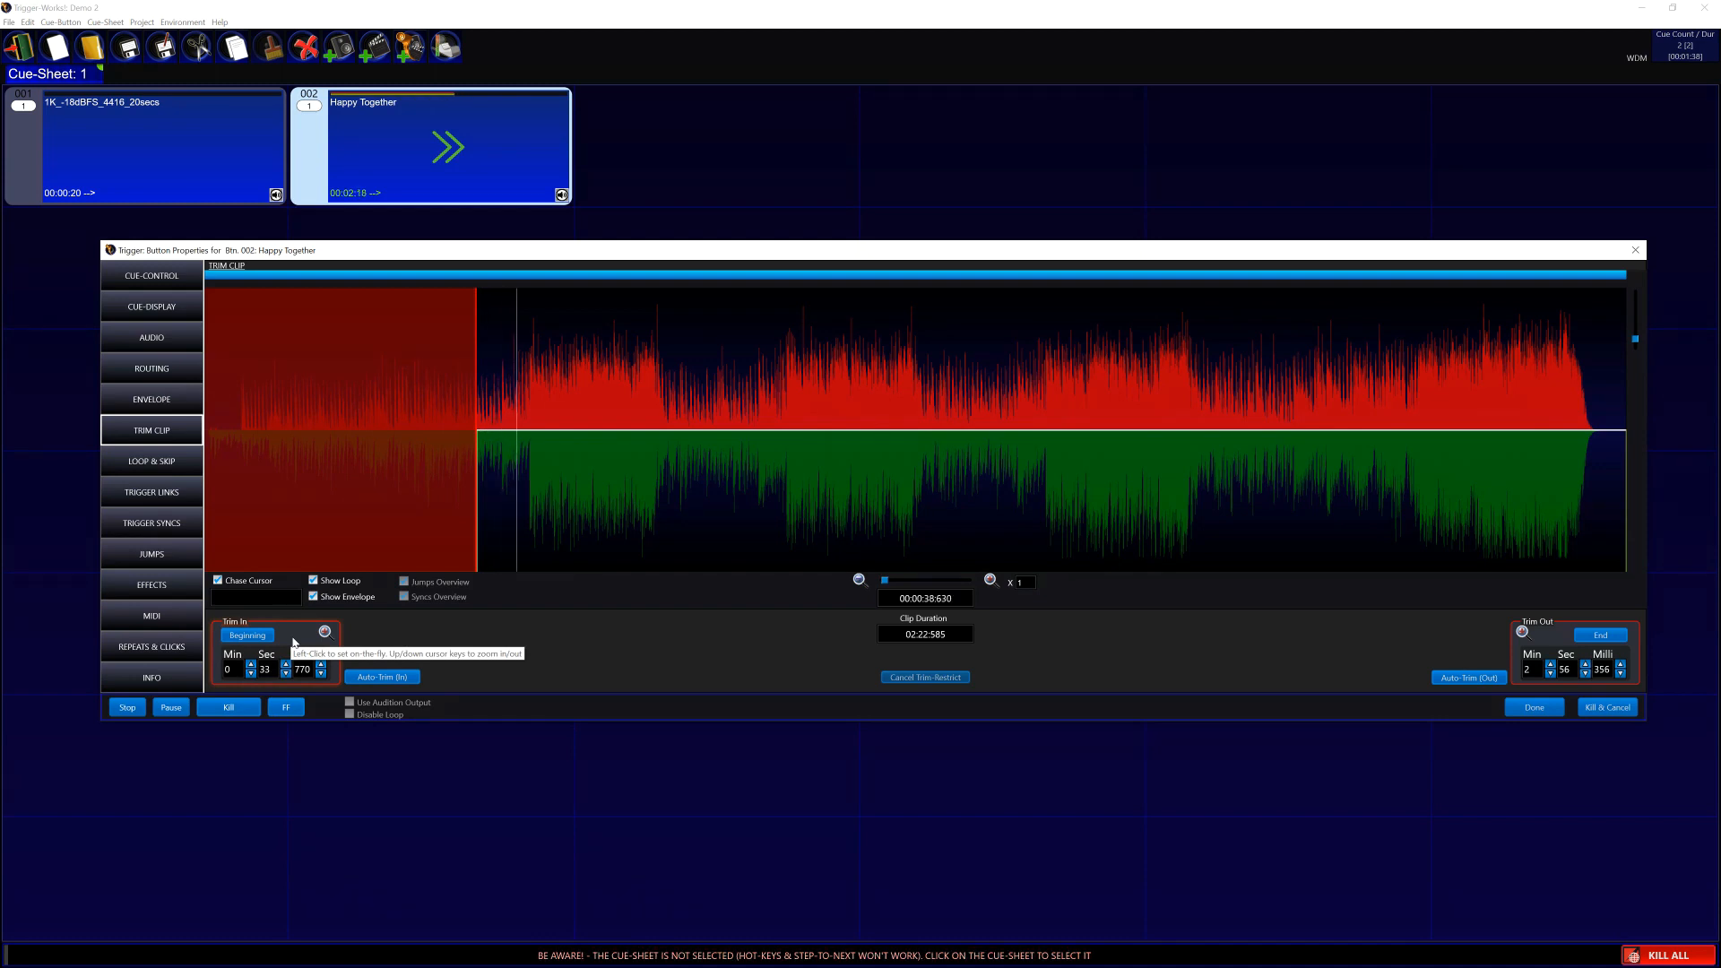
left_click(295, 642)
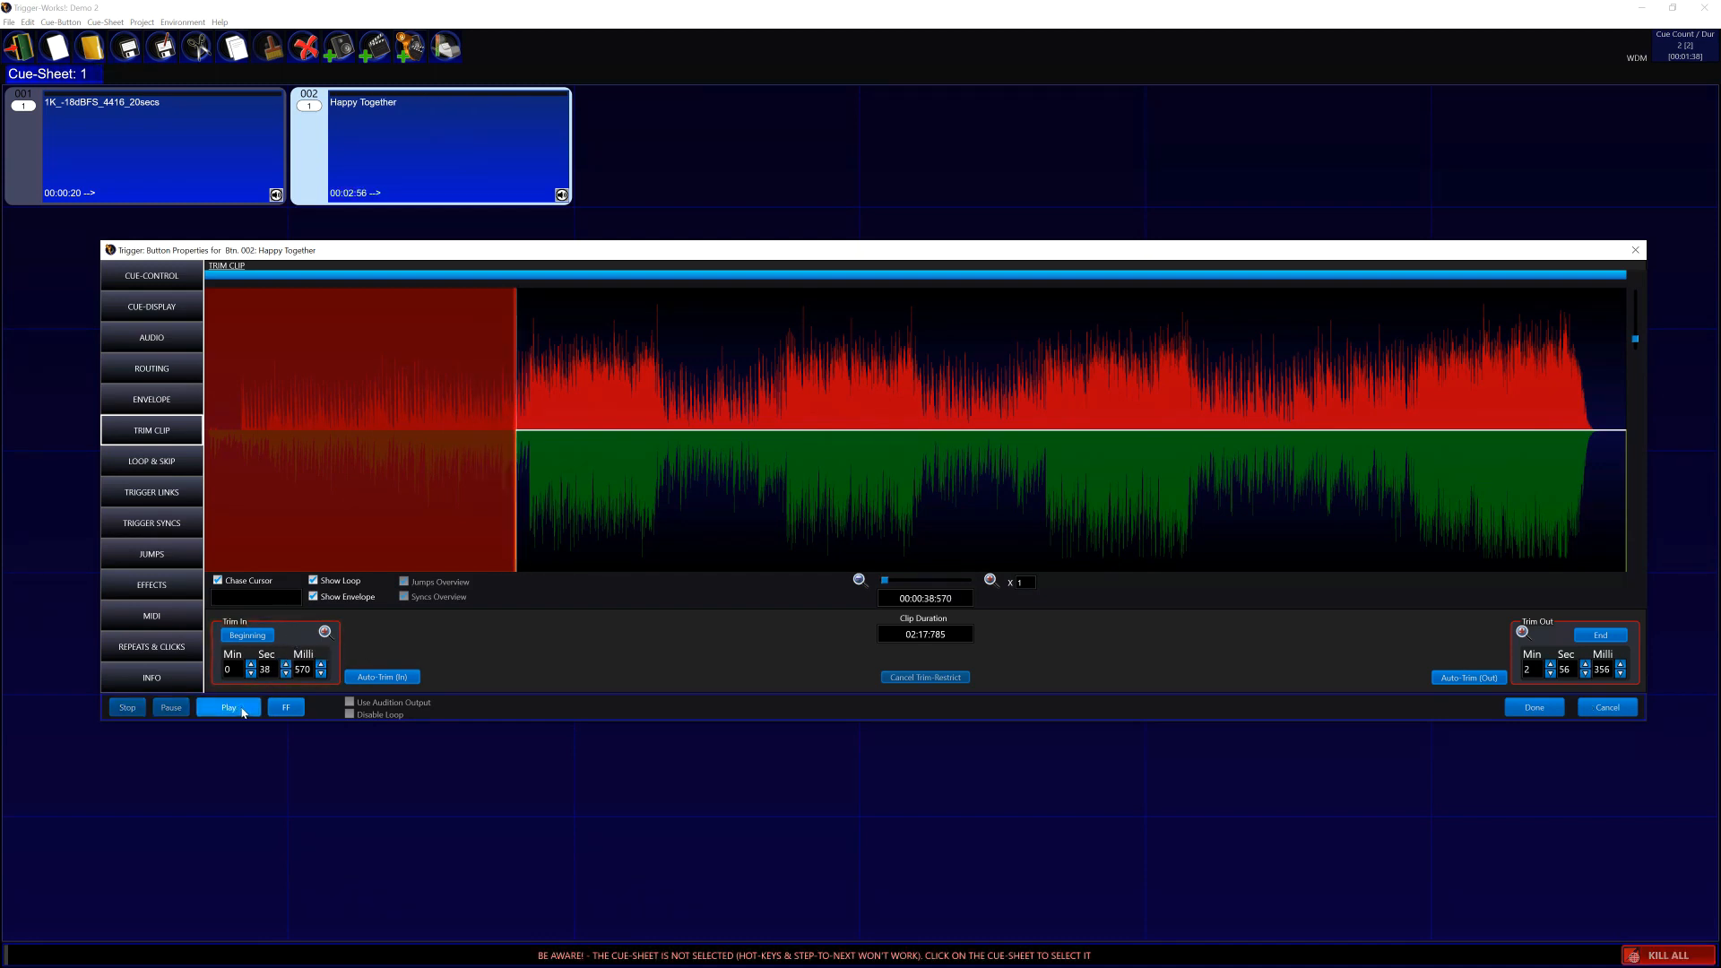
Step: Fine-tune the trim-in point to 39 s 90 ms and play the clip from there
left_click(321, 666)
left_click(321, 666)
left_click(321, 665)
left_click(321, 666)
left_click(321, 665)
left_click(321, 666)
left_click(321, 665)
left_click(321, 665)
left_click(321, 667)
left_click(321, 666)
left_click(321, 666)
left_click(321, 666)
left_click(321, 666)
left_click(321, 666)
left_click(321, 666)
left_click(242, 710)
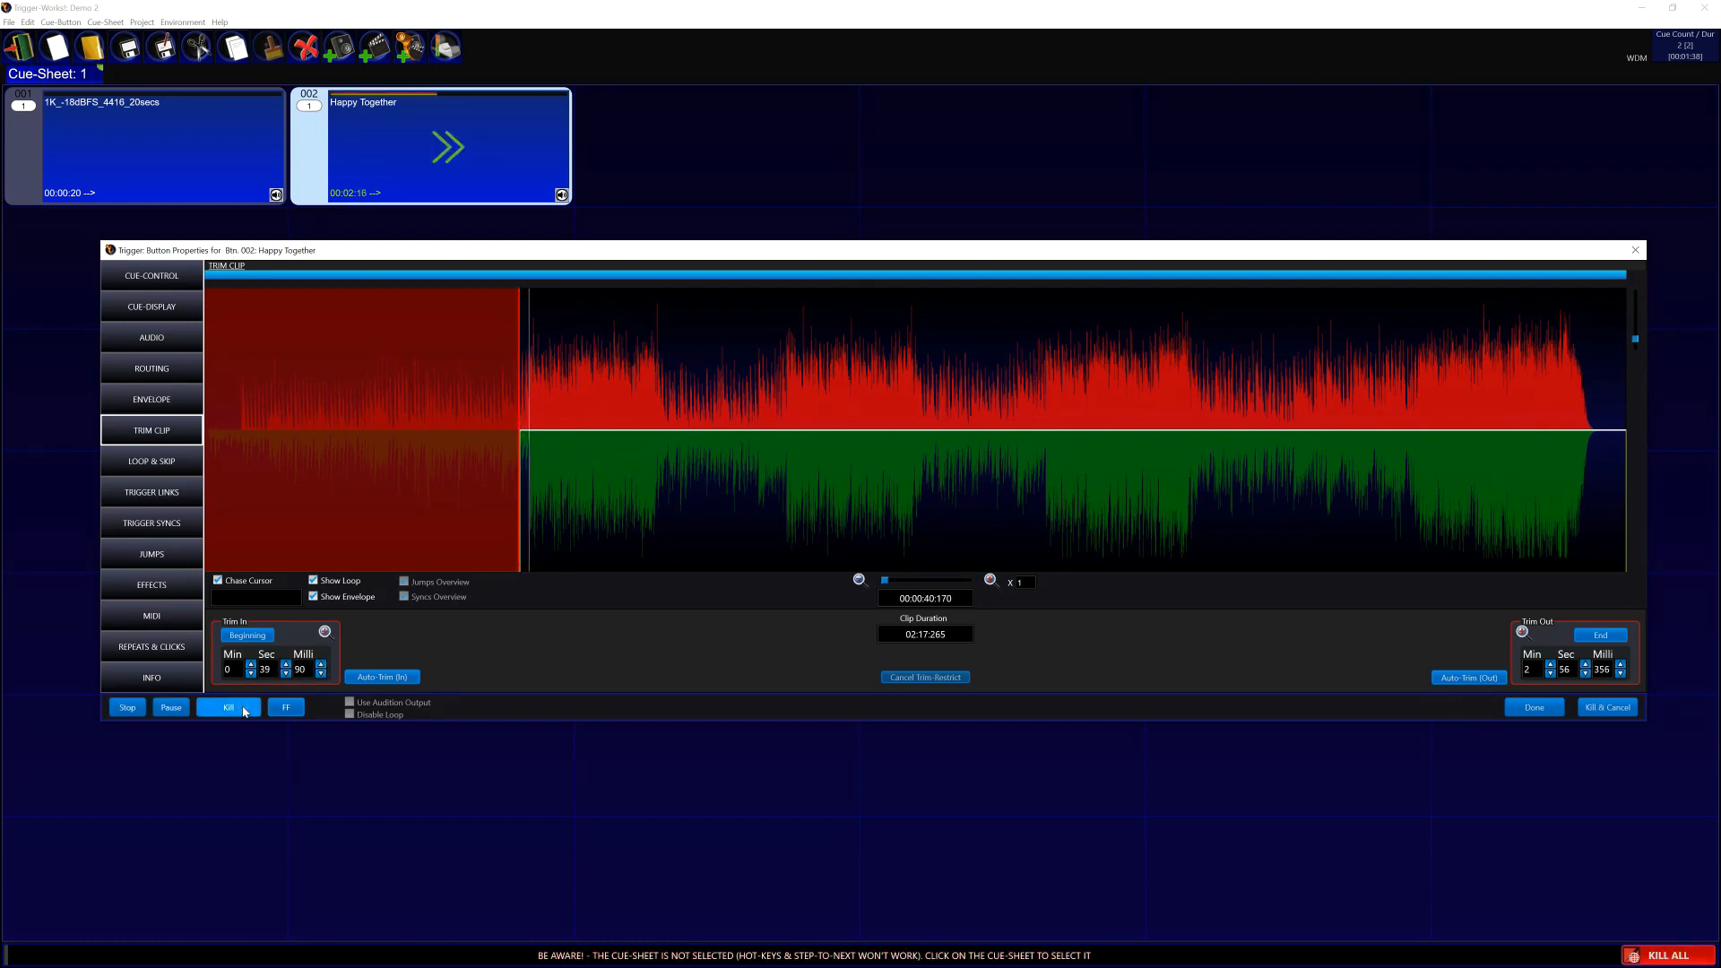
Step: Give the clip's envelope a 160 ms fade-in, and start and stop playback to check it
left_click(178, 401)
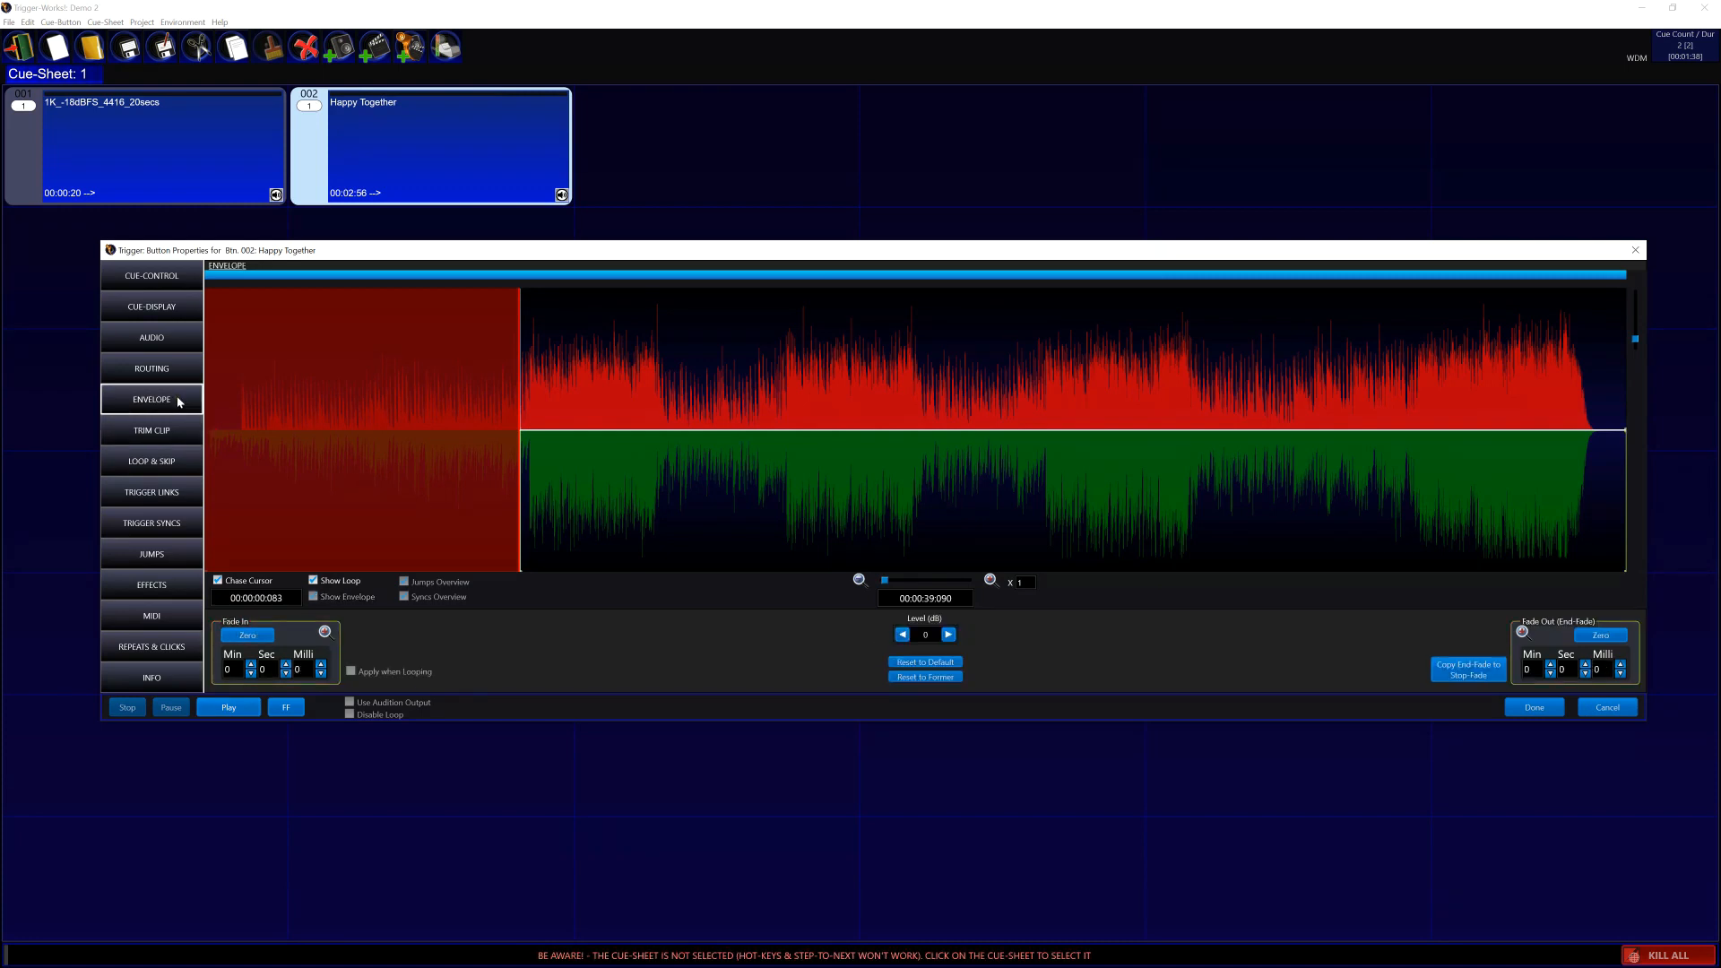
left_click(321, 665)
left_click(321, 666)
left_click(228, 708)
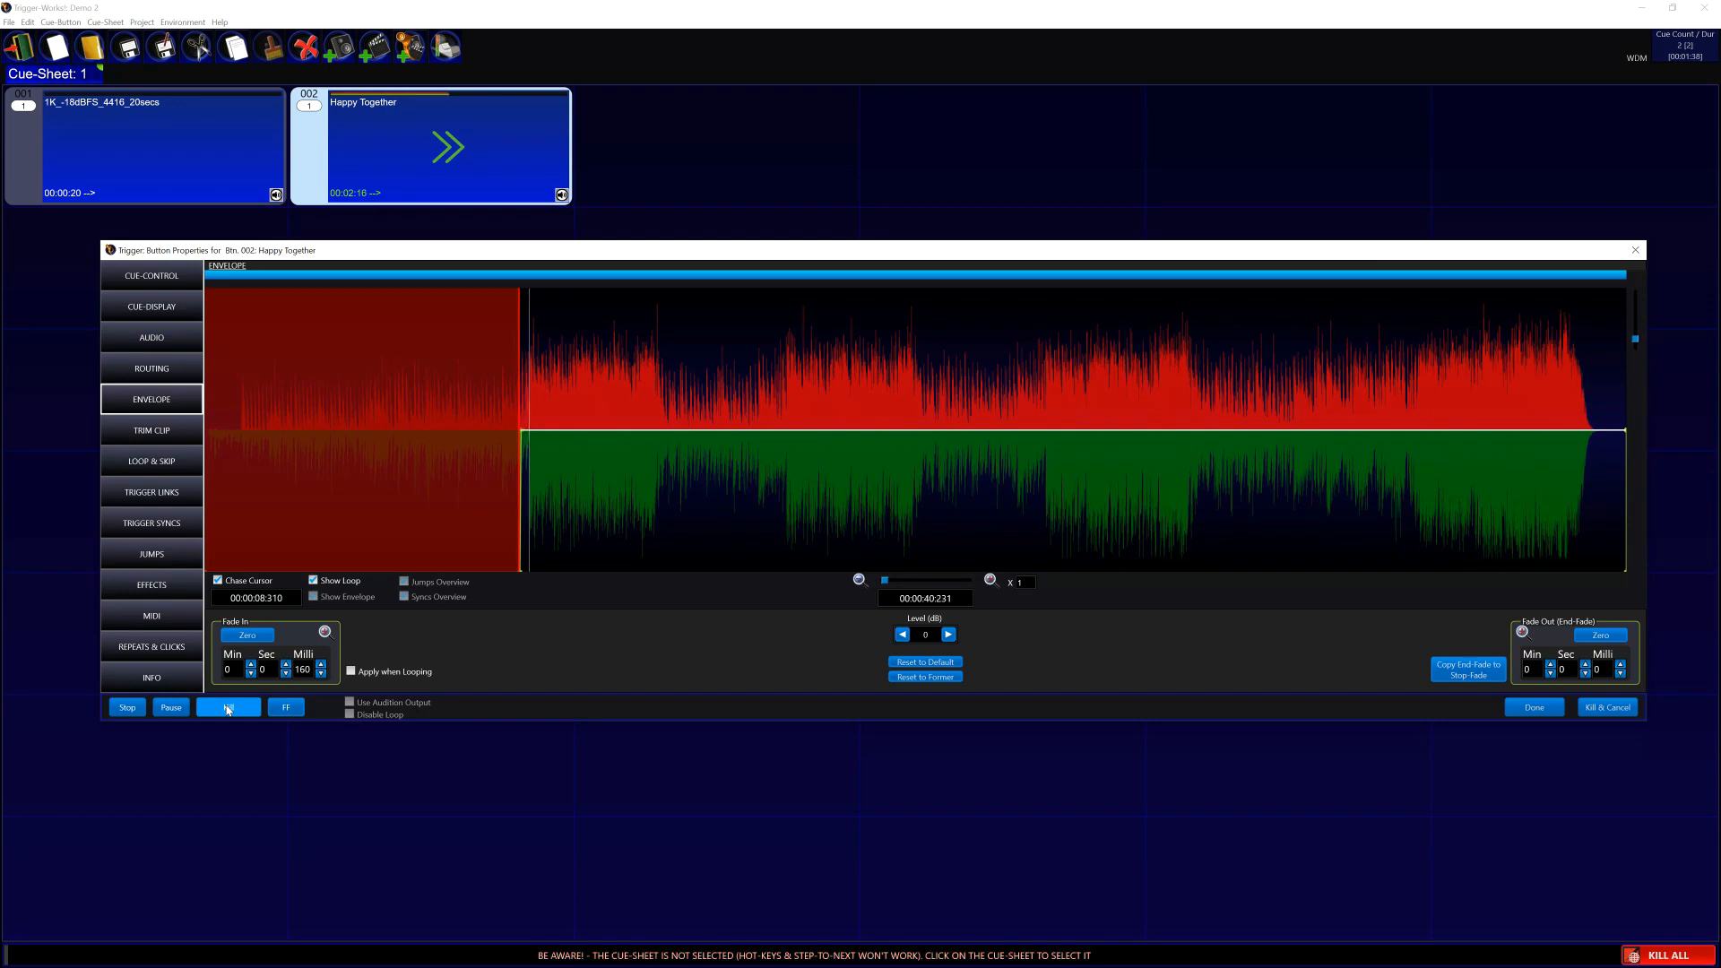
left_click(227, 709)
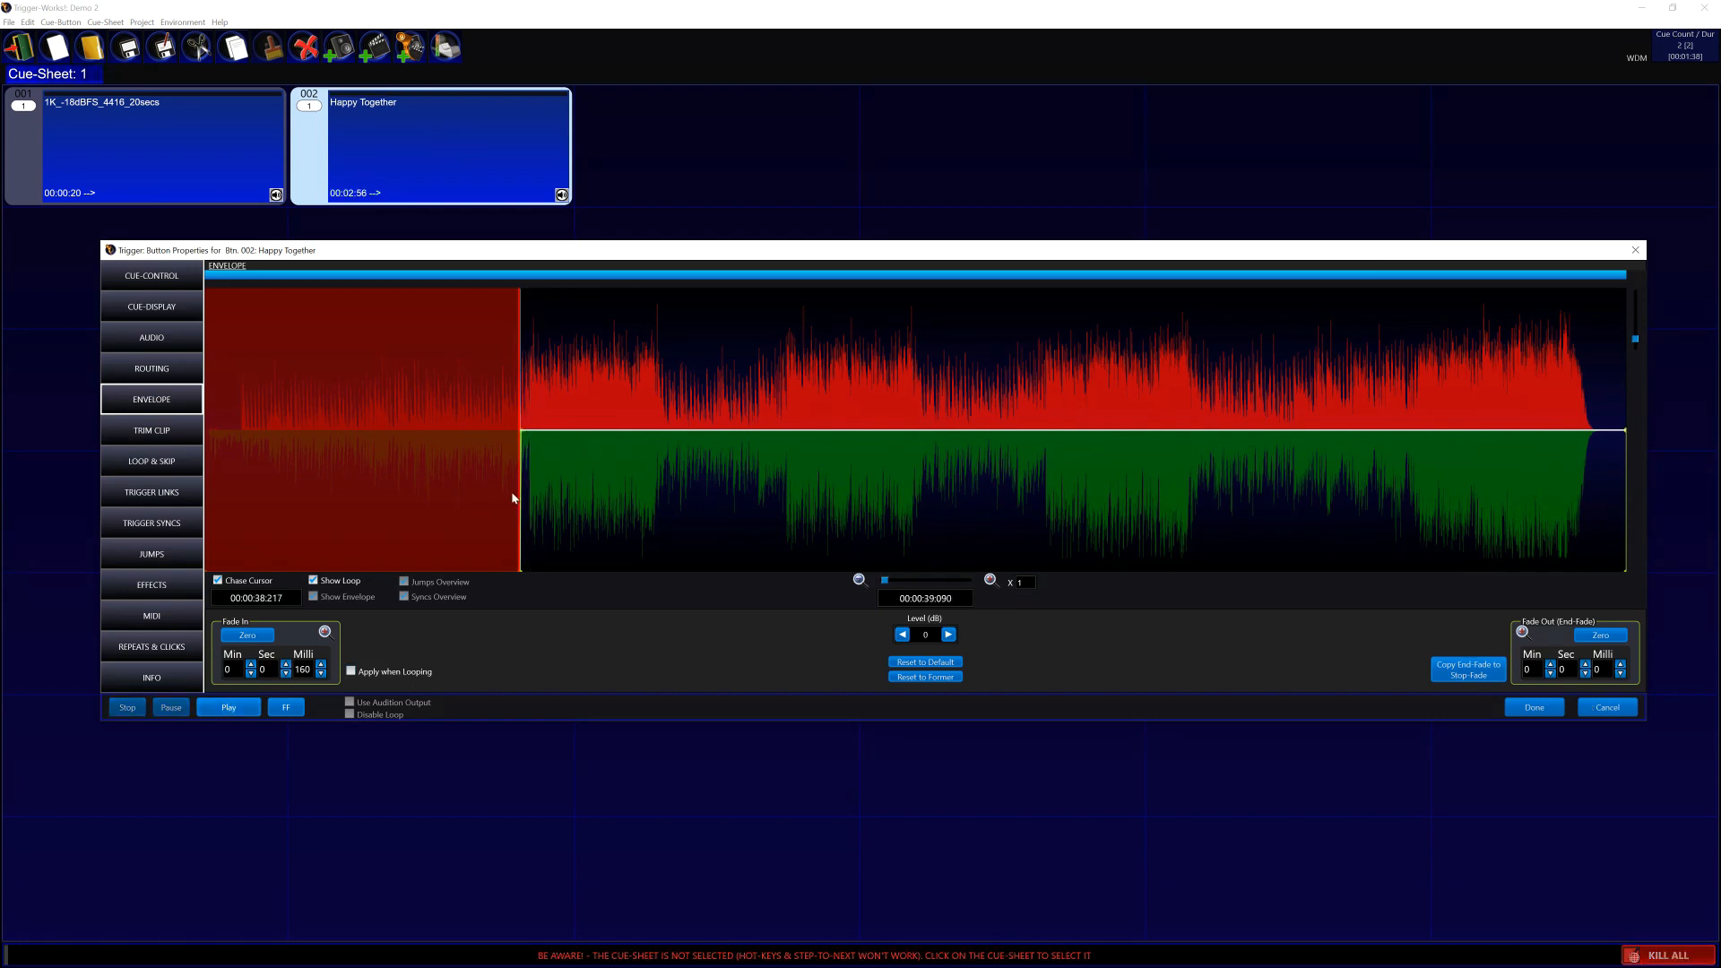
Step: Add a bend point partway along the fade-in line at about 39.1 s to curve it, and audition the clip
scroll(529, 468, "up", 3)
scroll(529, 468, "up", 4)
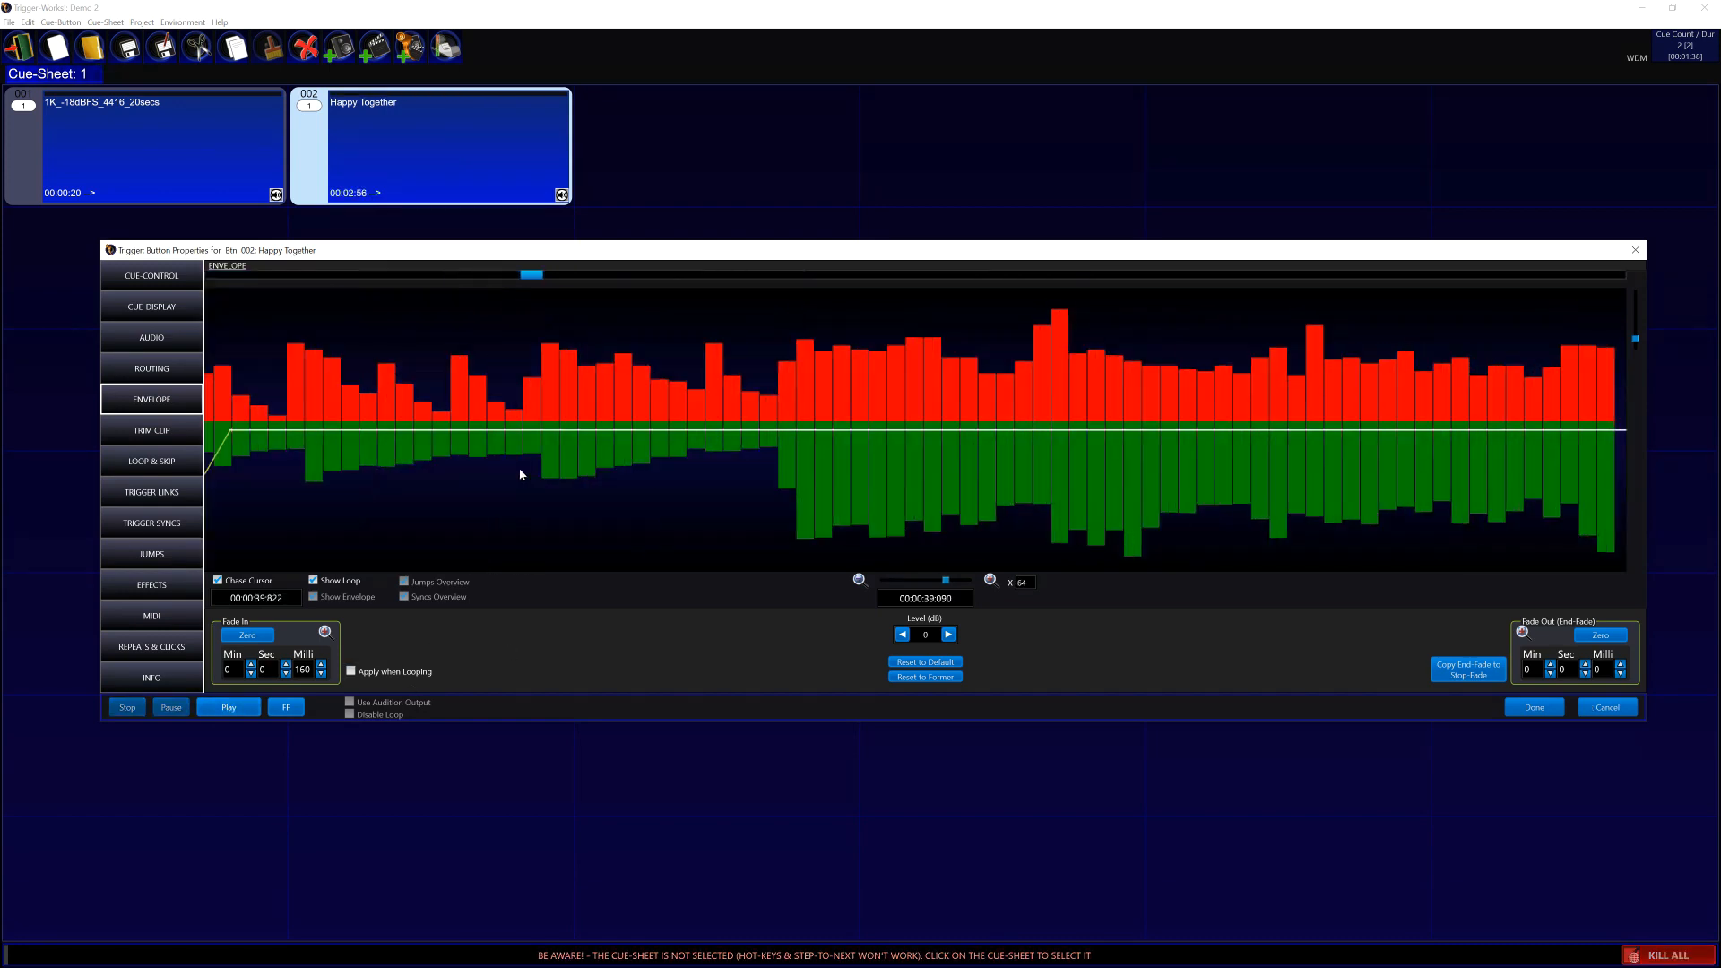
left_click_drag(526, 276, 520, 276)
left_click(611, 479)
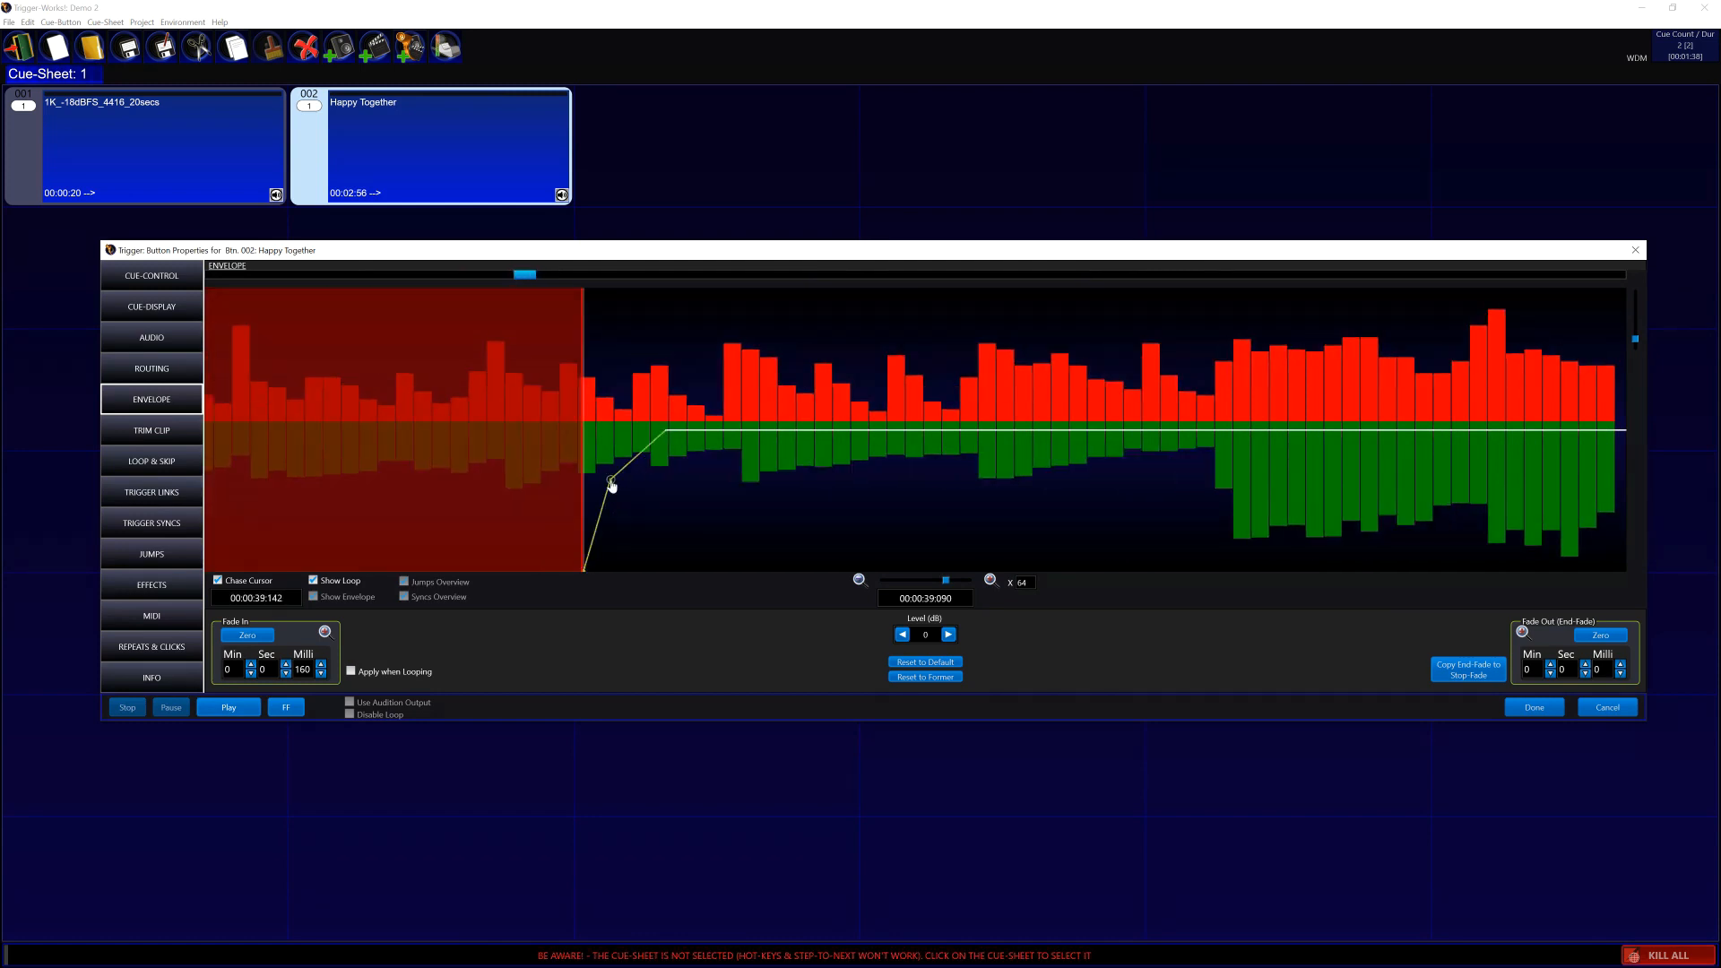
left_click(252, 708)
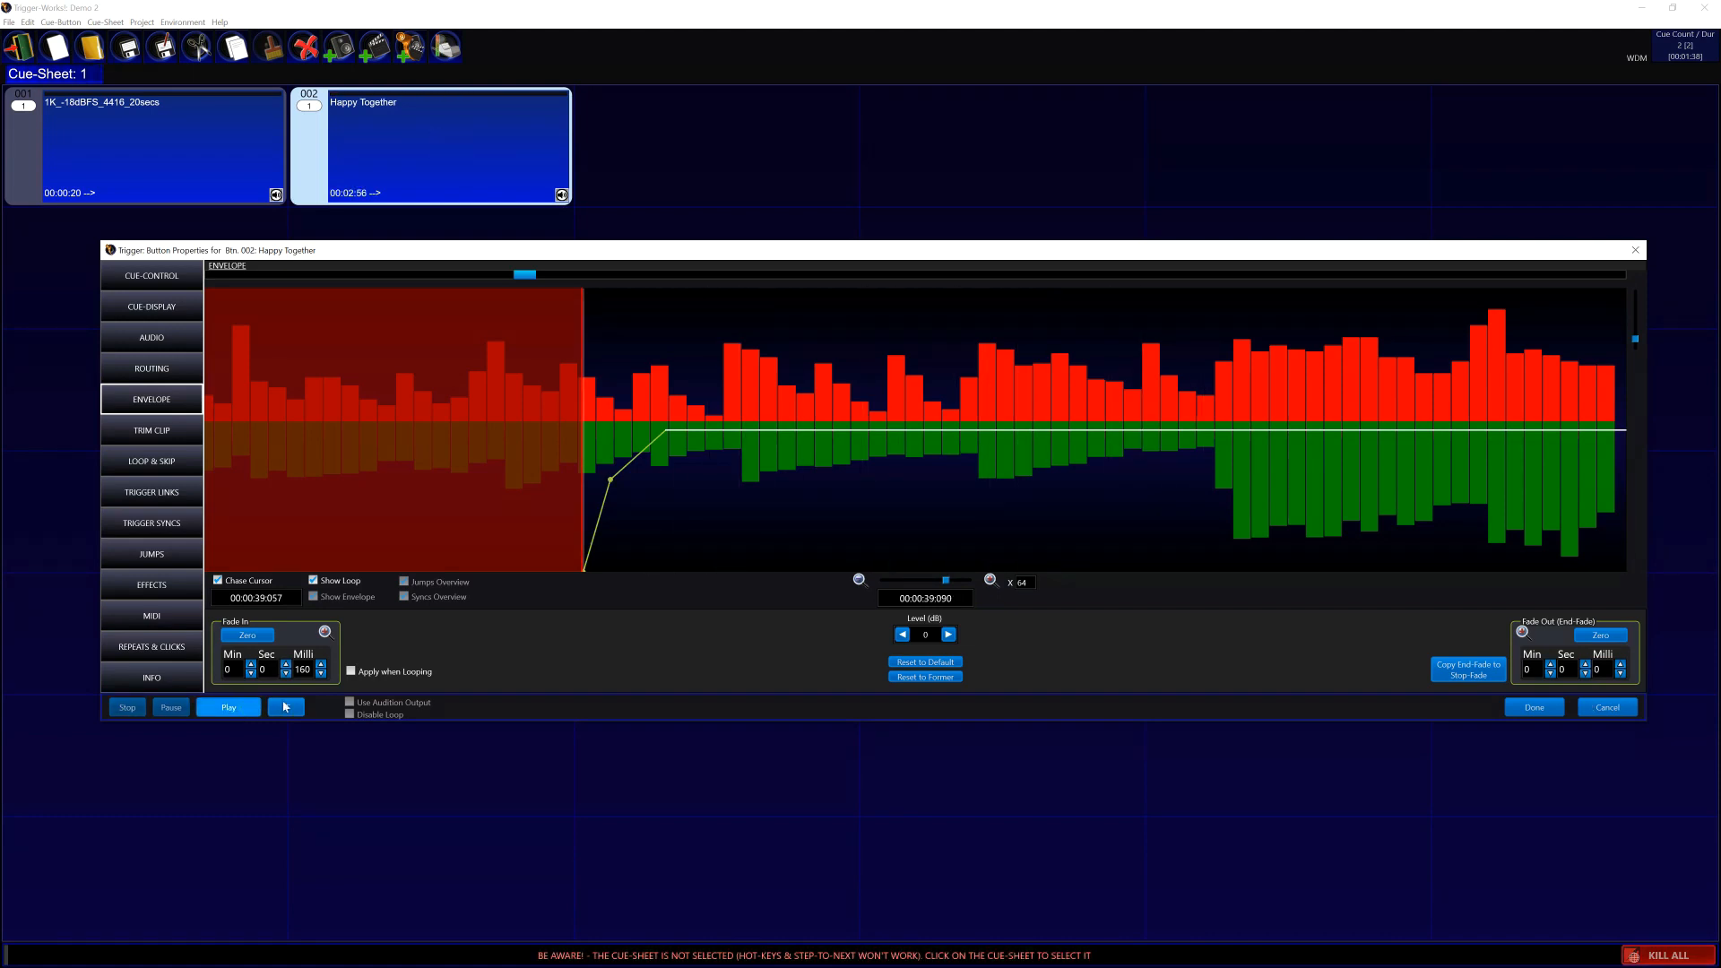
Step: Mark the loop section on the fly during playback, with loop-in at 40 s 530 ms and loop-out at 48 s 331 ms, and stop playback
left_click(169, 465)
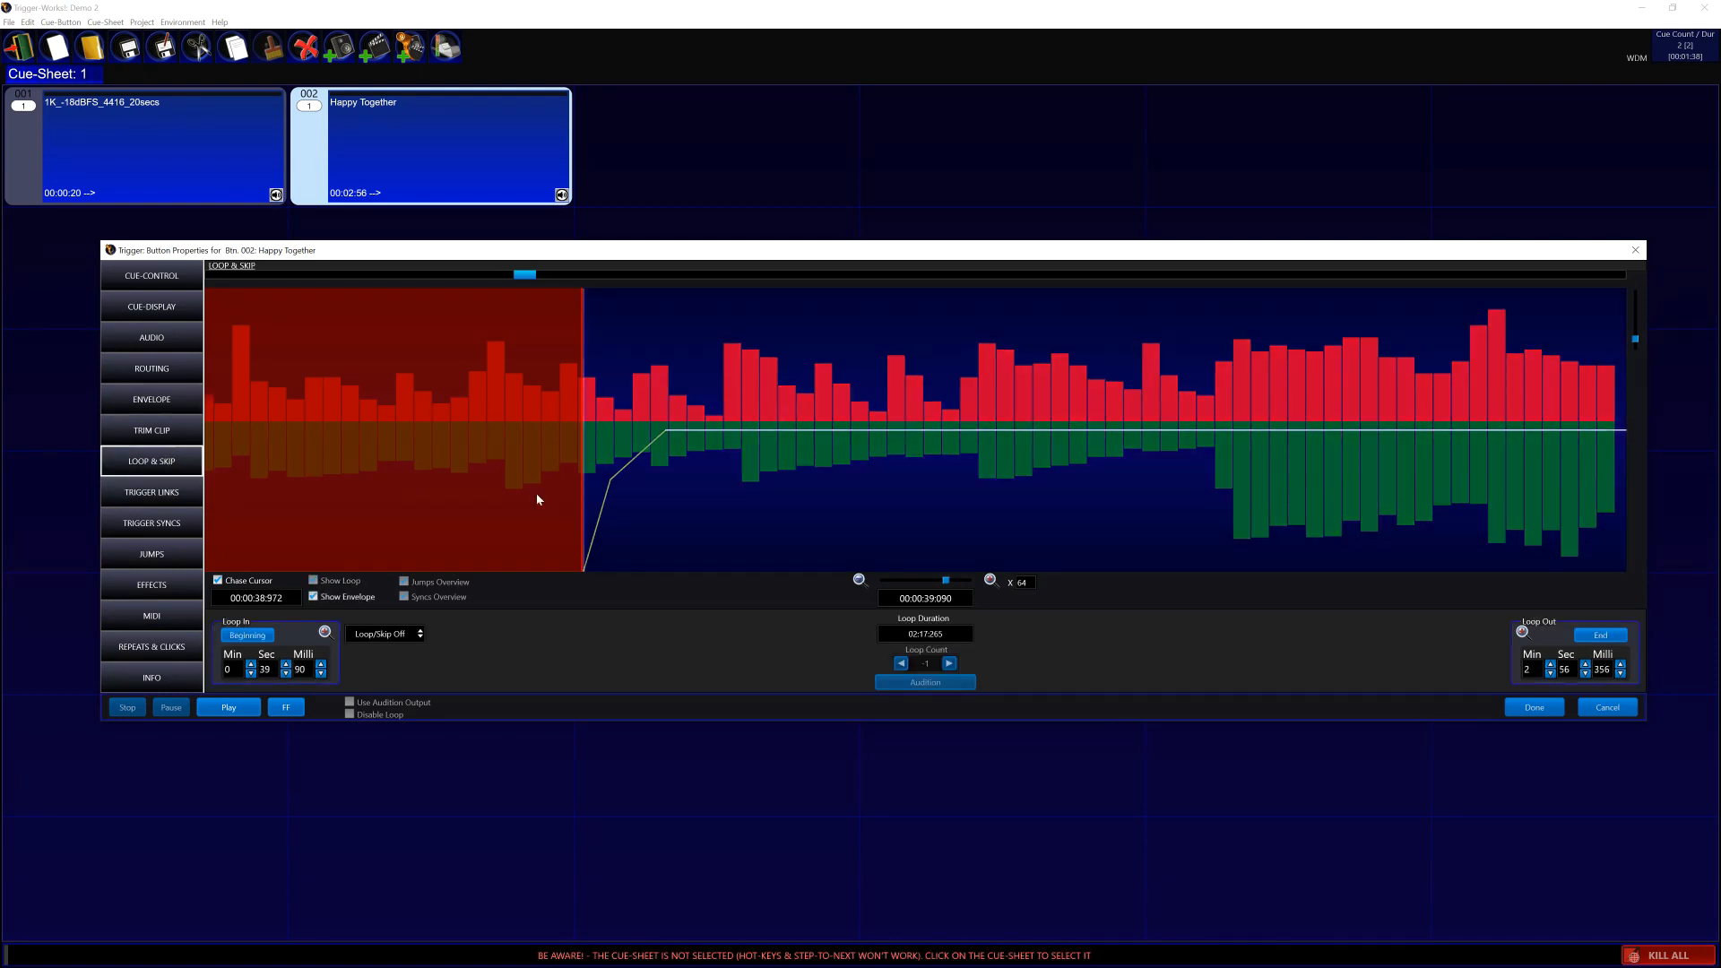
scroll(757, 460, "down", 6)
scroll(757, 463, "up", 1)
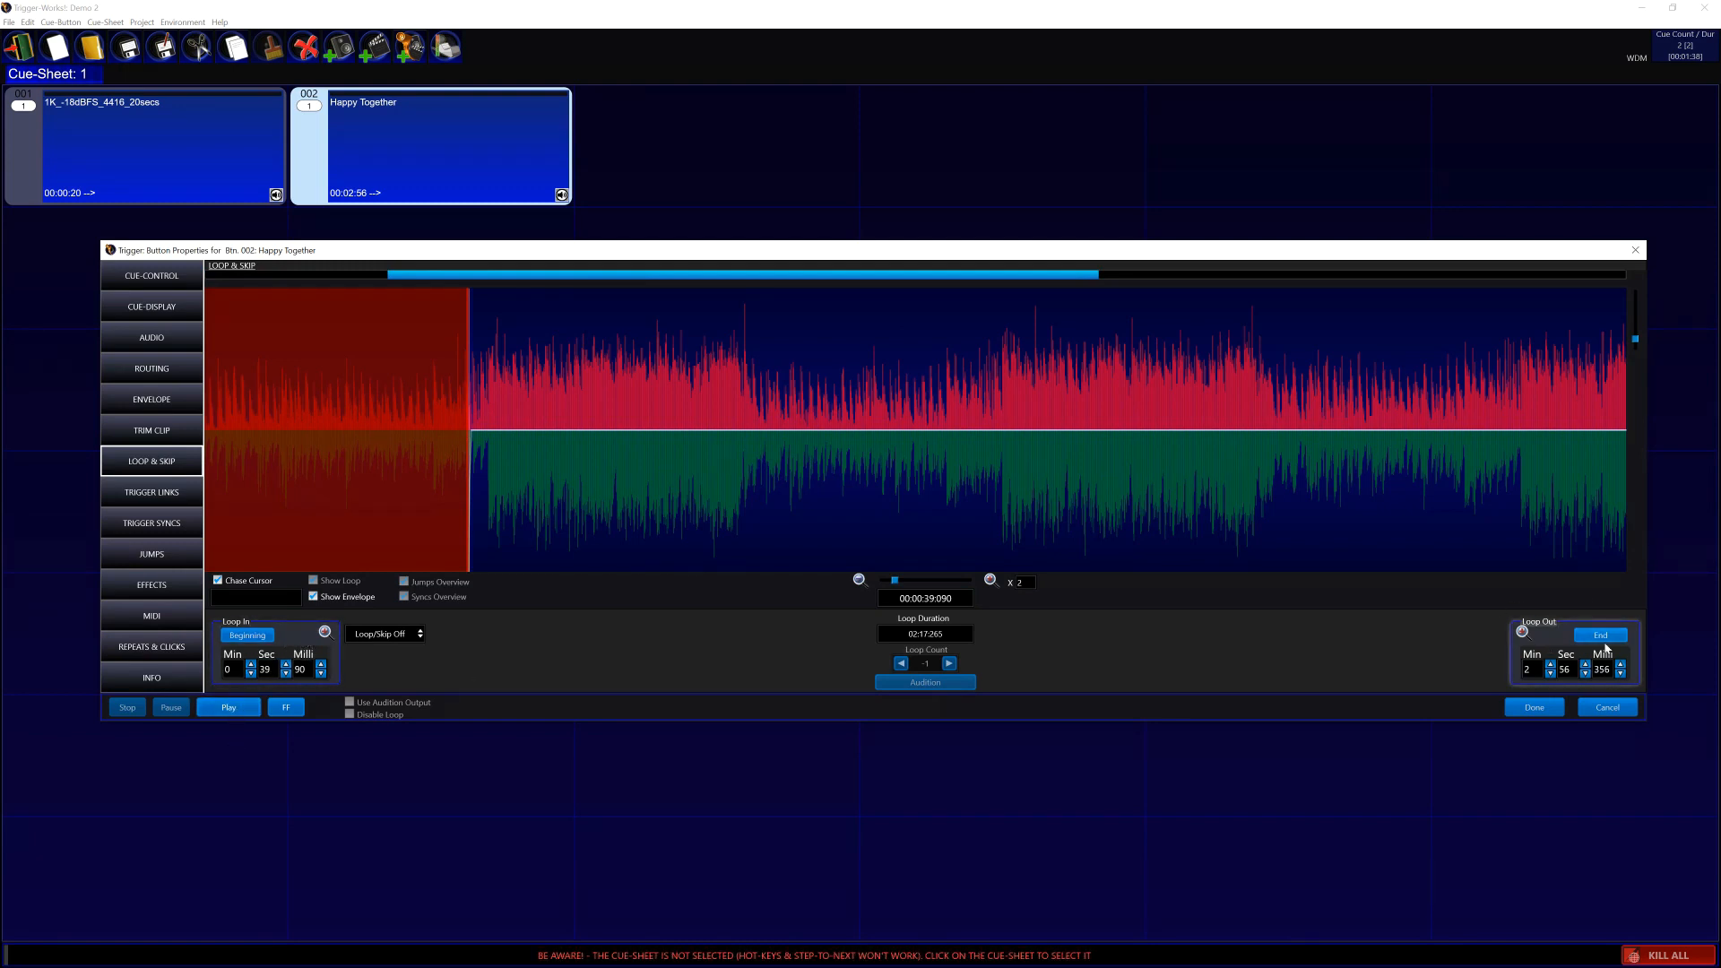
left_click(242, 710)
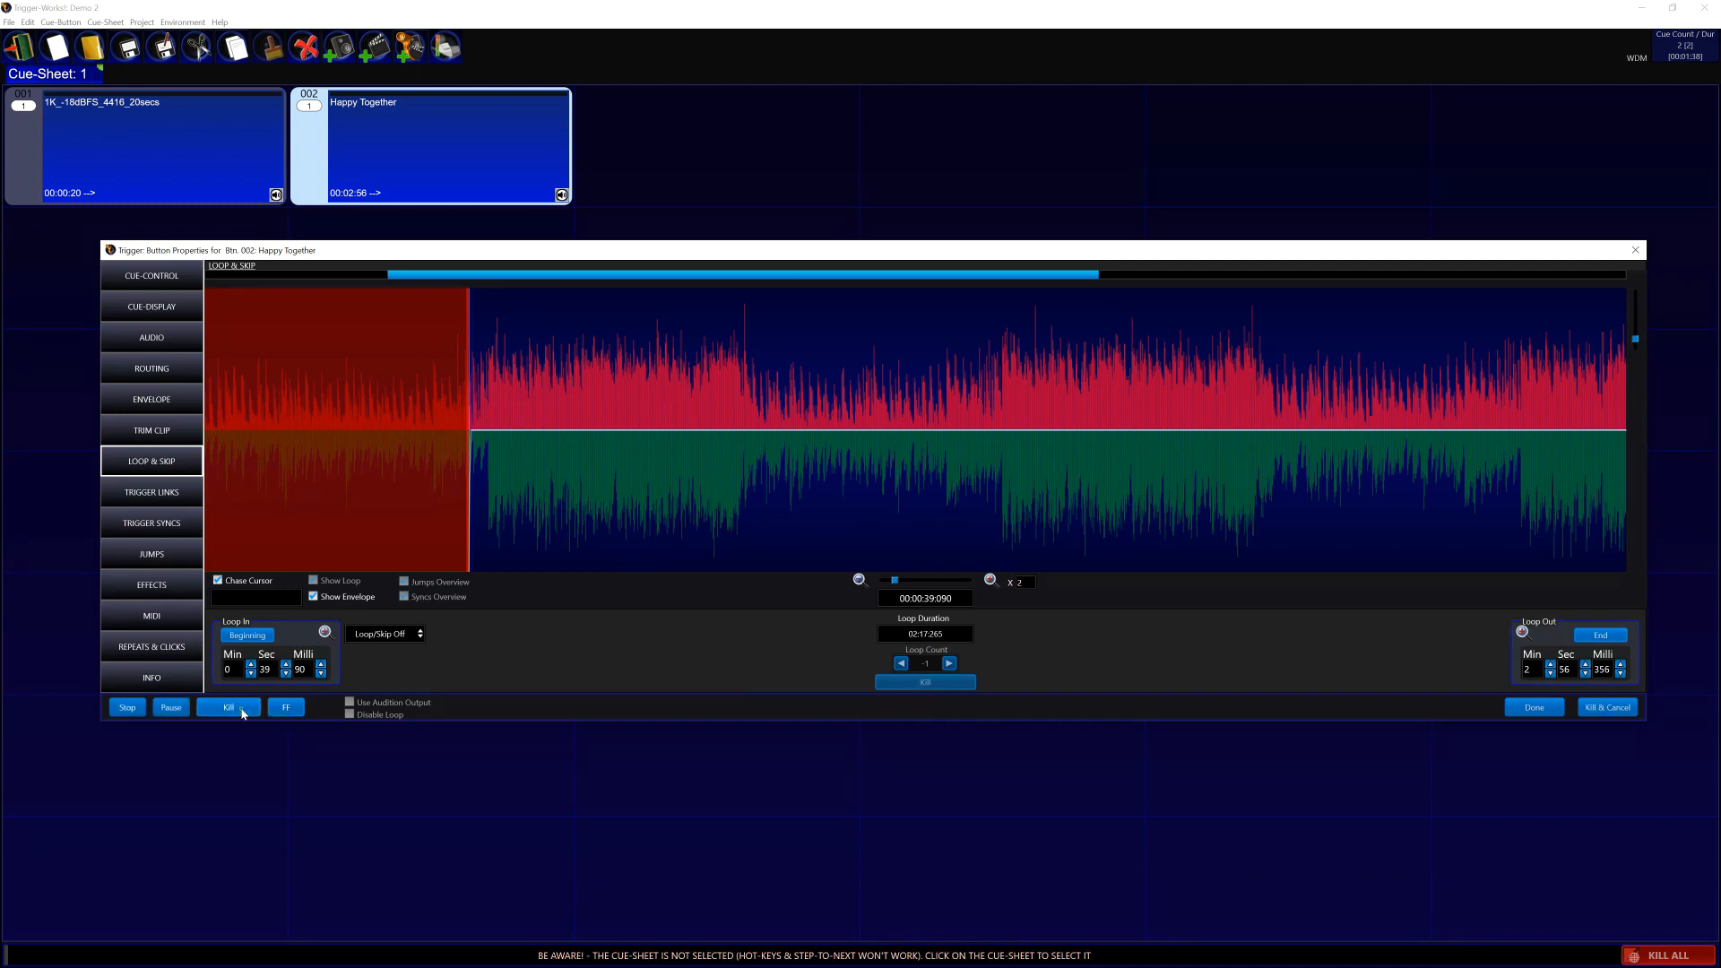
left_click(298, 636)
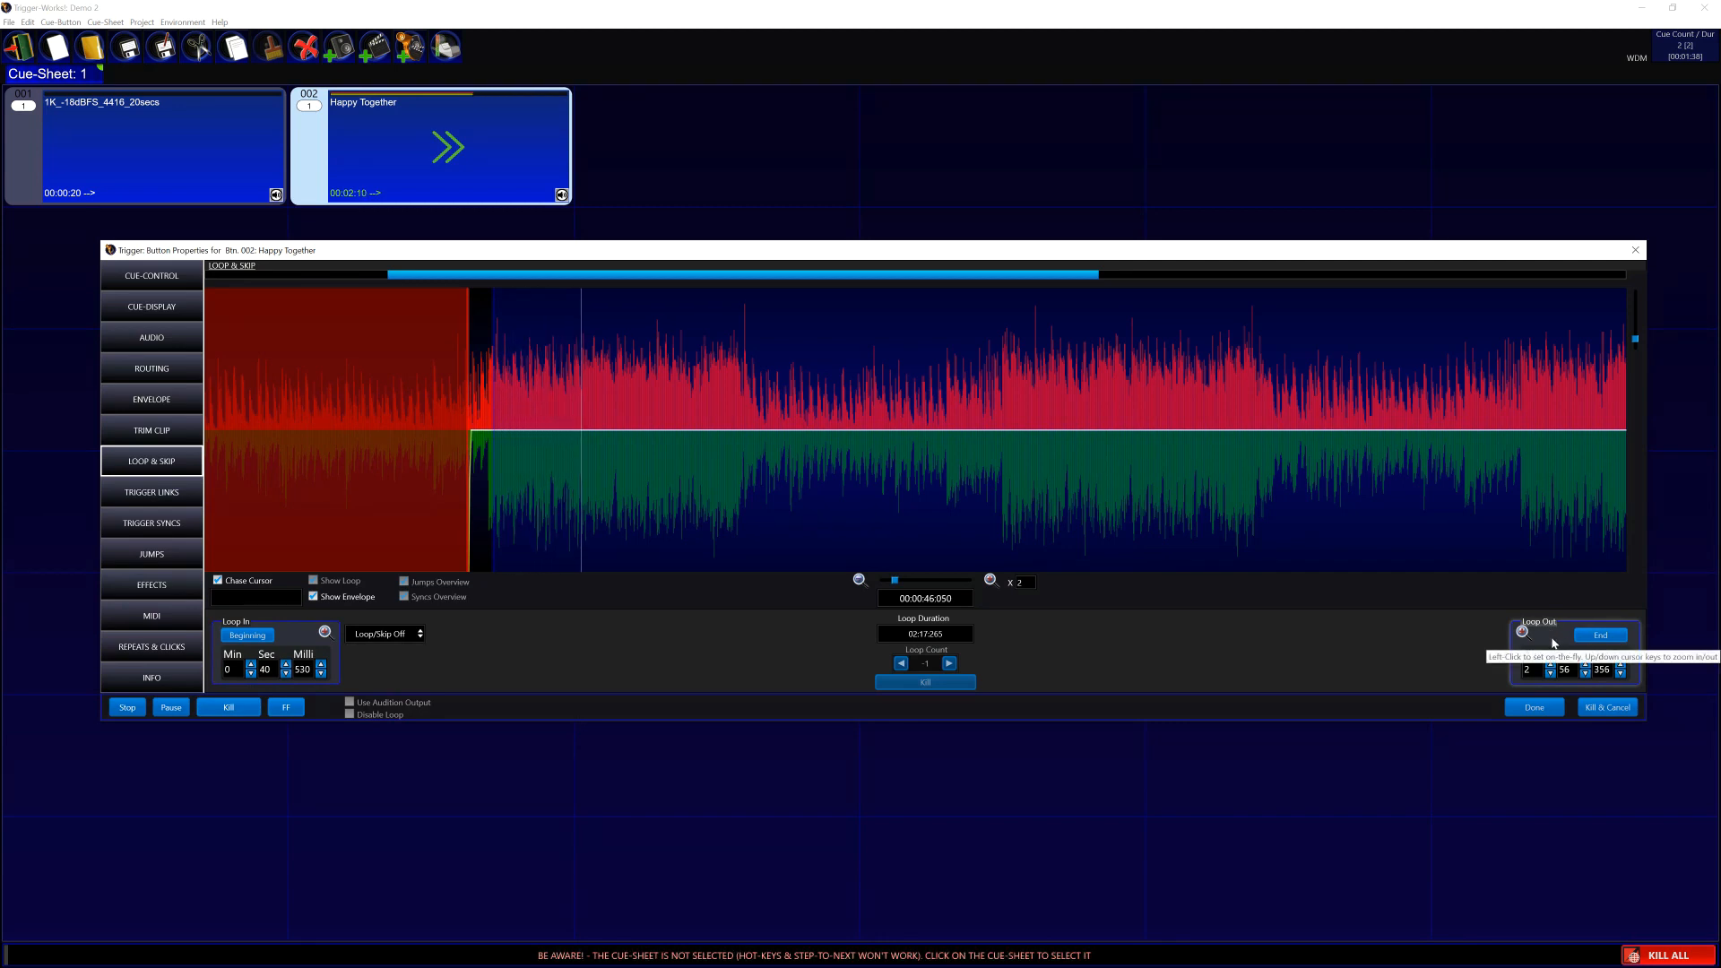
left_click(1554, 643)
left_click(228, 707)
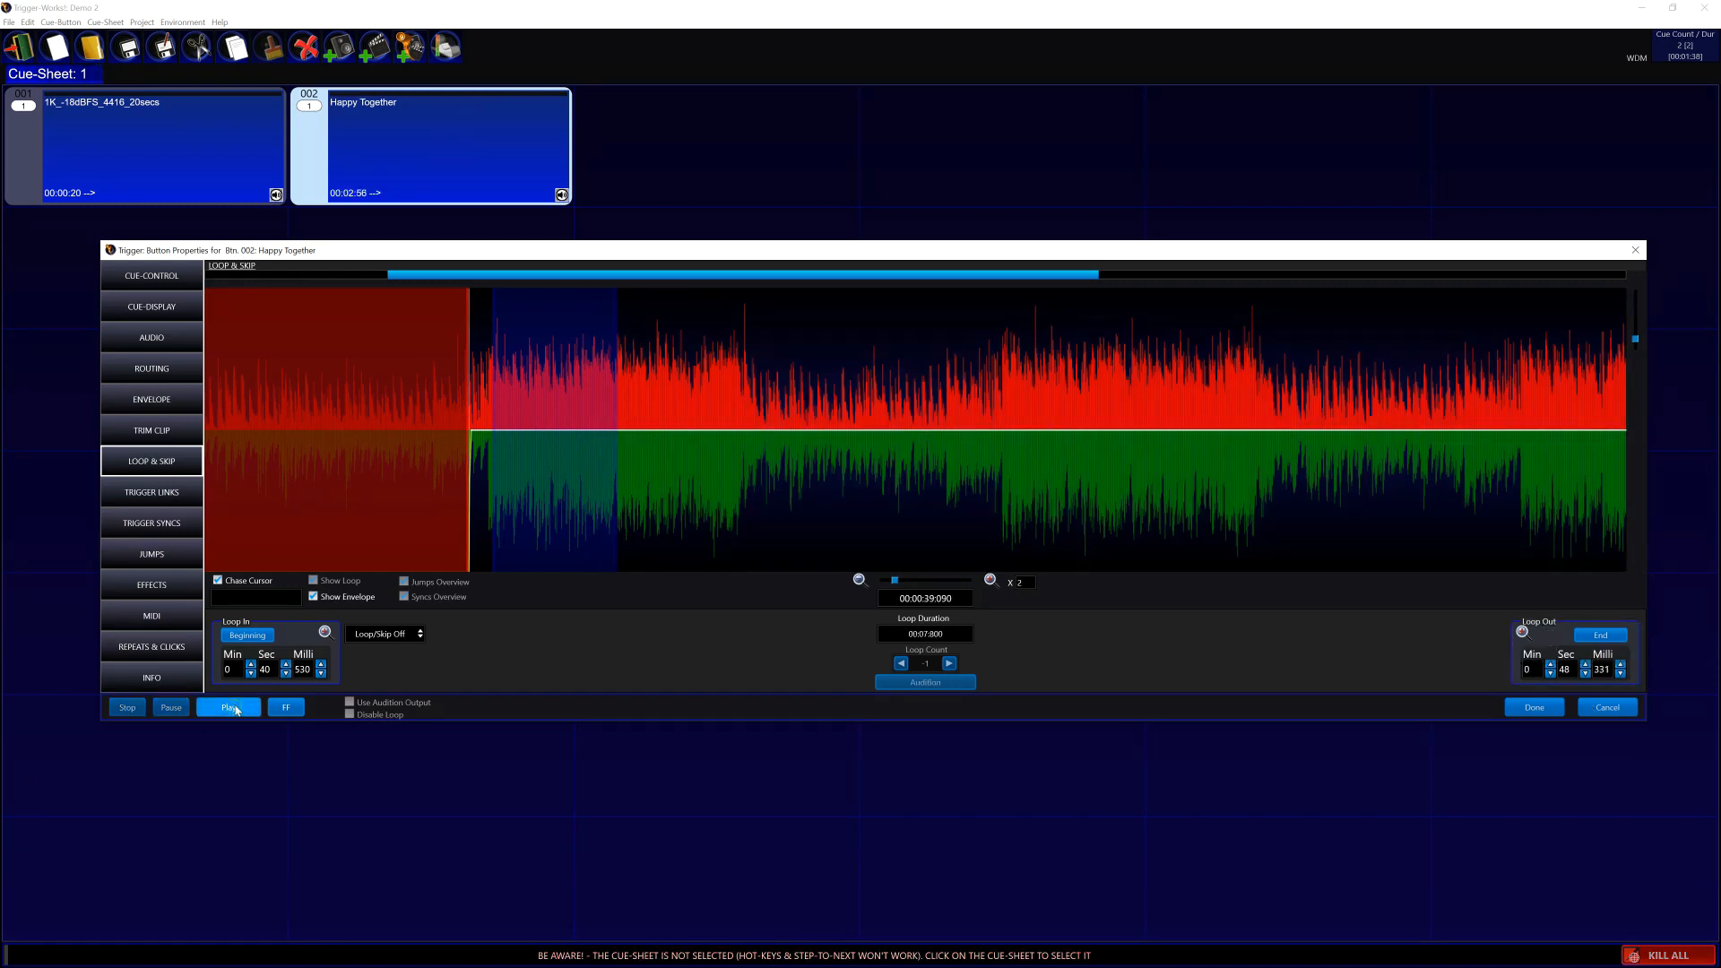
Step: Enable looping for the marked section and audition the loop transition
left_click(390, 639)
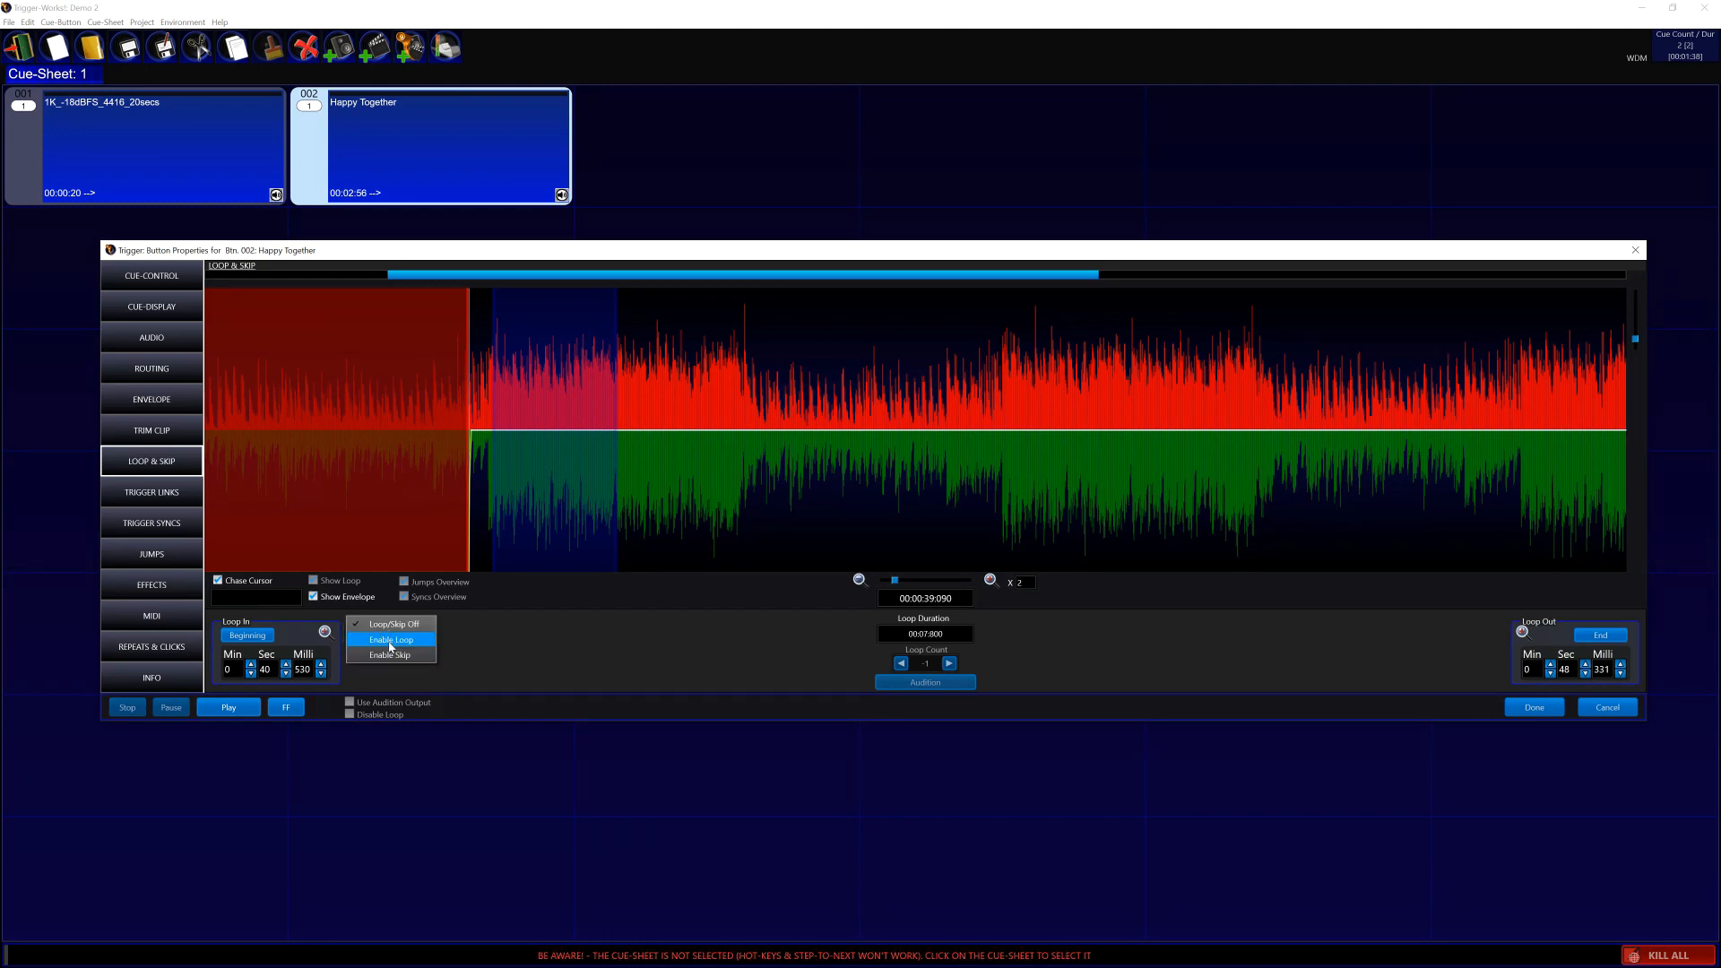
left_click(391, 640)
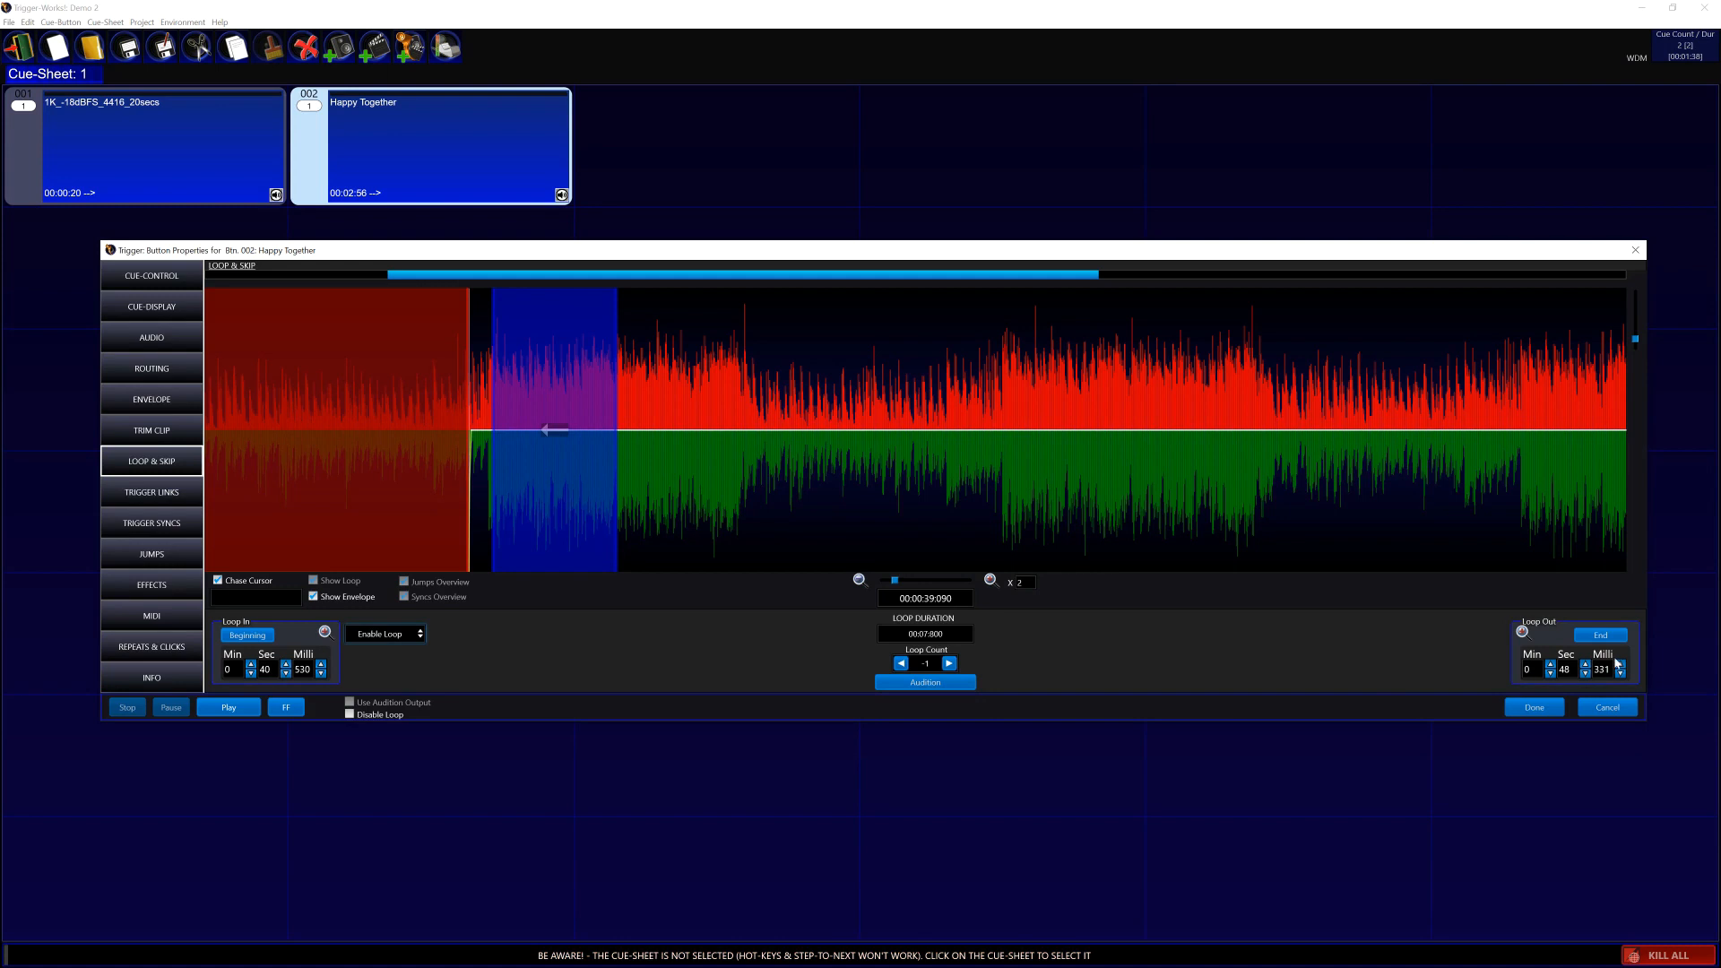
left_click(914, 685)
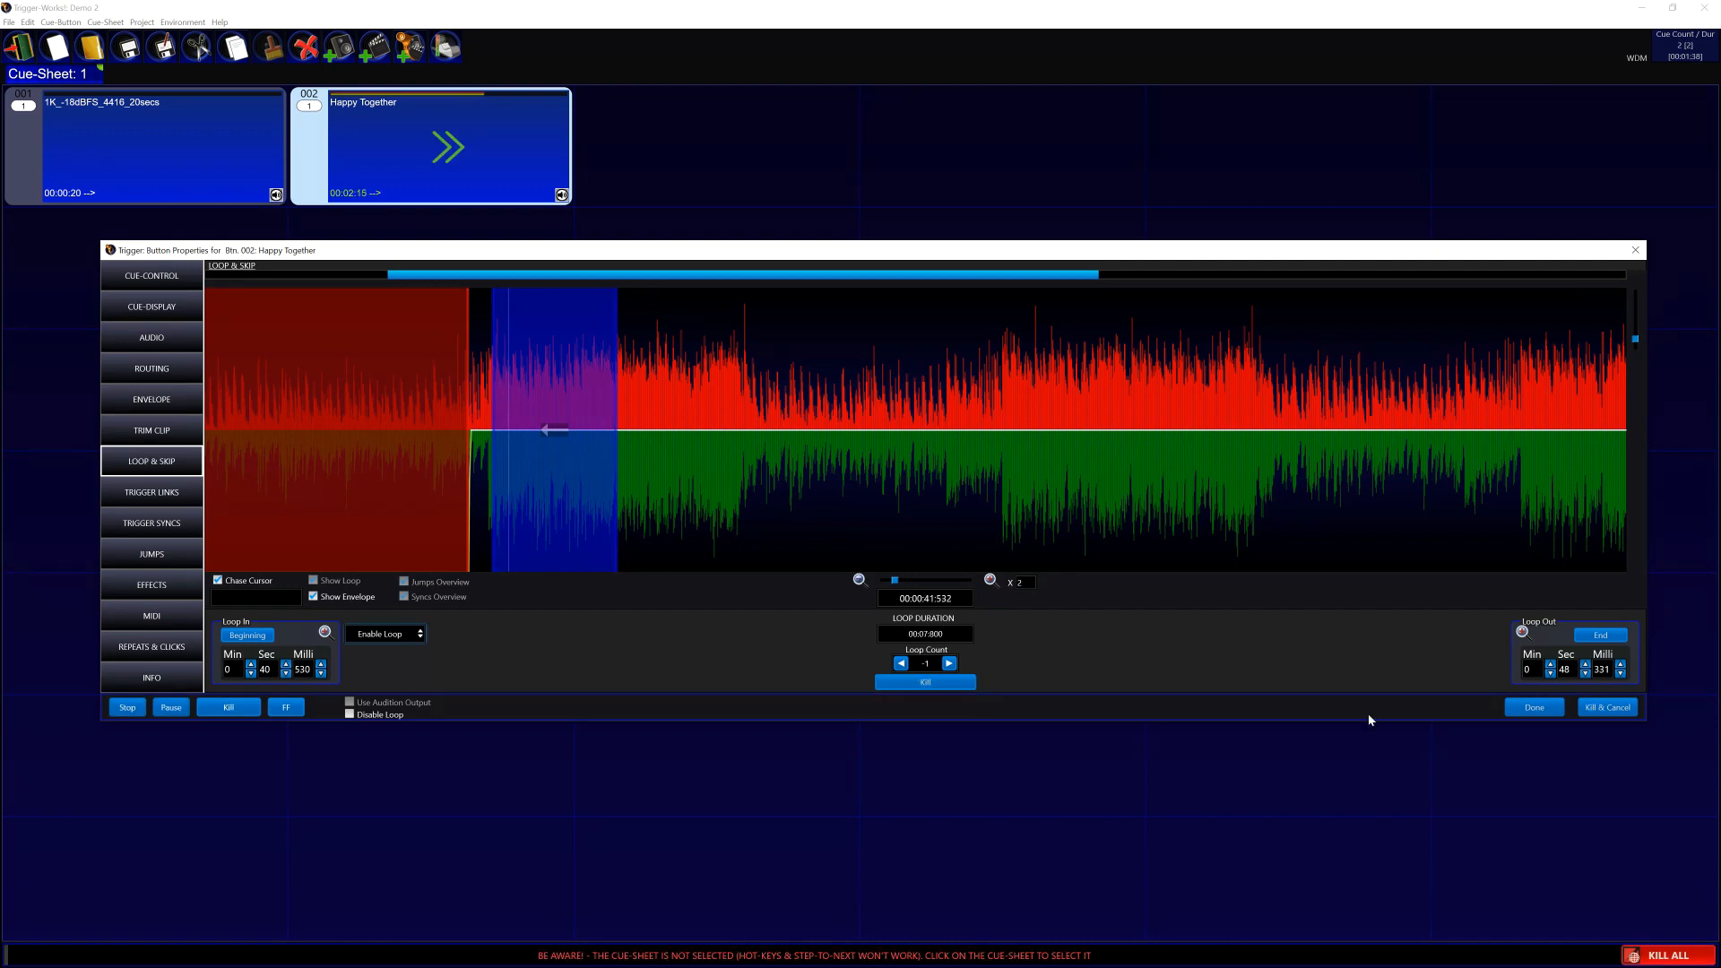
Step: Adjust the loop-in point to 40 s 290 ms while the loop auditions, and stop playback
left_click(320, 674)
left_click(321, 674)
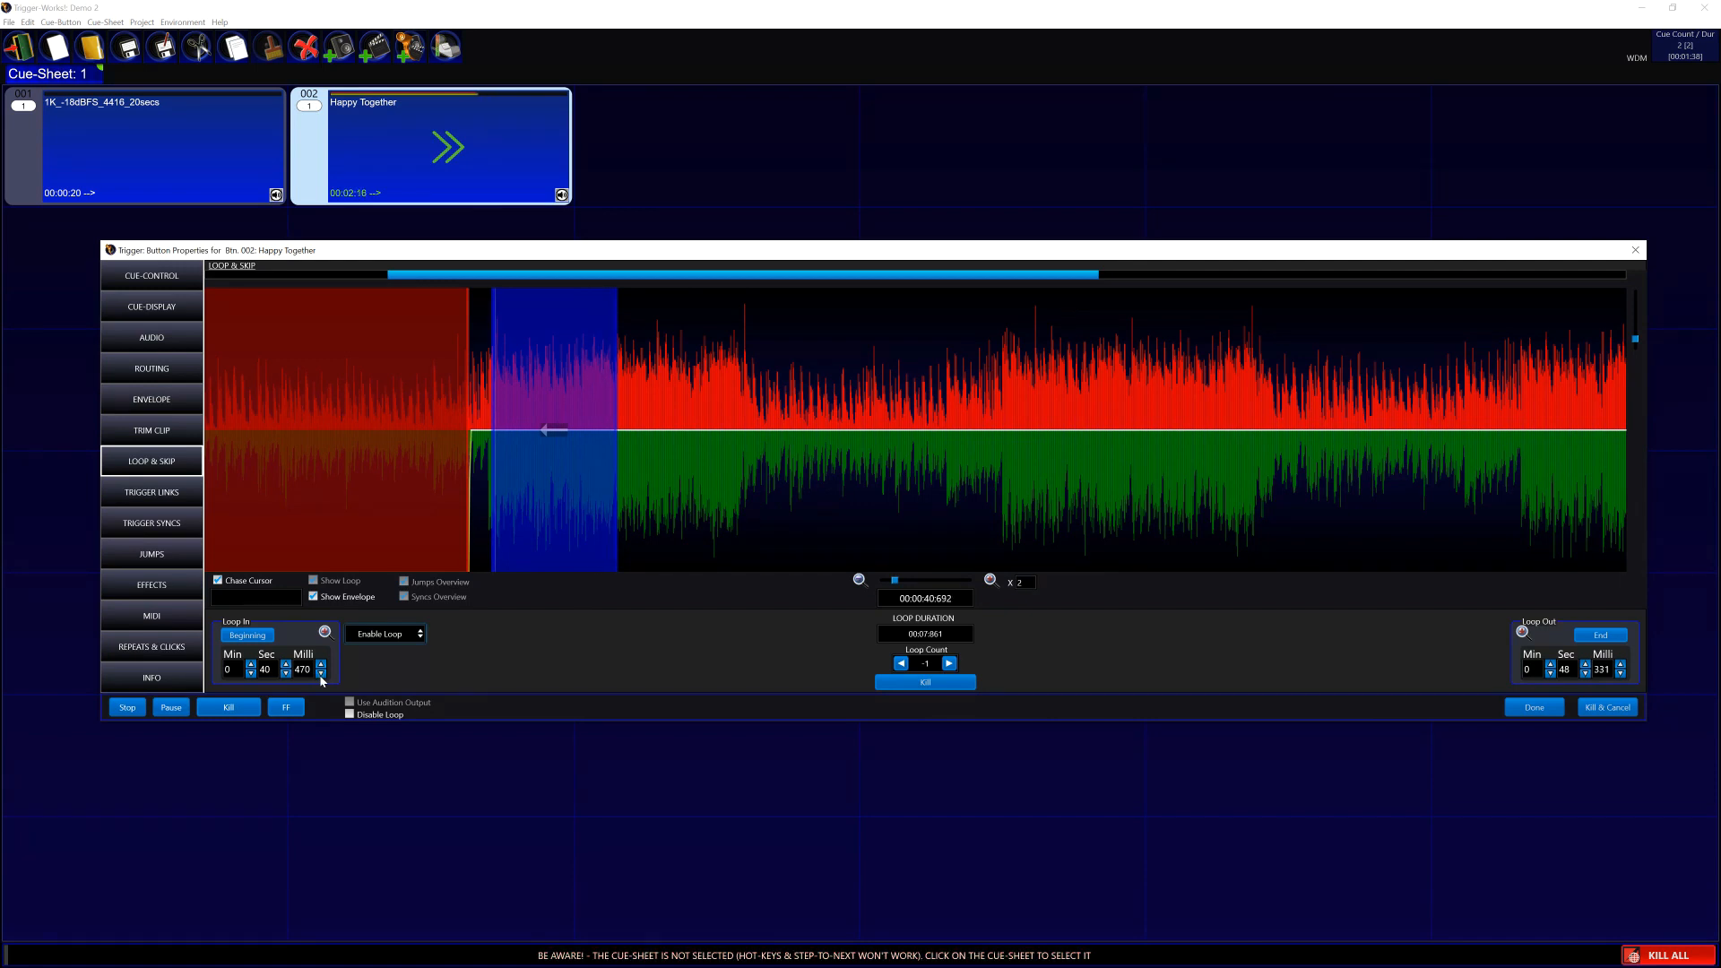
left_click(321, 674)
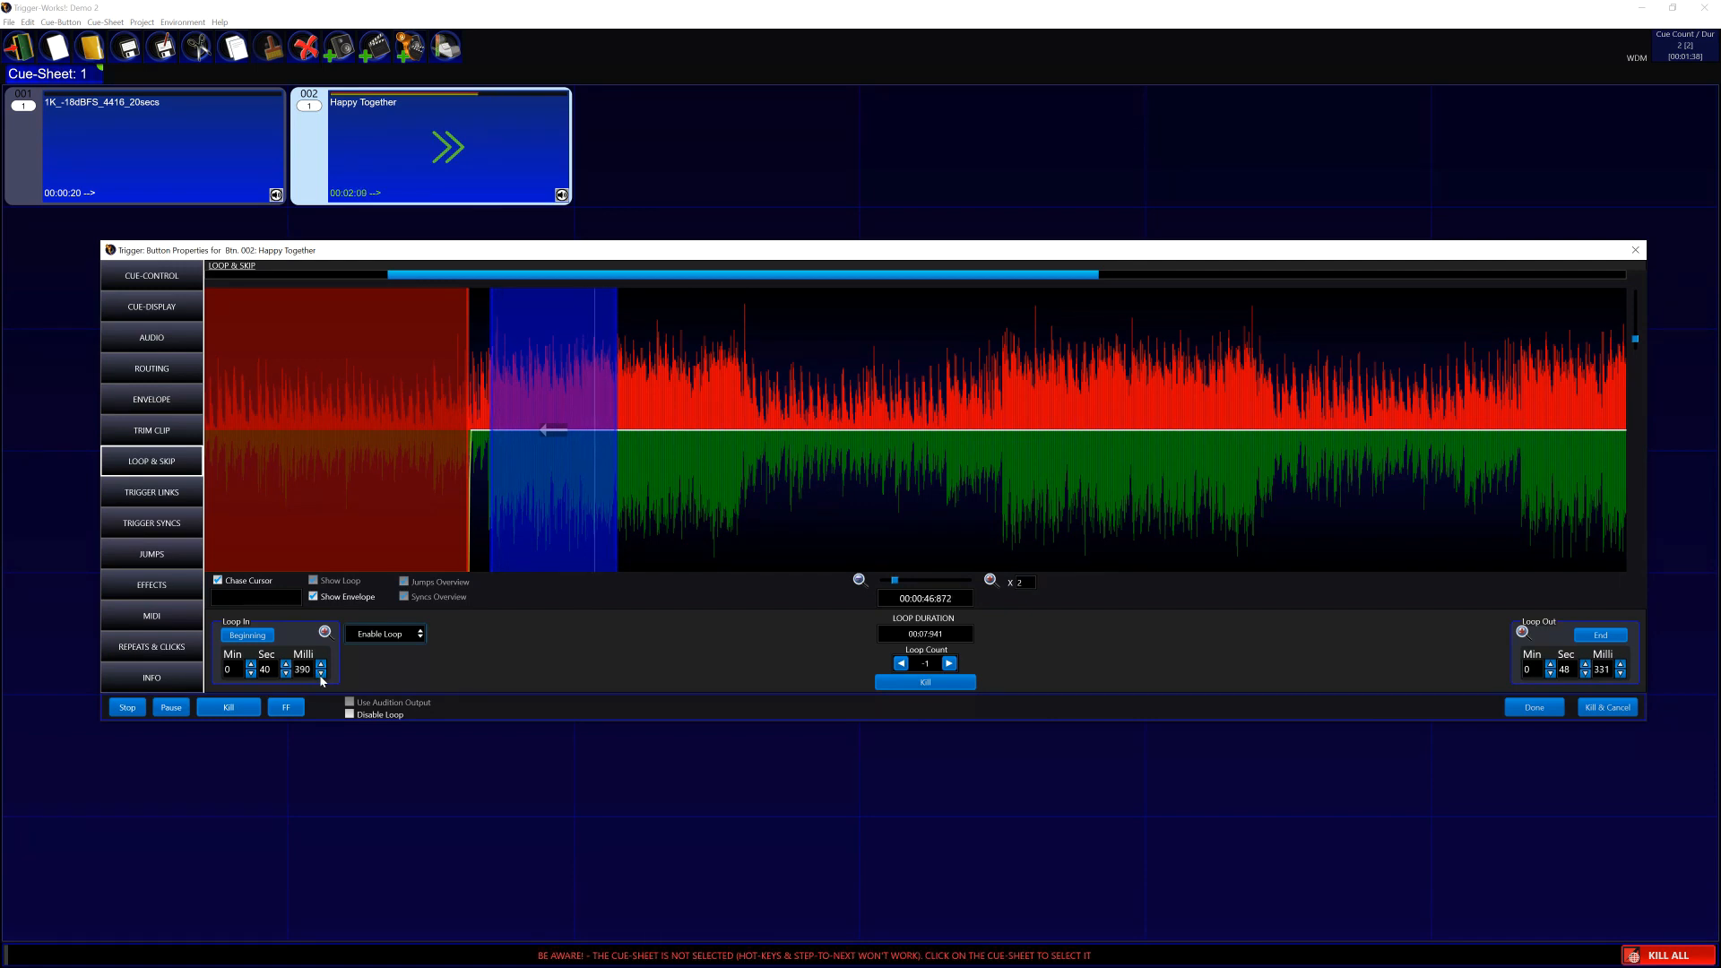
left_click(320, 674)
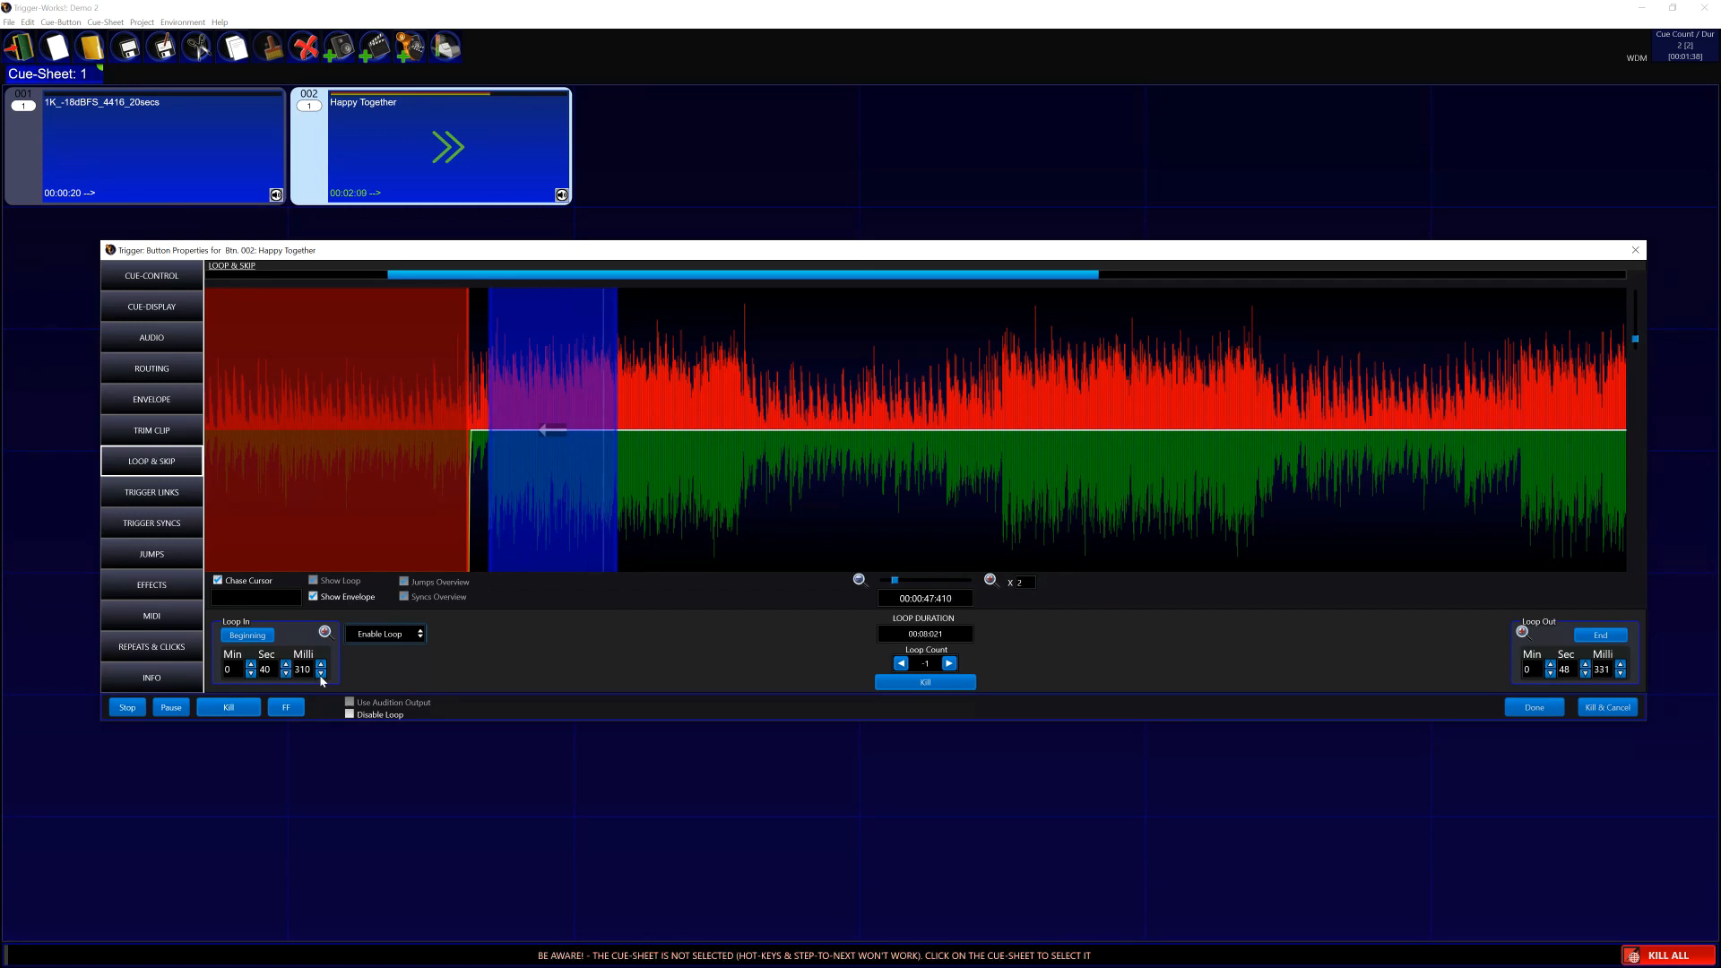
left_click(320, 674)
left_click(258, 708)
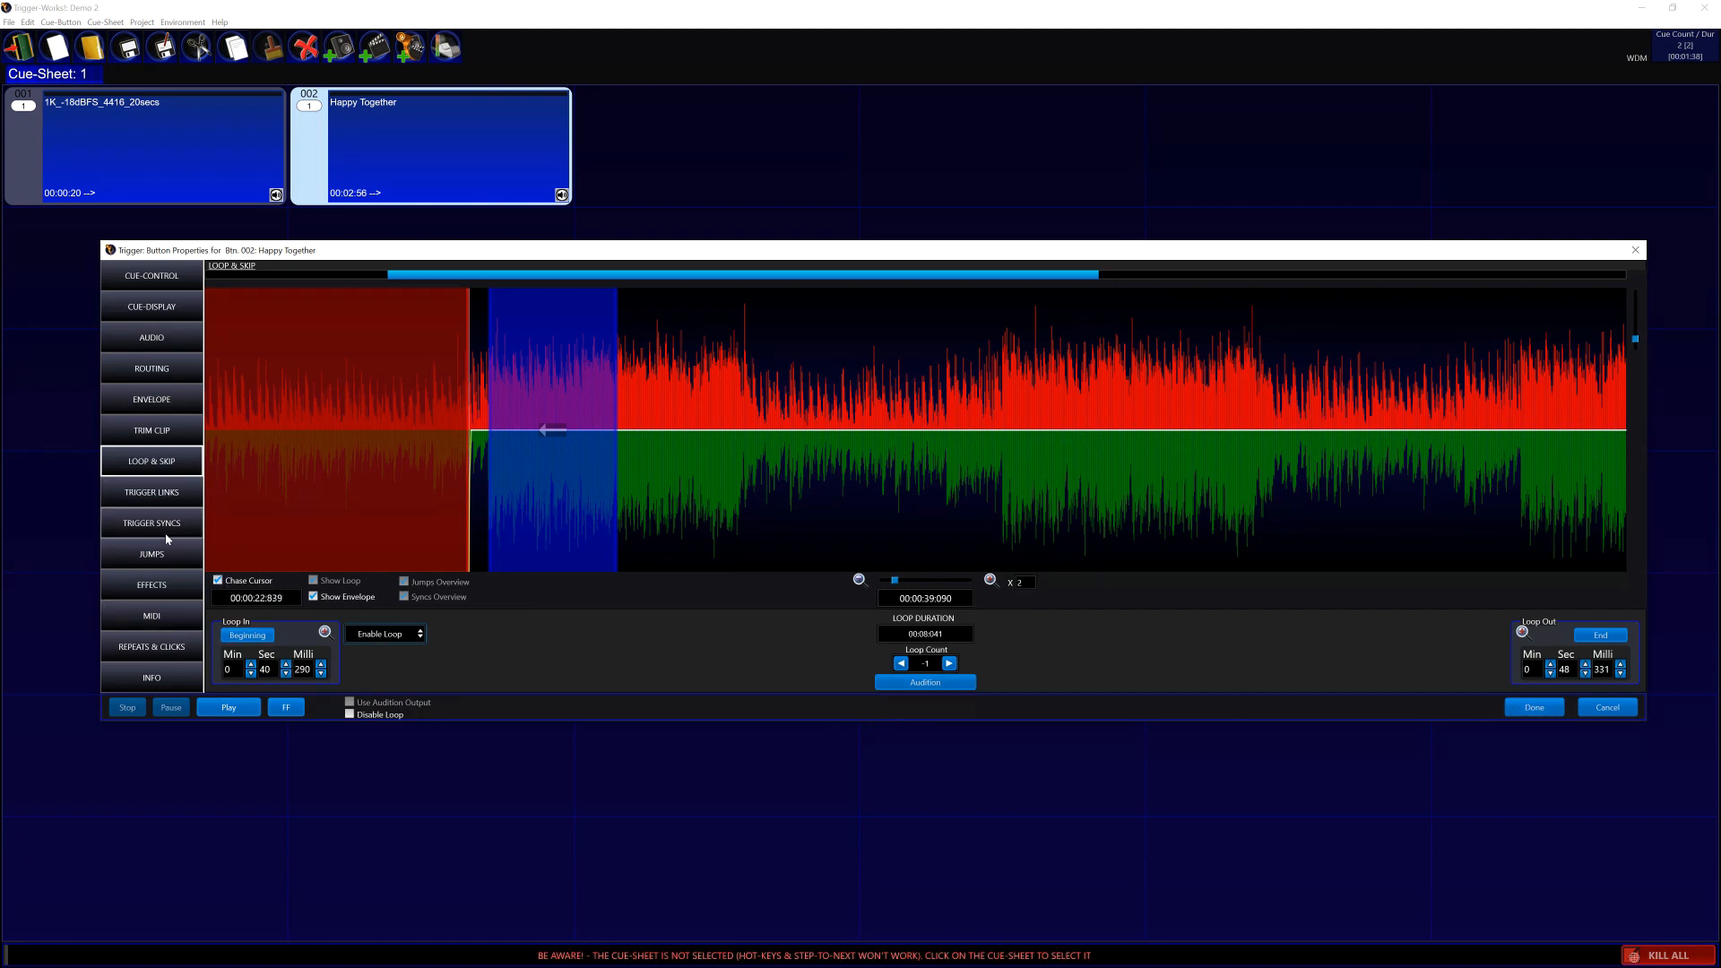
Step: Set the cue's stop-fade to 2 s 2 ms, bend its fade line downward with two points, and save the button properties
left_click(156, 340)
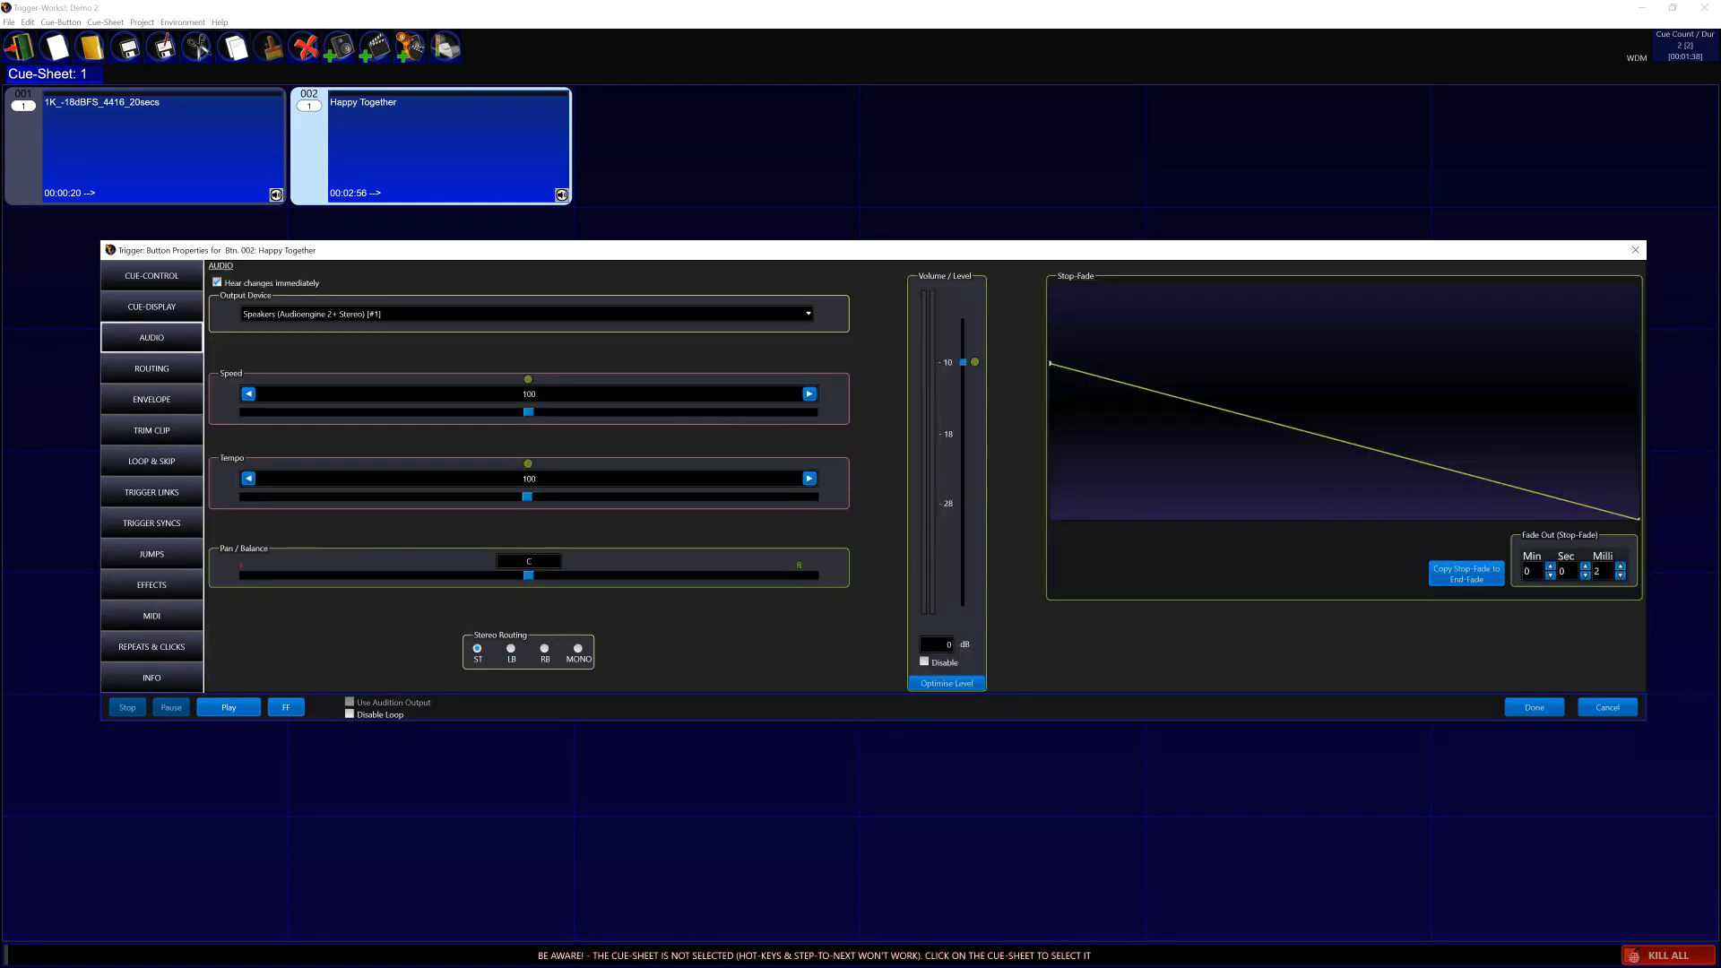
left_click(1585, 567)
left_click(1585, 567)
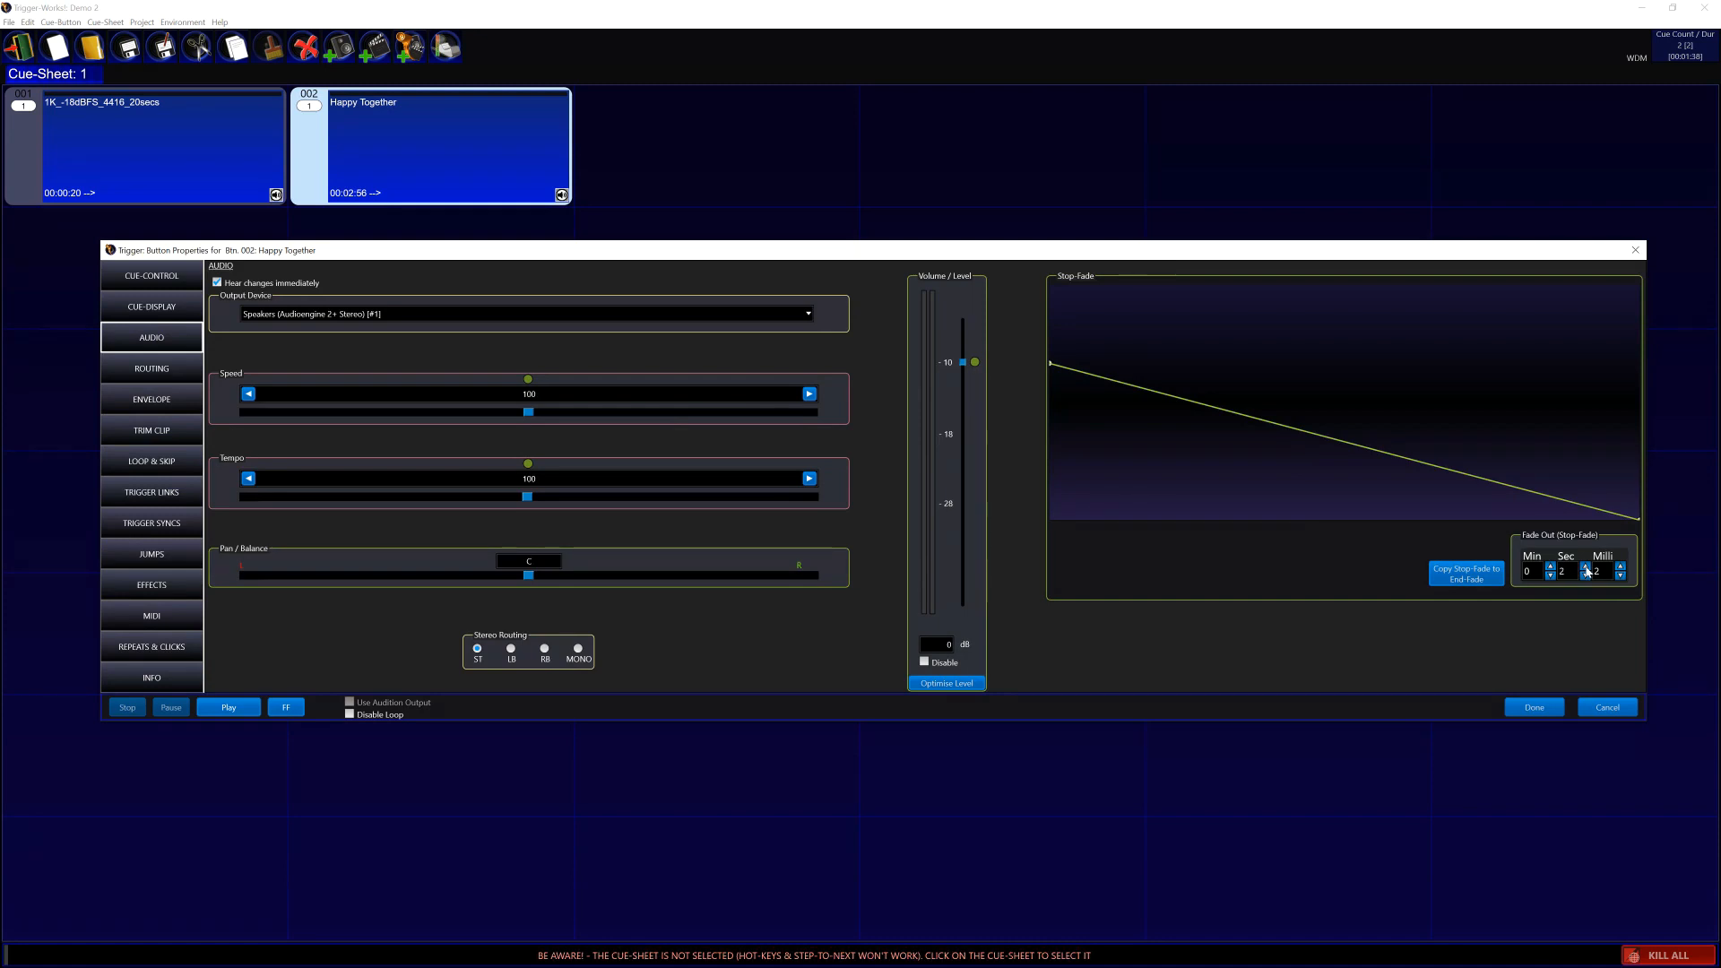
left_click(1396, 511)
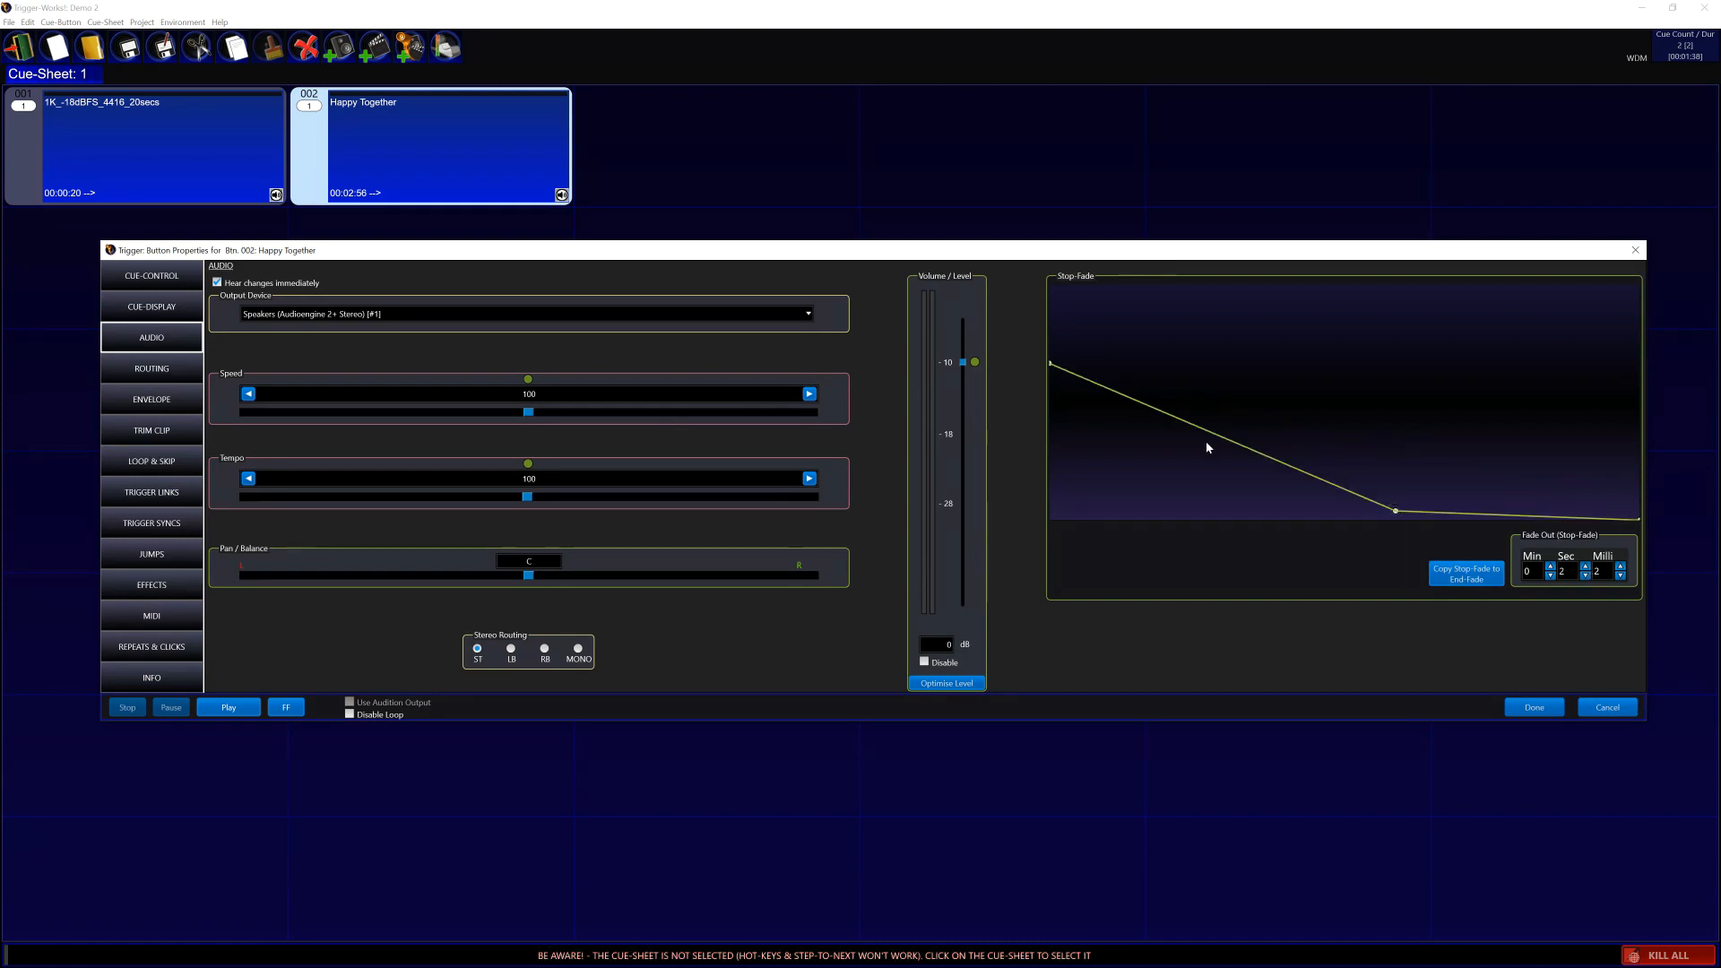
left_click(1166, 448)
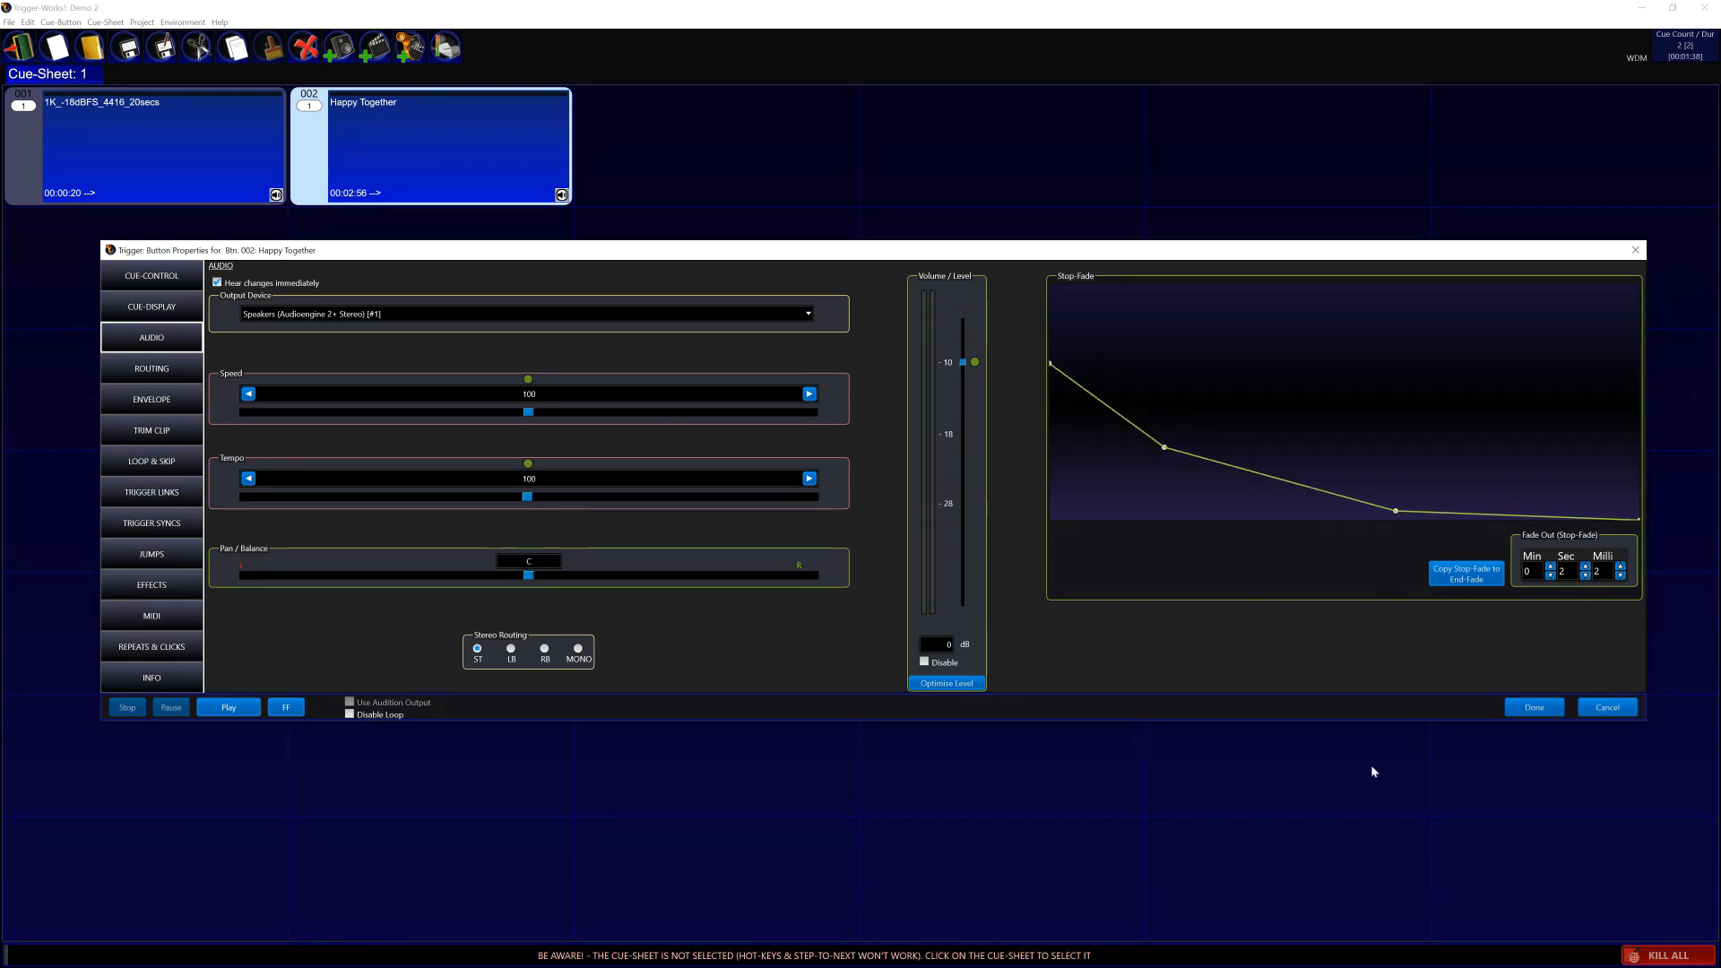
left_click(1535, 707)
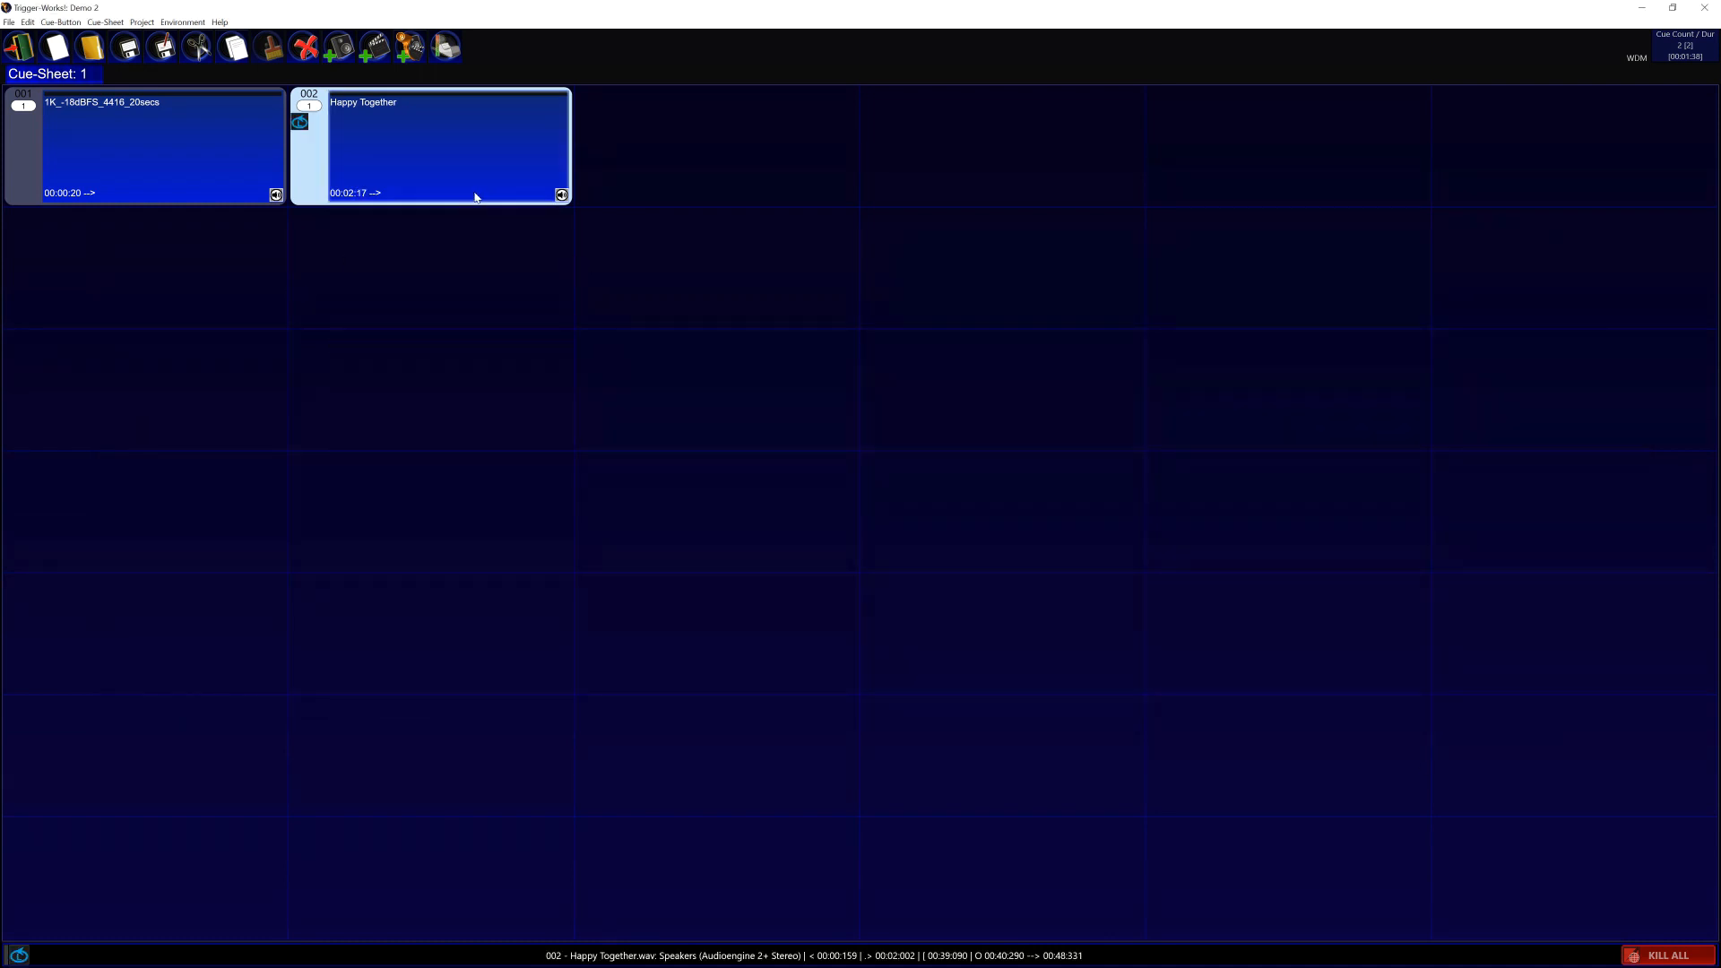
Step: Play the looping Happy Together cue from the cue-sheet and stop it to check its stop-fade
left_click(443, 158)
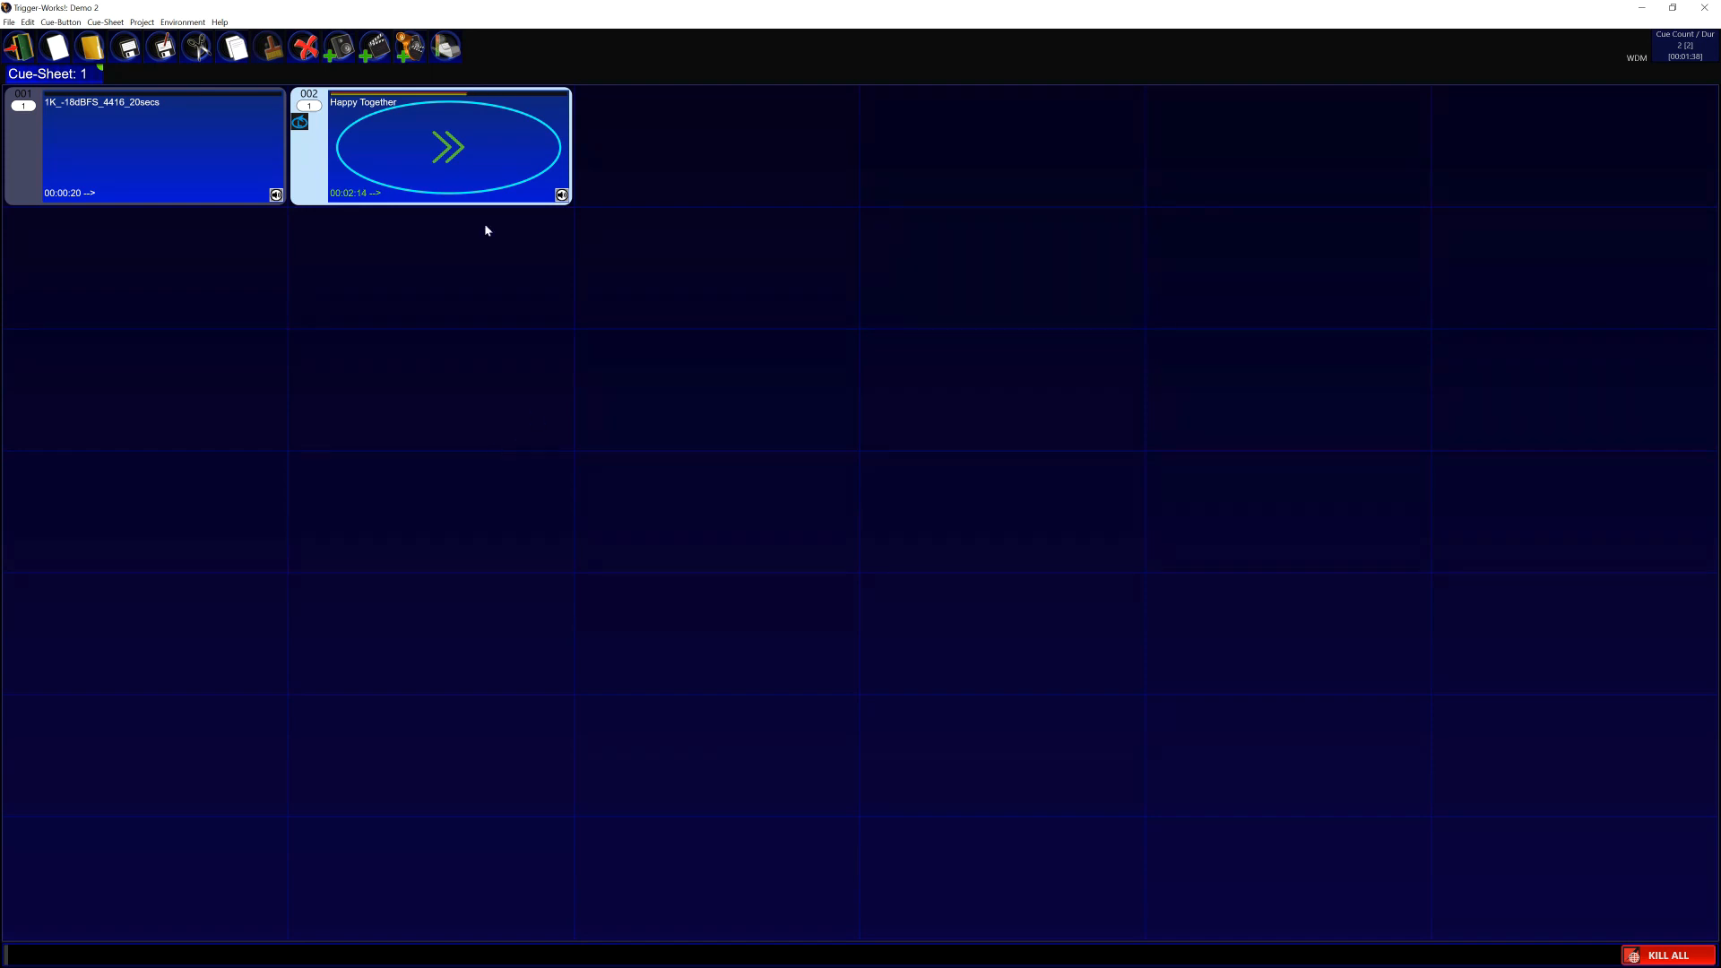
left_click(429, 137)
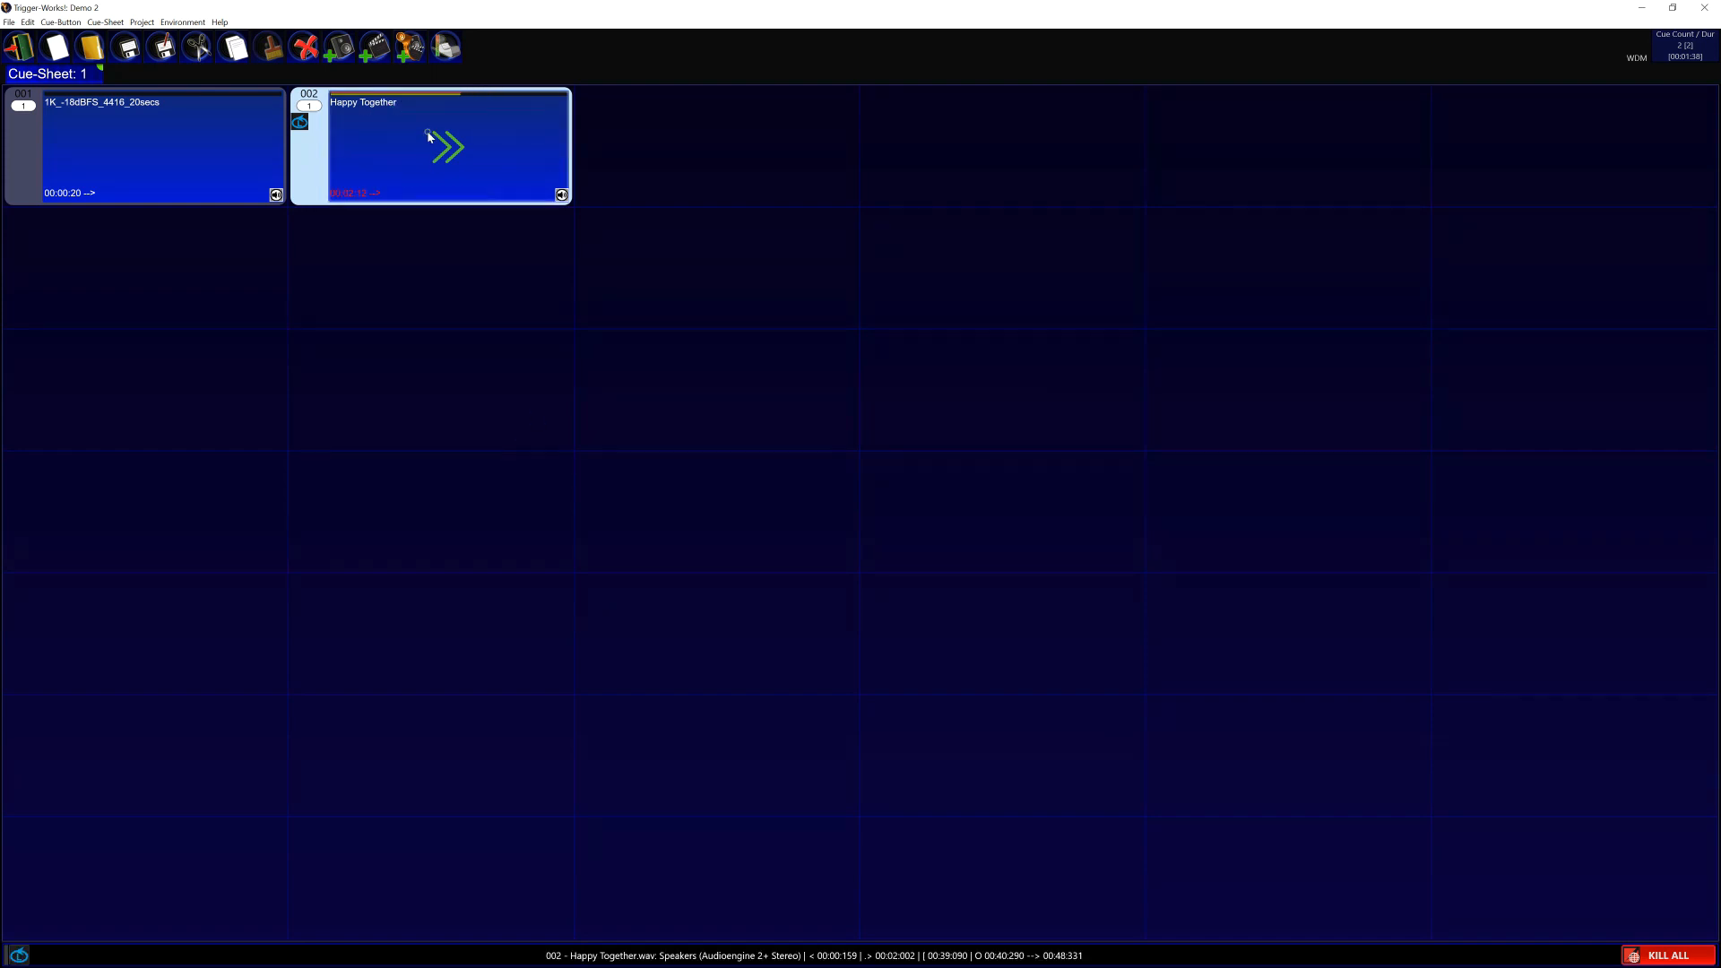